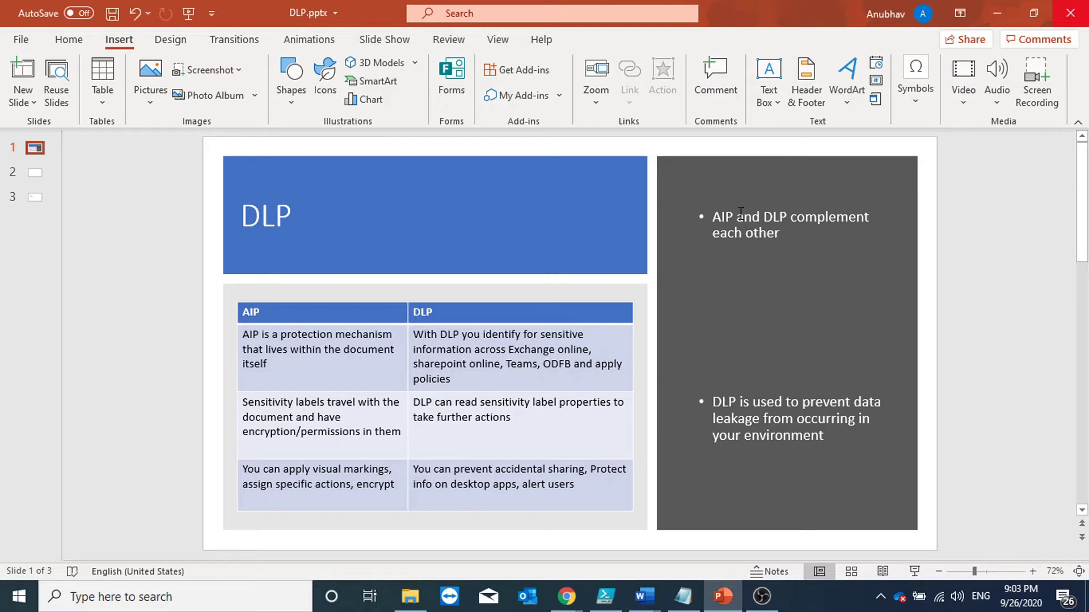
Step: Highlight the AIP/DLP bullet and the 'visual markings', 'specific actions' and 'encrypt' phrases
triple_click(758, 229)
left_click(796, 258)
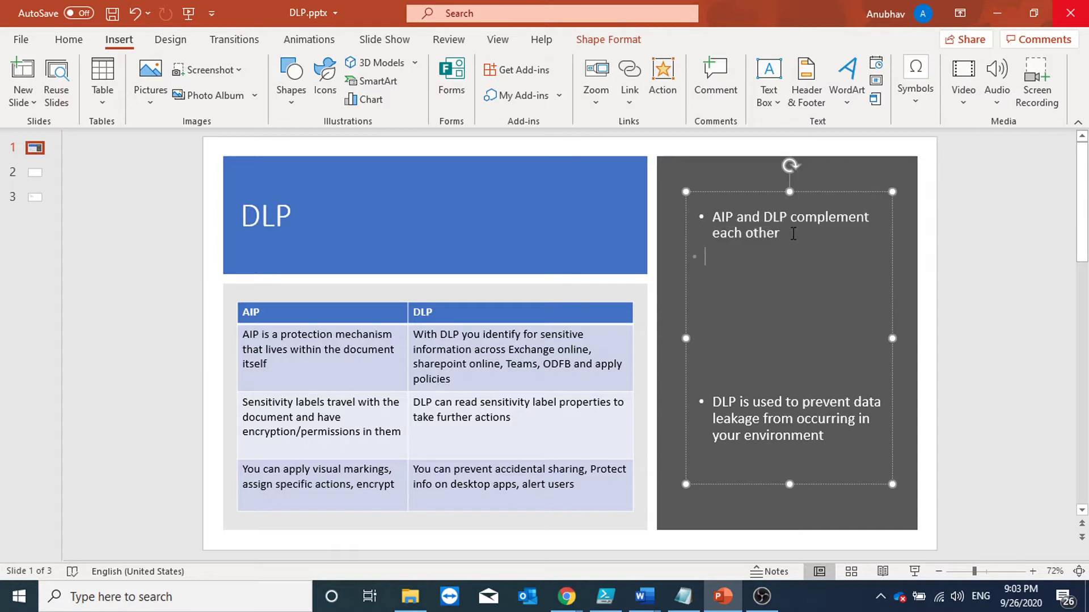
left_click_drag(719, 217, 792, 238)
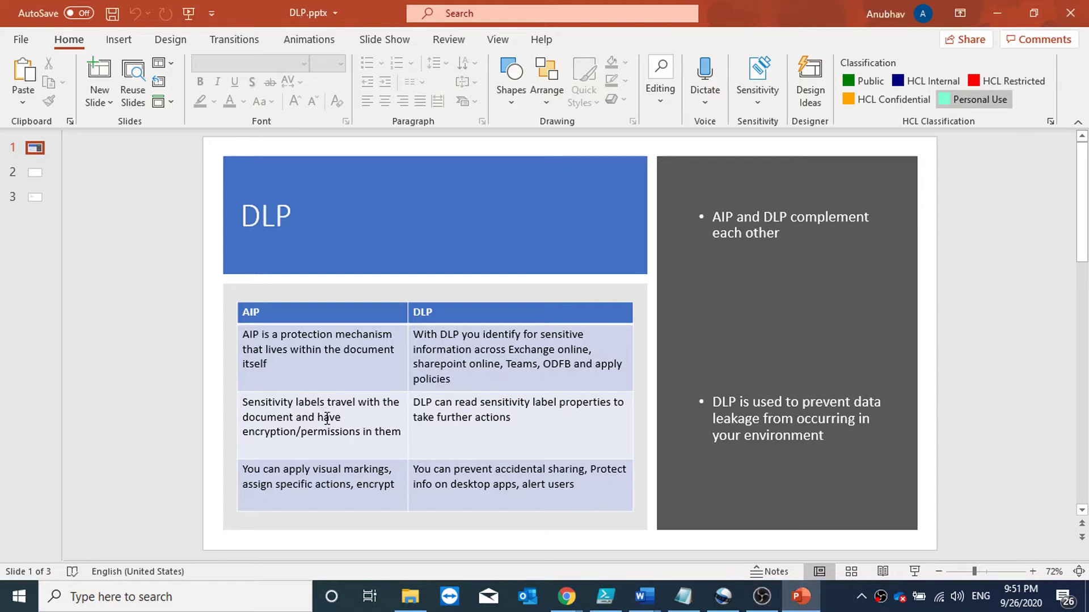
left_click_drag(327, 419, 343, 434)
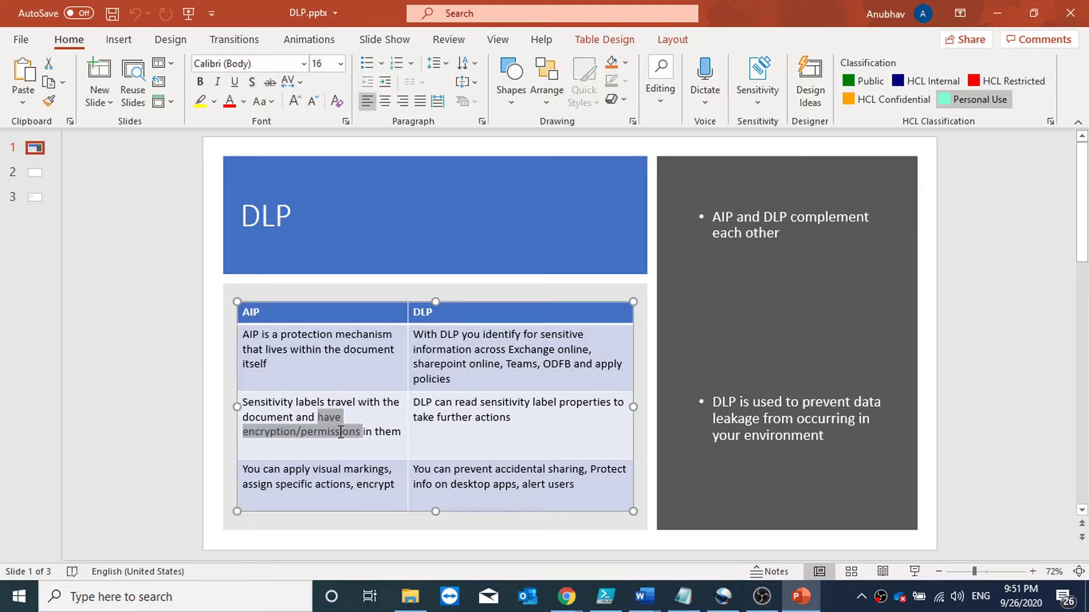
left_click(302, 447)
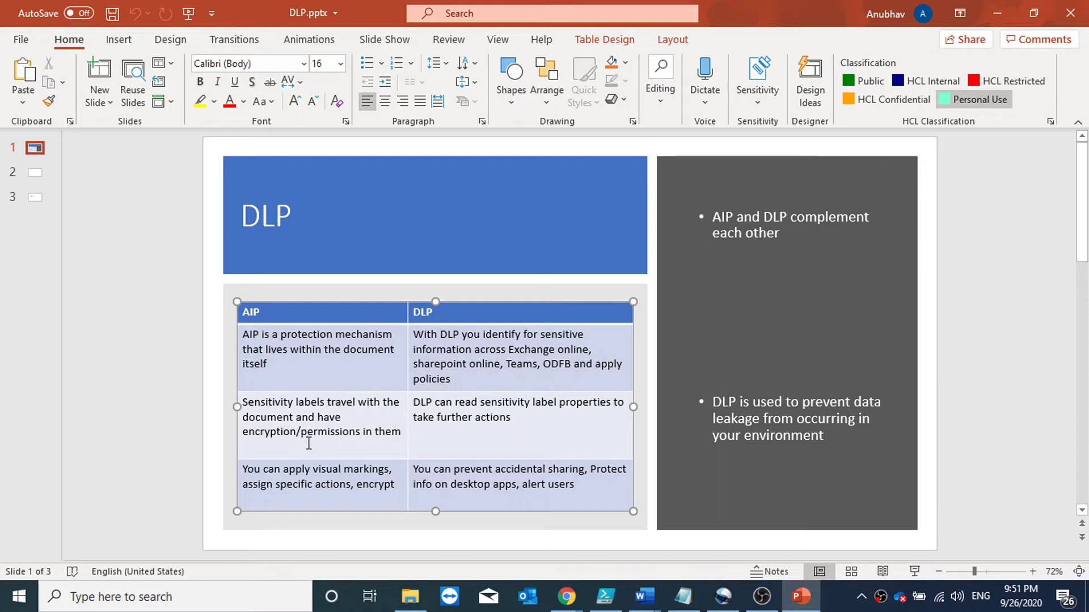
left_click_drag(313, 470, 392, 470)
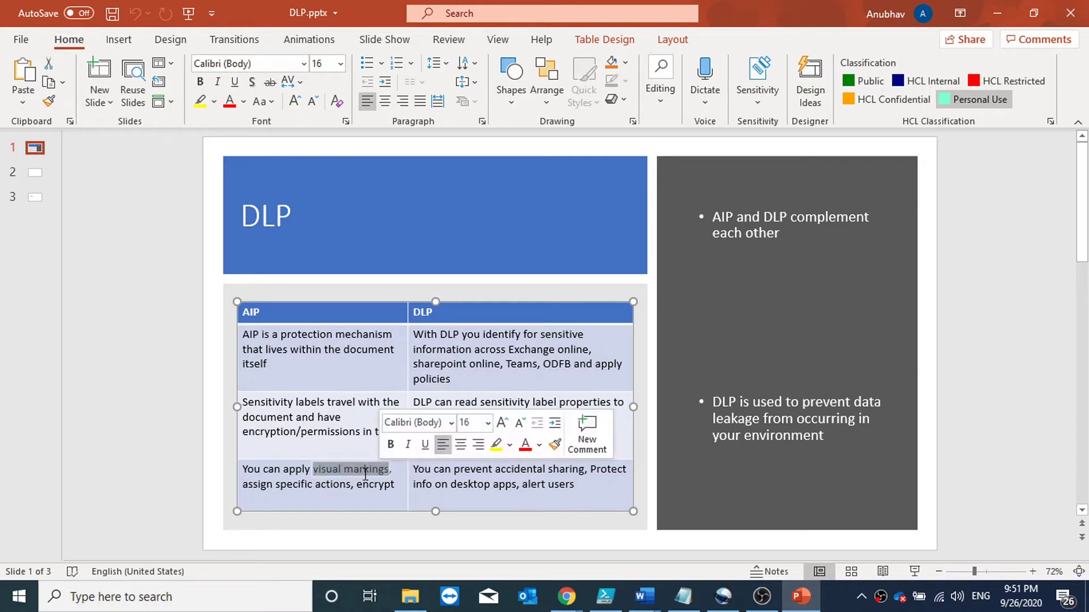
left_click_drag(293, 484, 351, 485)
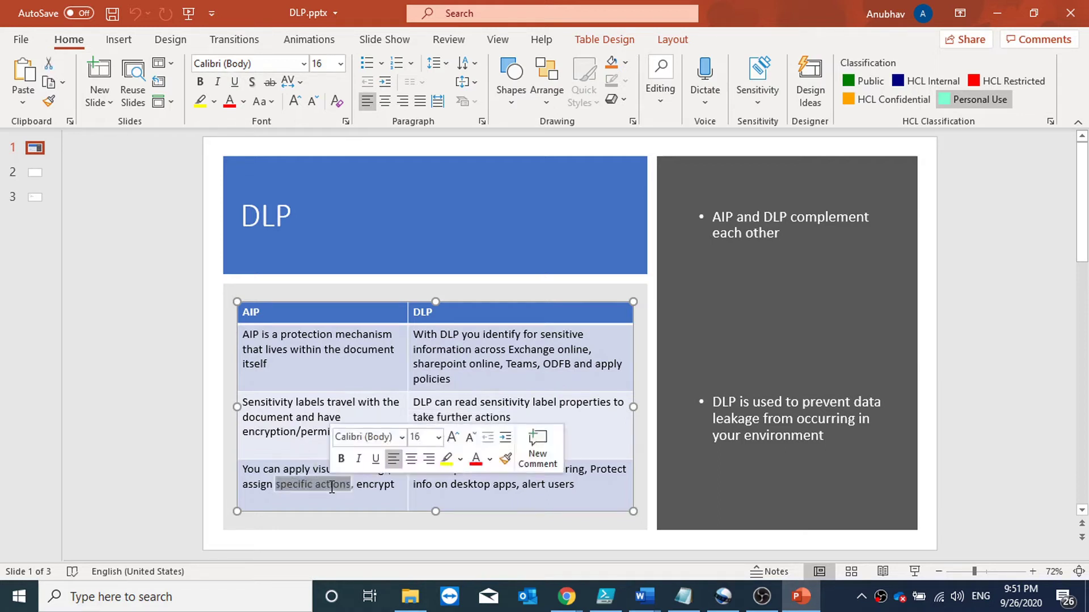
left_click(319, 487)
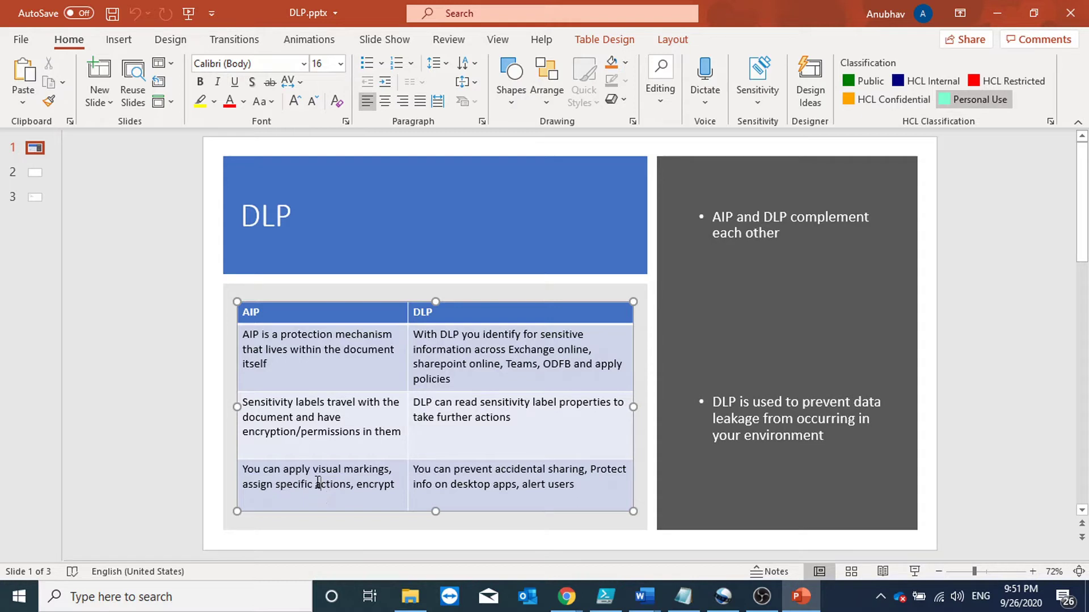
left_click_drag(362, 485, 393, 486)
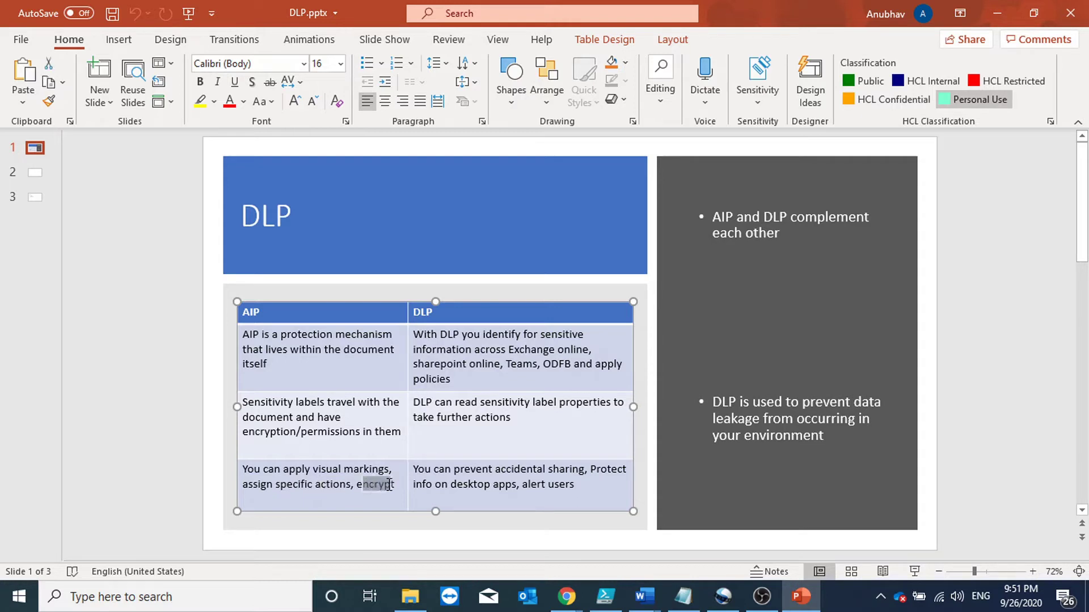
left_click(375, 499)
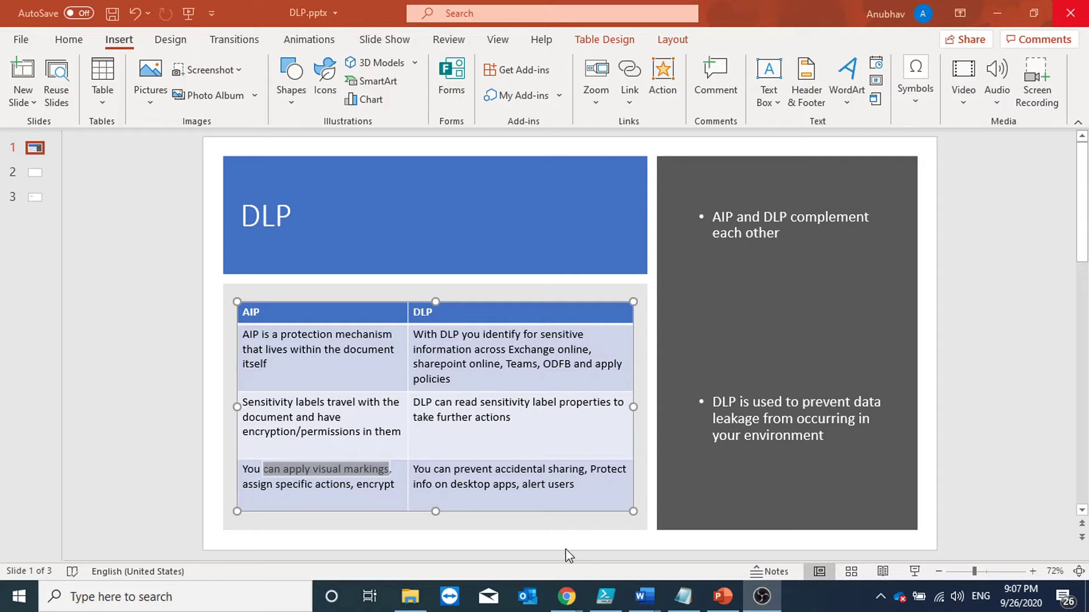
Step: Highlight 'sensitivity label' in the table's DLP cell twice, clearing it each time
left_click(414, 407)
left_click(416, 409)
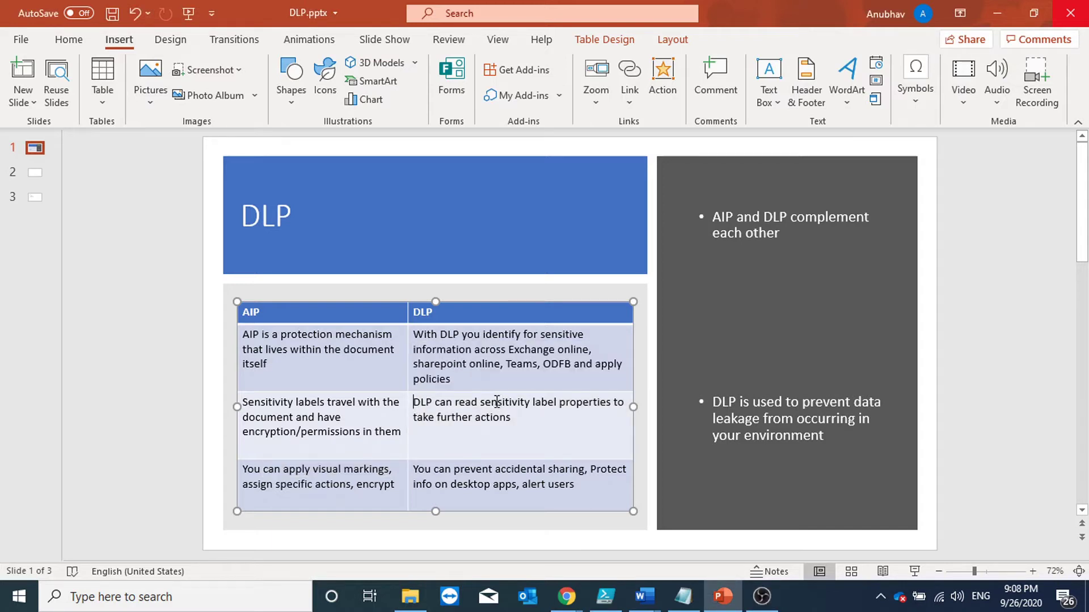
left_click_drag(480, 402, 557, 402)
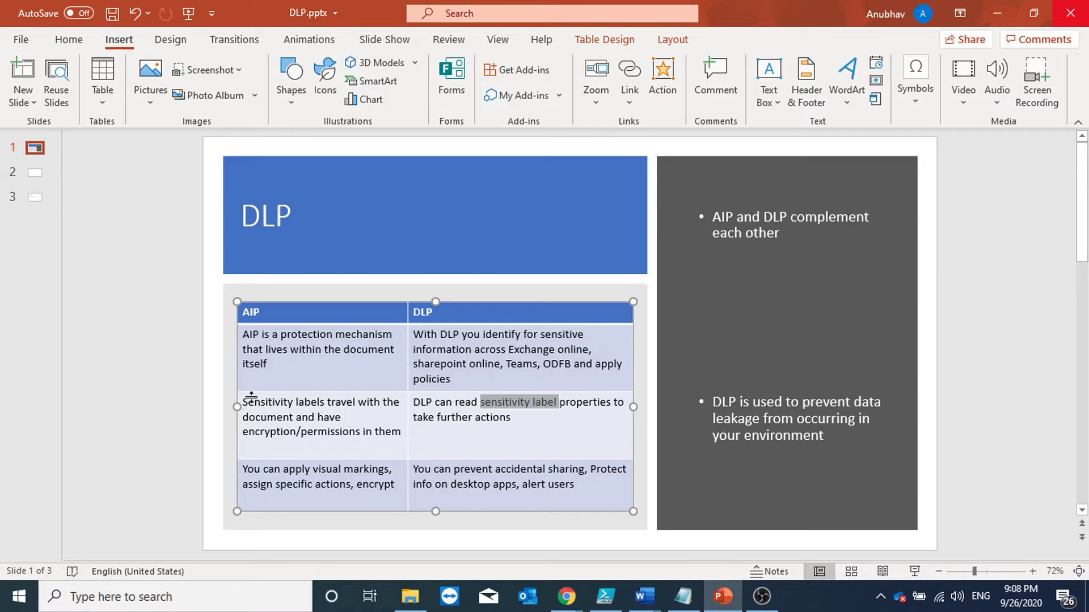
left_click(509, 417)
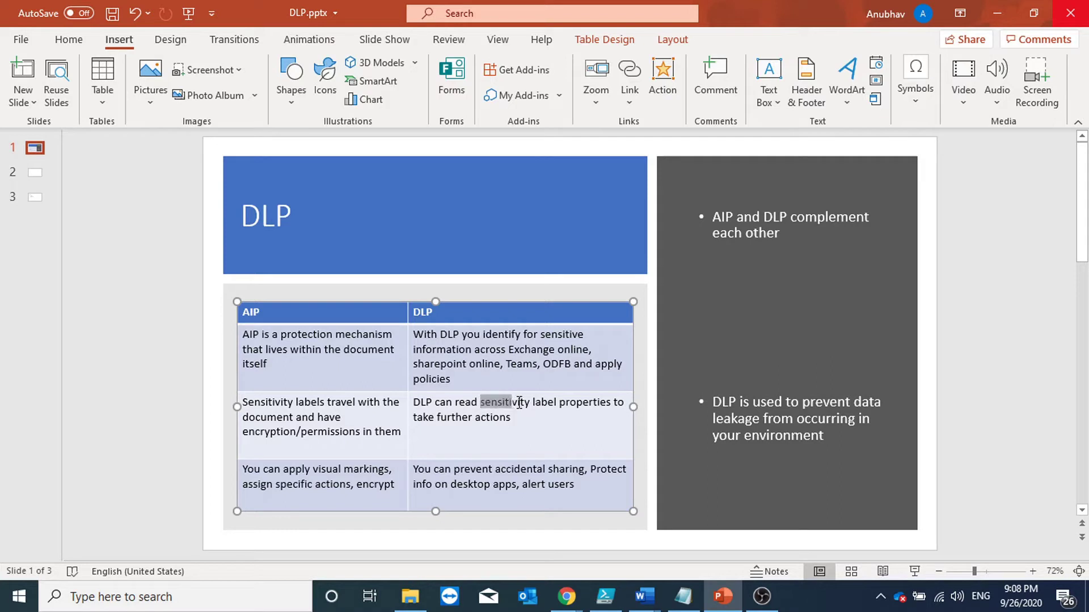
left_click_drag(481, 403, 557, 403)
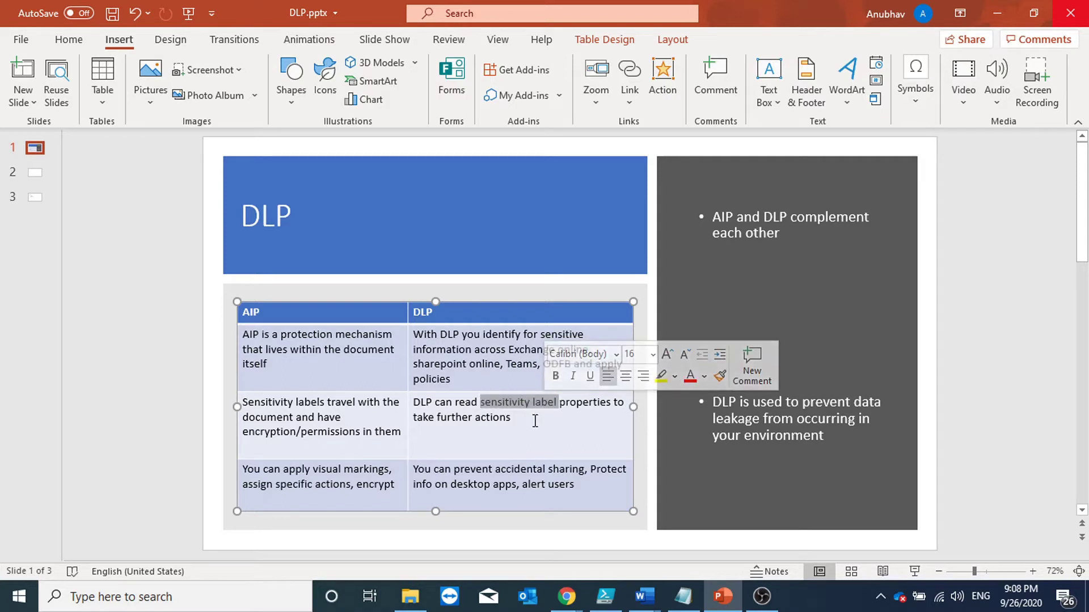
left_click(531, 421)
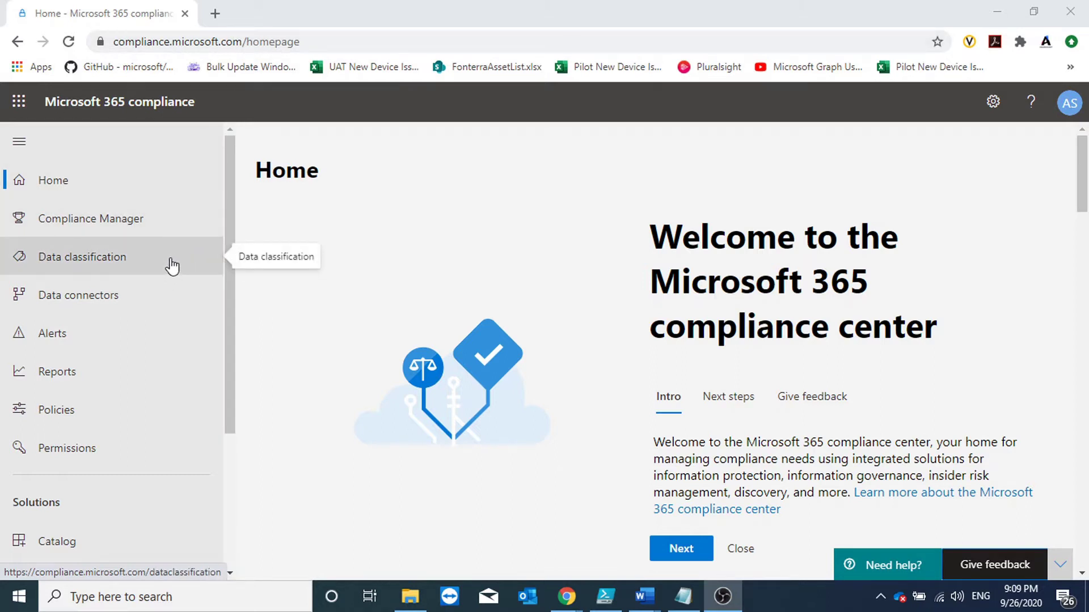
scroll(170, 264, "down", 3)
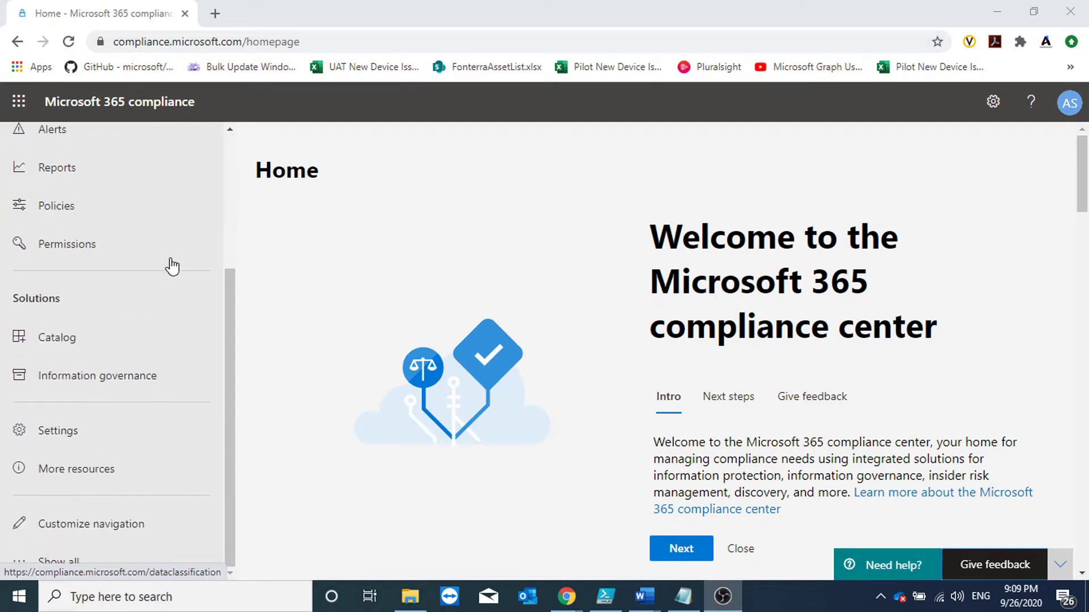
Step: Go from the solution catalog to Data loss prevention and start Create policy (preview)
left_click(95, 344)
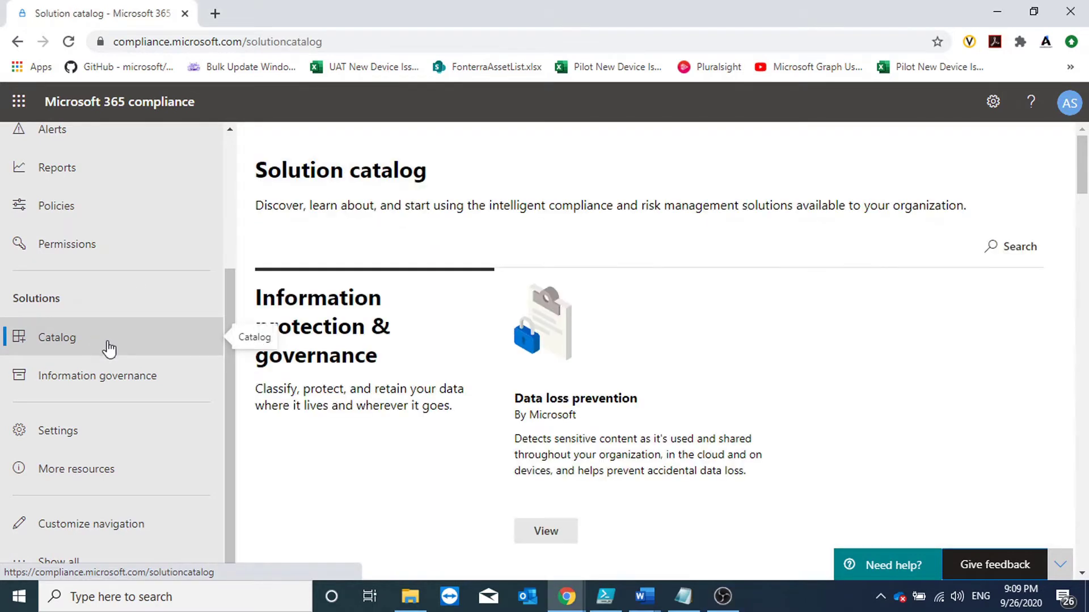
left_click(534, 533)
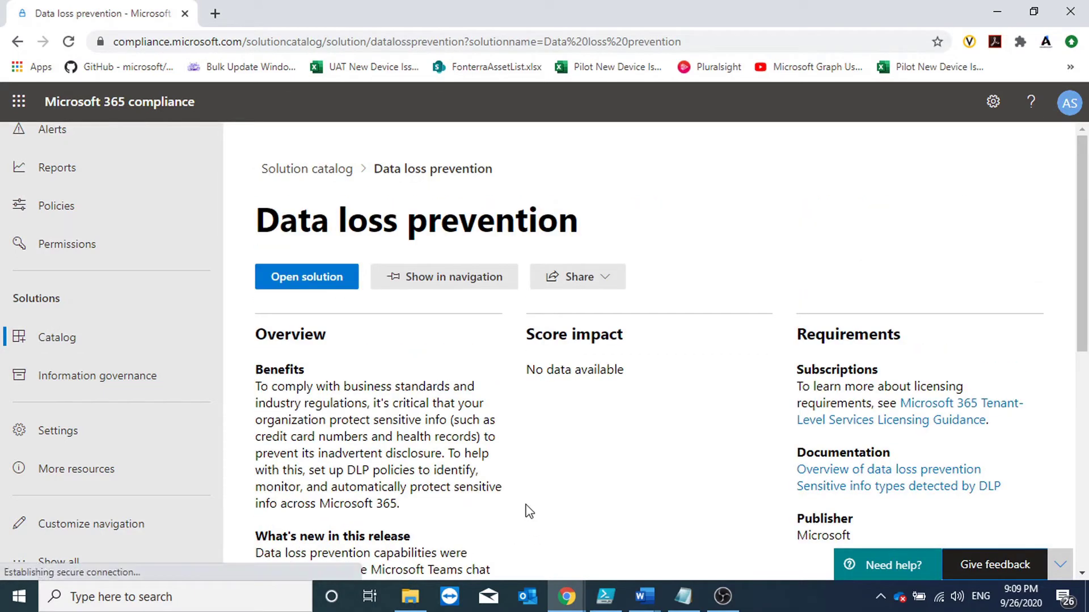
left_click(313, 288)
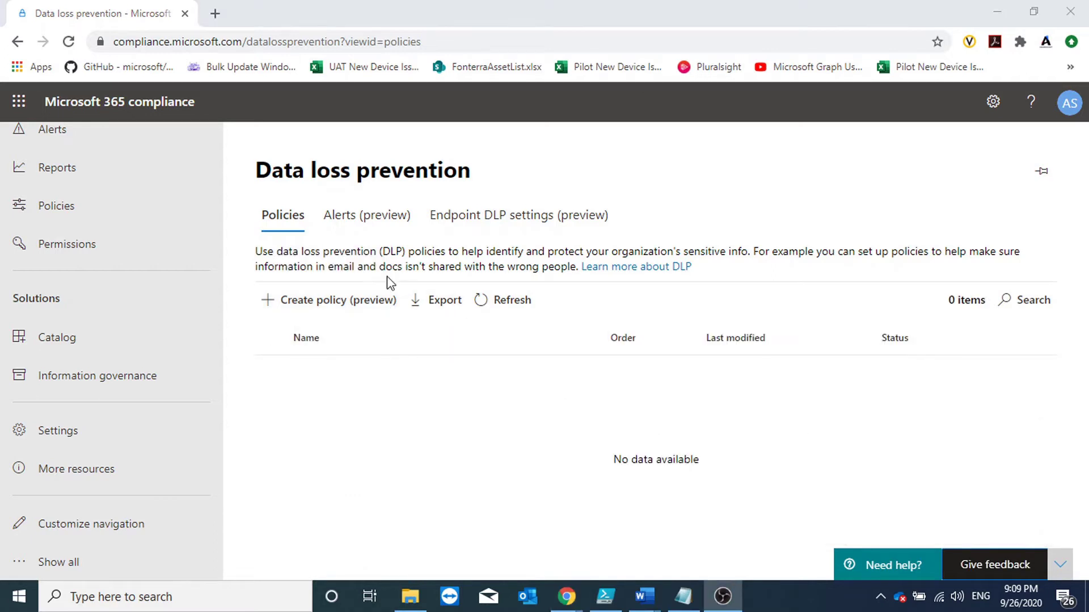
left_click(293, 313)
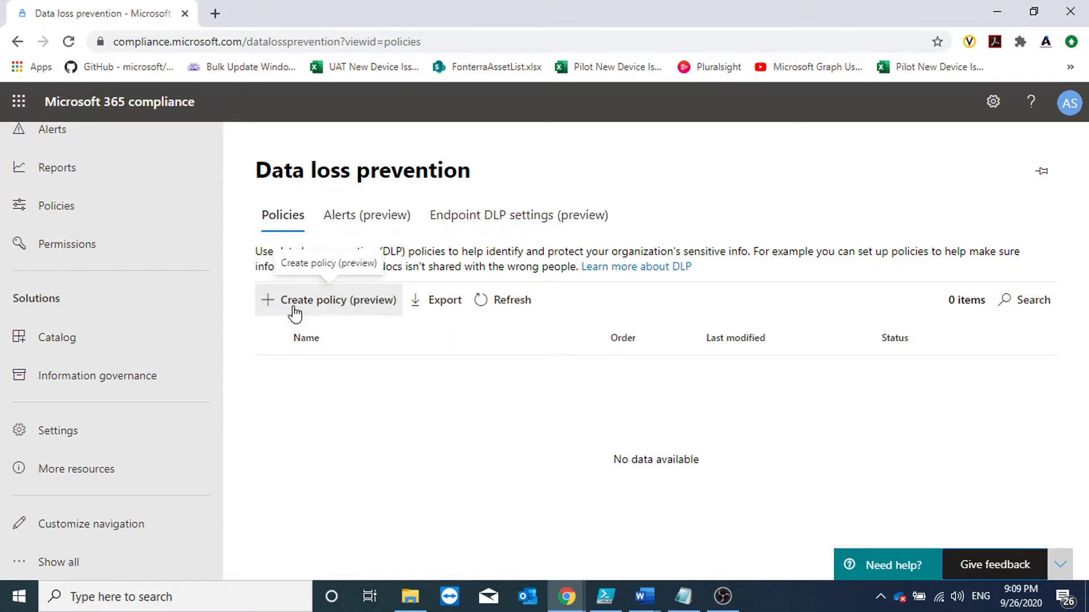
Step: Select the Financial > Australia Financial Data template and review its bank and credit card info types
left_click(294, 313)
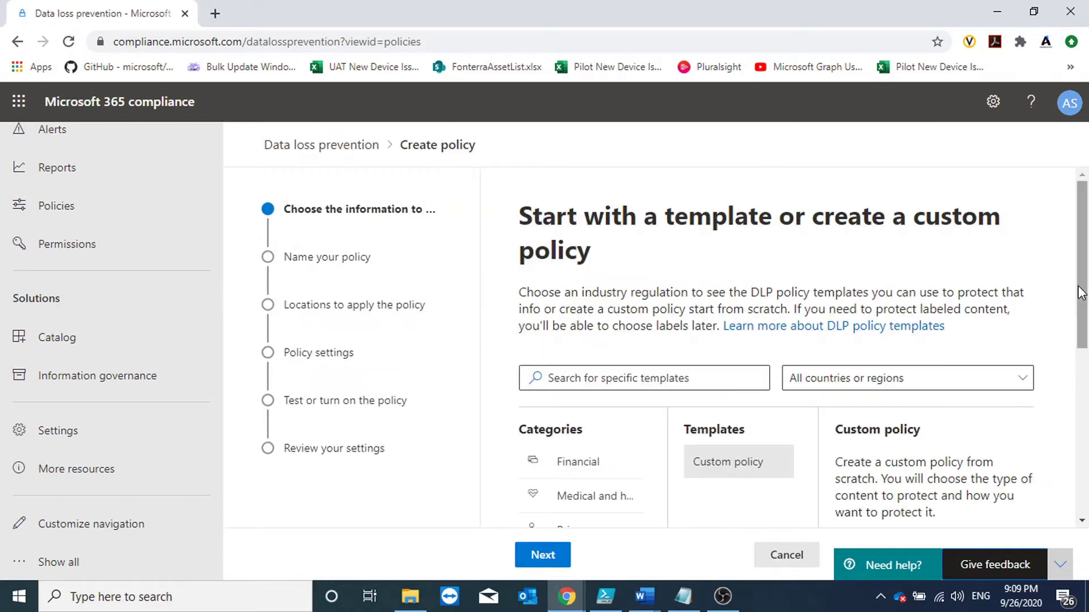
scroll(776, 348, "down", 3)
scroll(967, 359, "down", 1)
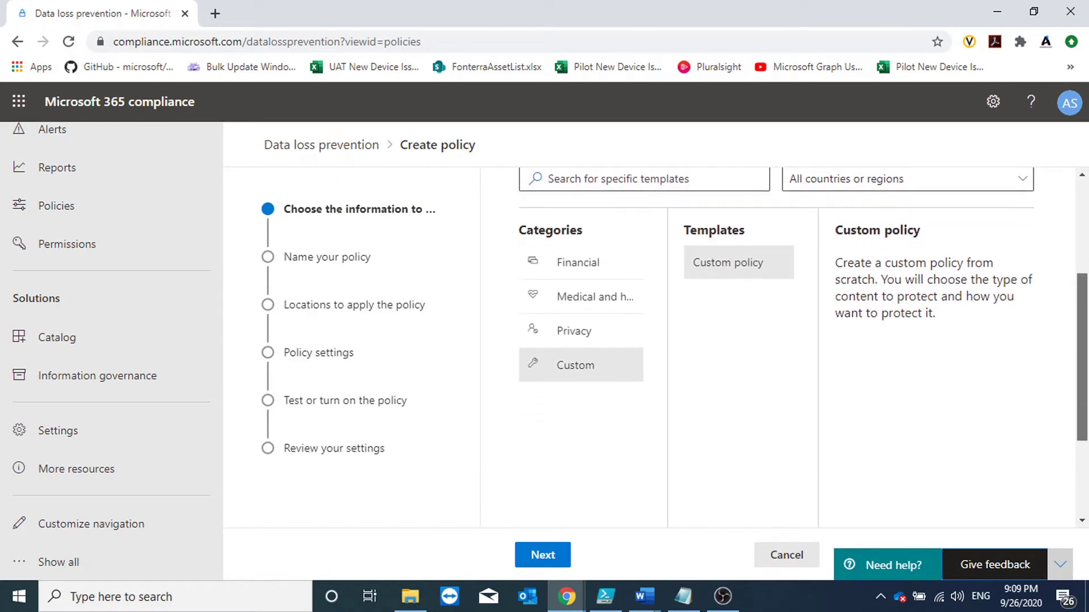
left_click(583, 264)
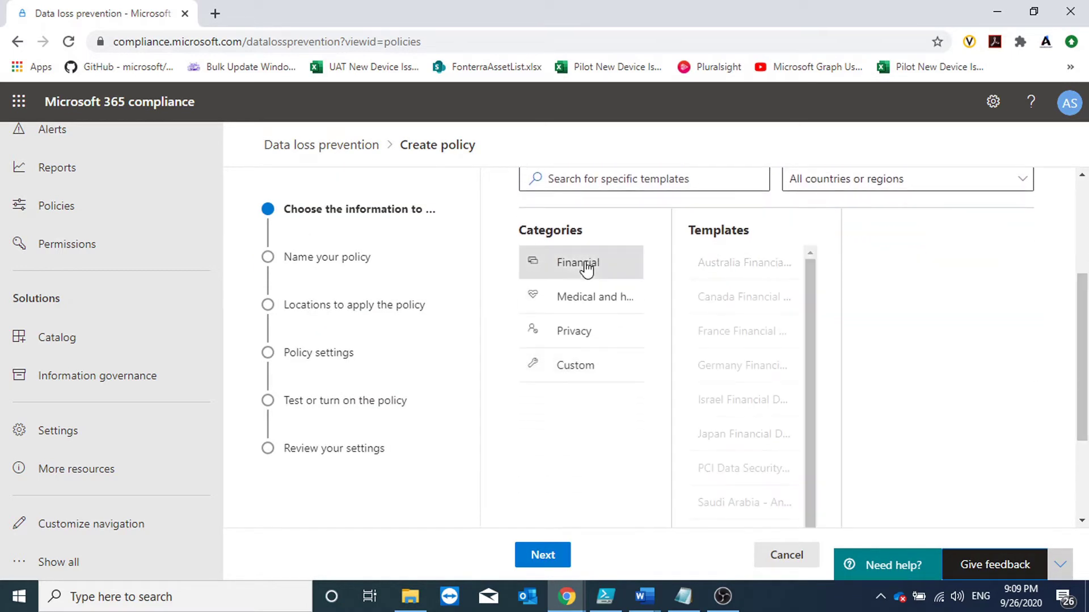
left_click(587, 297)
left_click(579, 367)
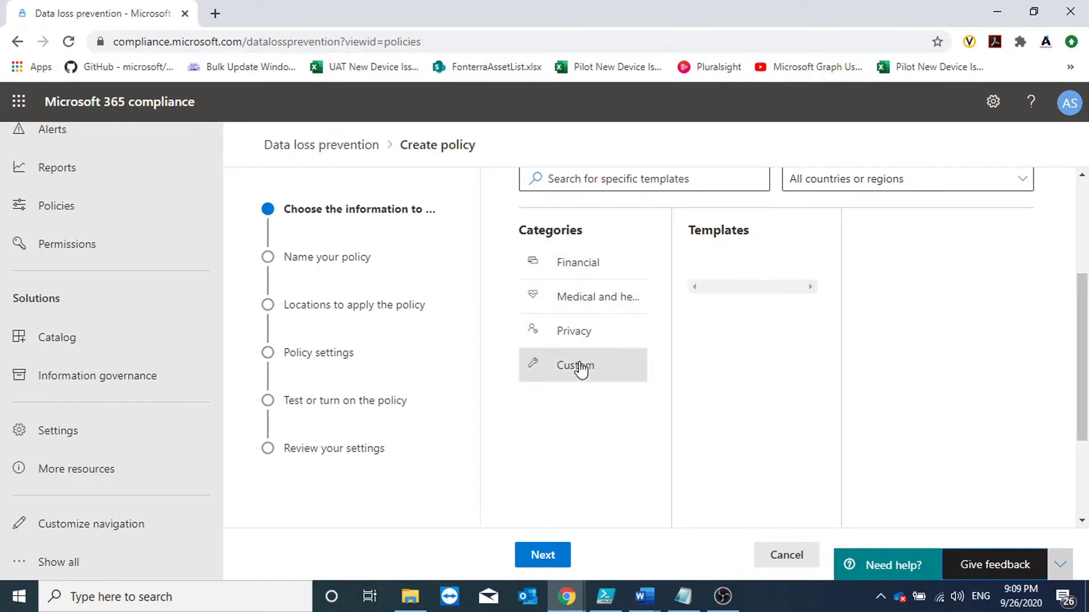
left_click(581, 260)
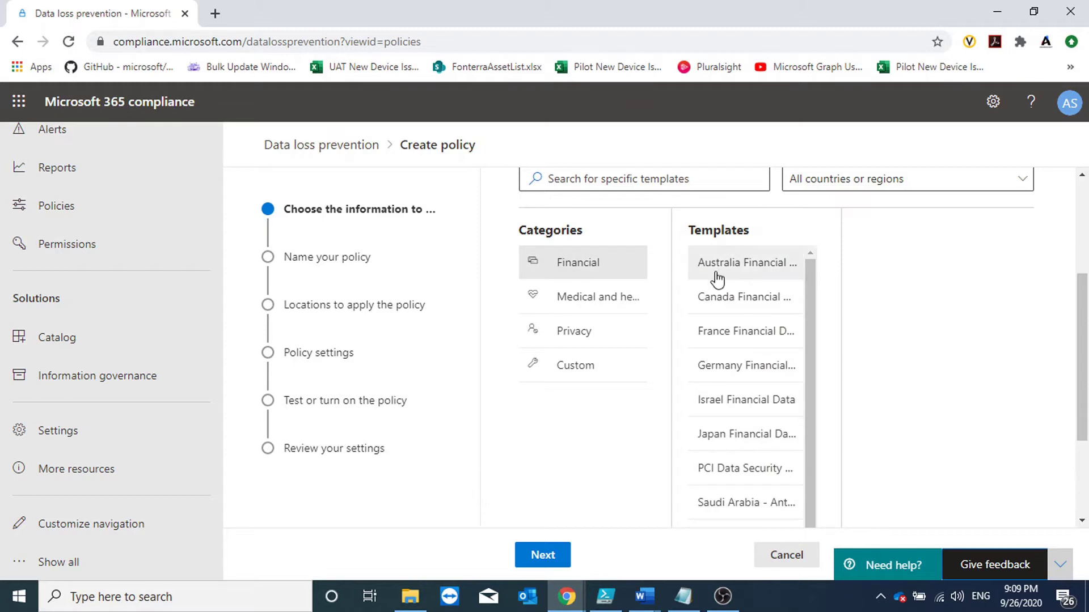
left_click(747, 271)
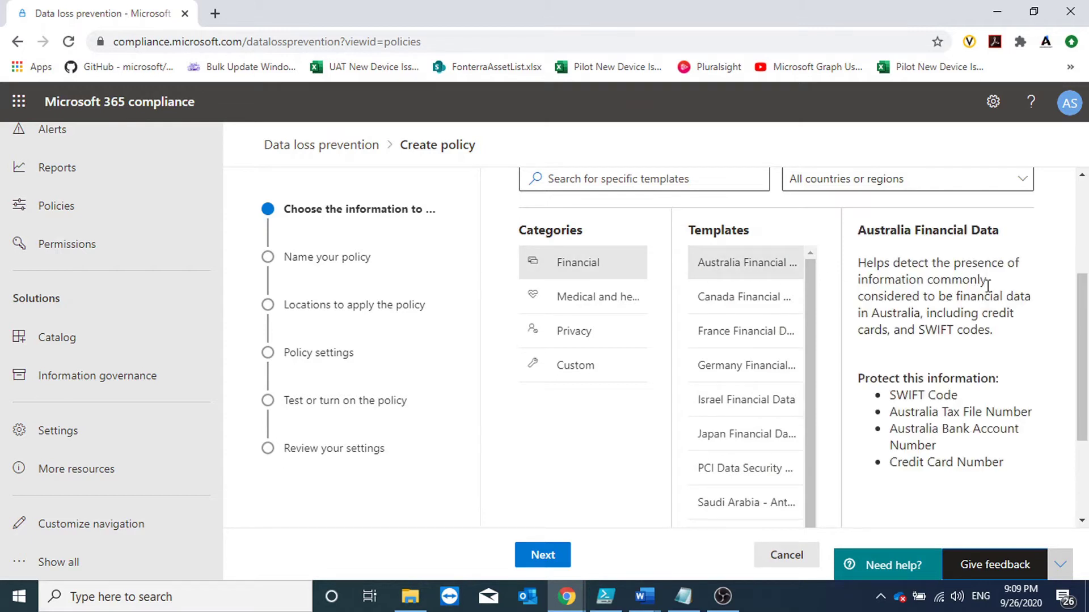
scroll(1006, 312, "down", 2)
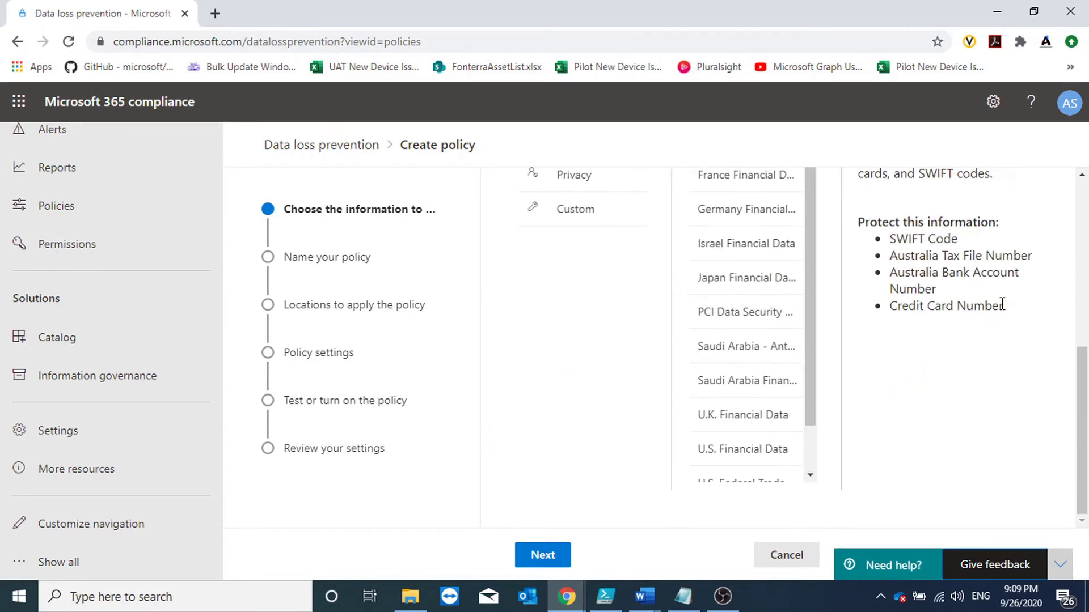
left_click_drag(890, 241, 1024, 258)
mouse_move(924, 275)
left_mouse_down()
mouse_move(946, 295)
mouse_move(1005, 308)
left_mouse_up()
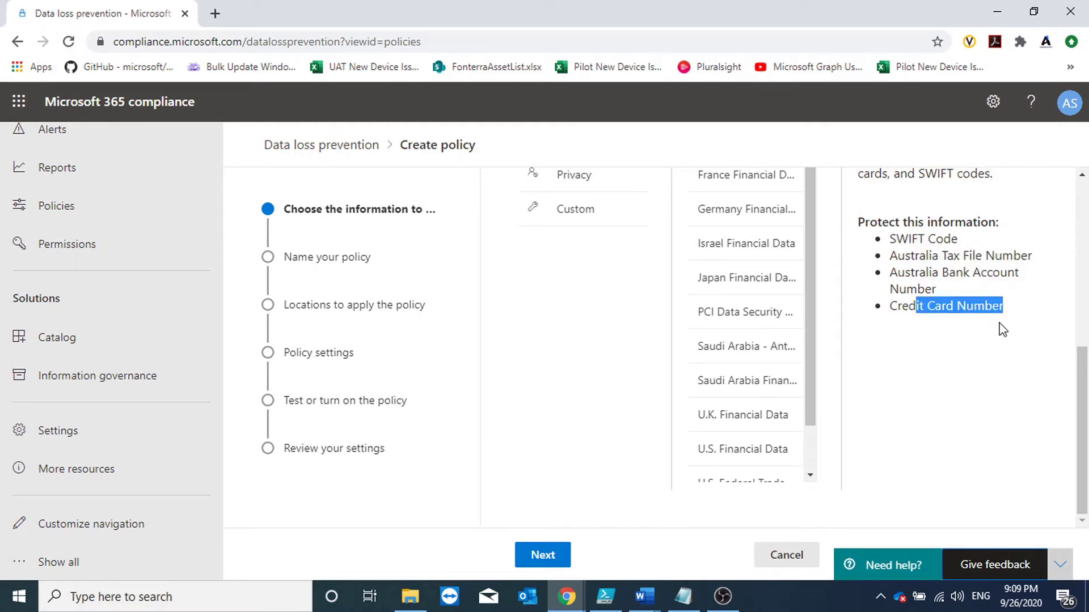
scroll(931, 338, "up", 3)
Step: Compare the Health Records Act and HIPAA templates, then reselect Australia Financial Data
left_click(602, 363)
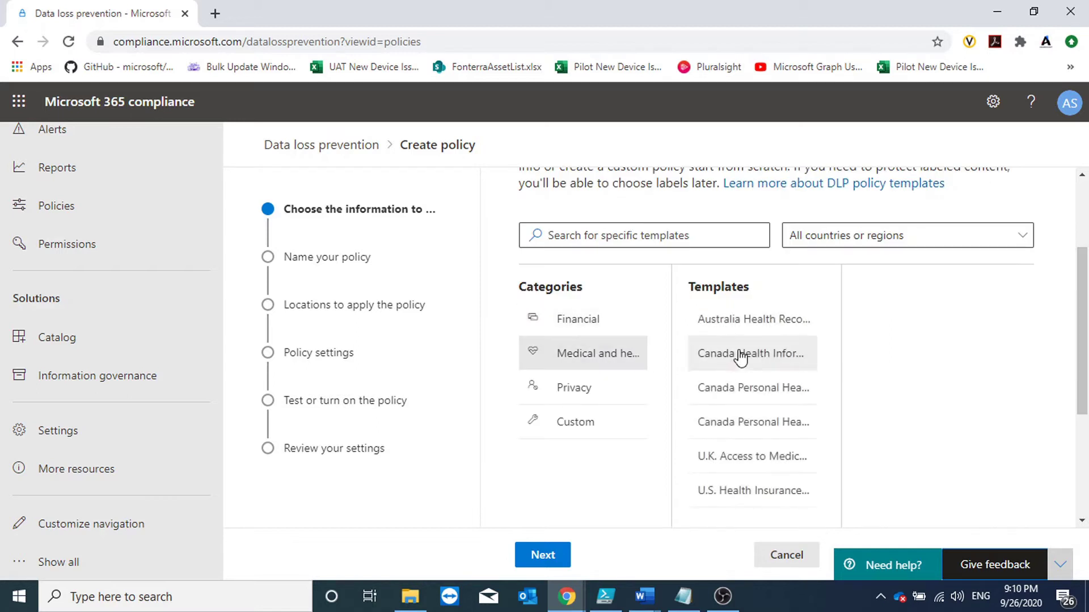
left_click(748, 330)
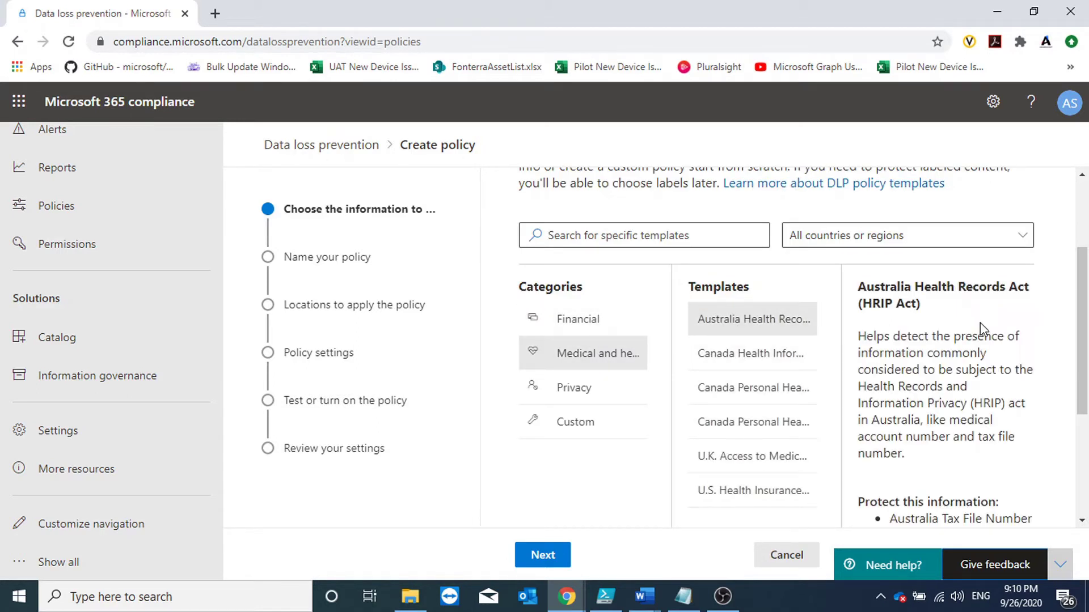
scroll(981, 330, "down", 3)
left_click_drag(918, 312, 1033, 308)
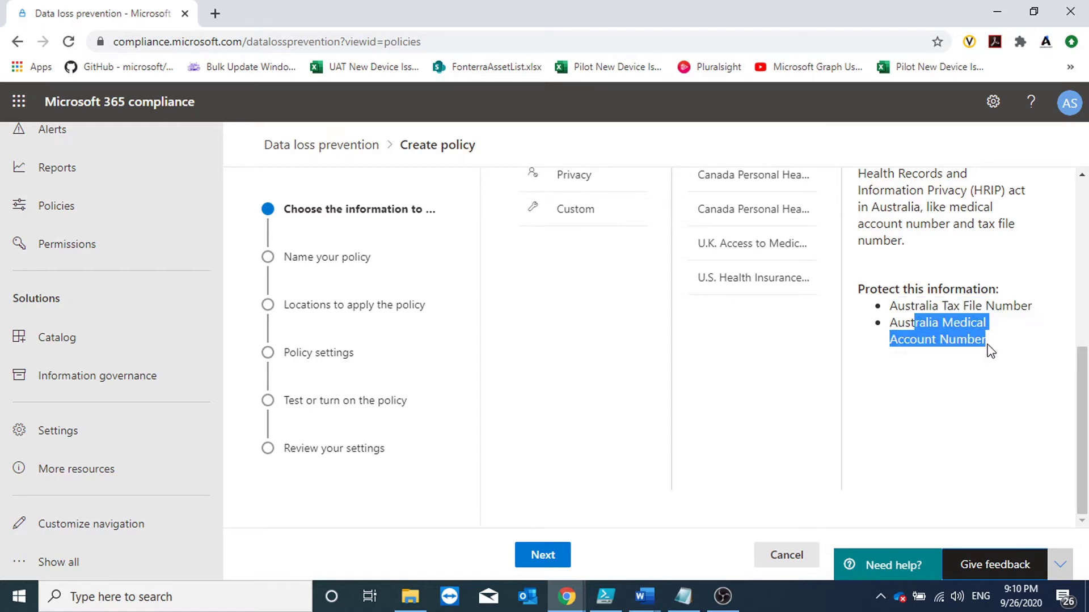
left_click(764, 294)
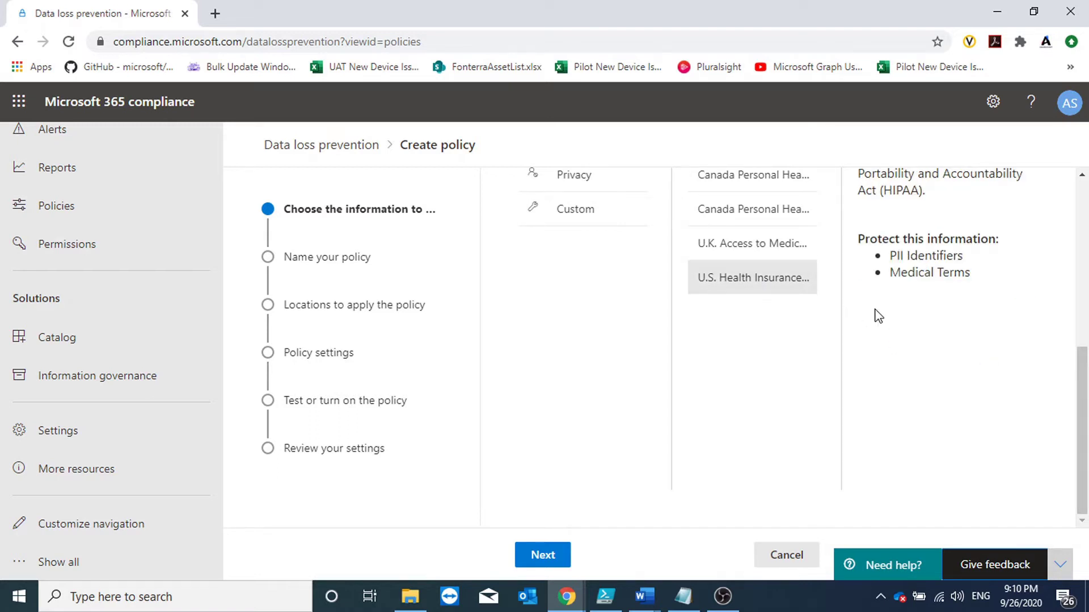
left_click_drag(889, 259, 972, 262)
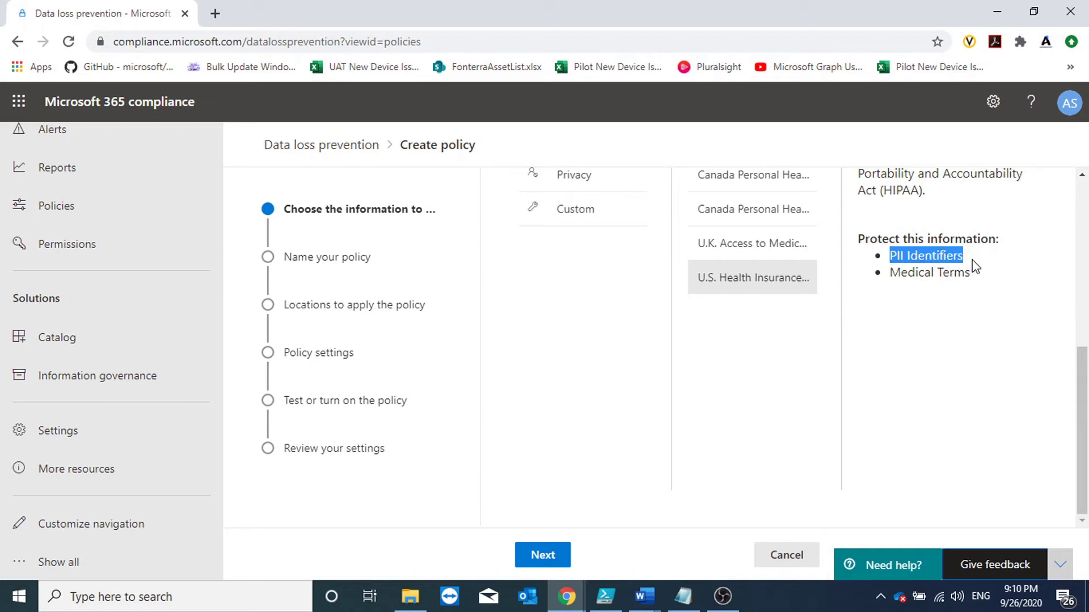
left_click_drag(891, 275, 970, 277)
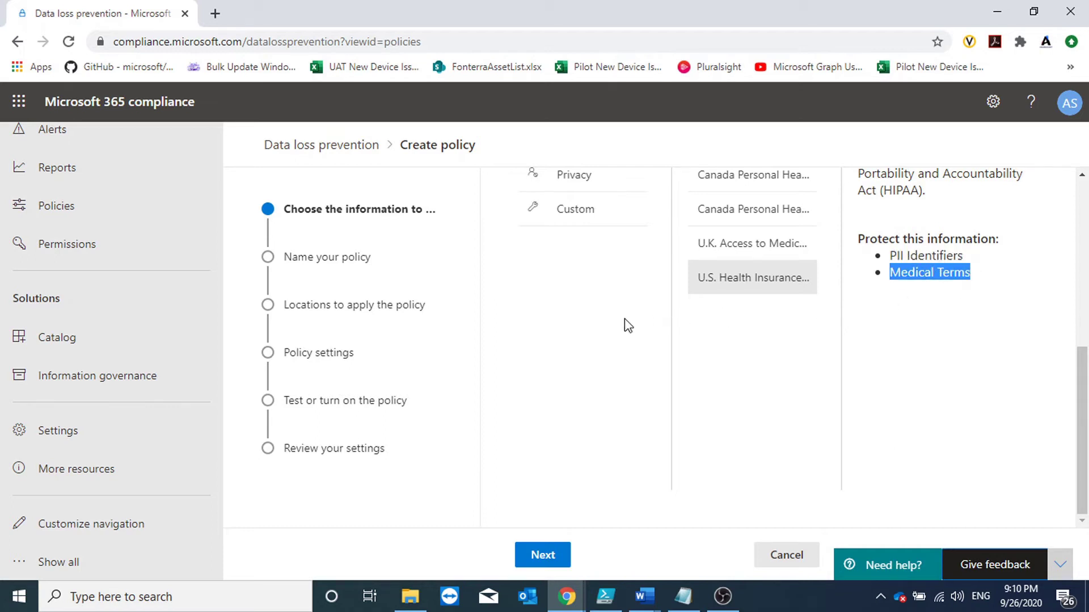
scroll(625, 319, "up", 3)
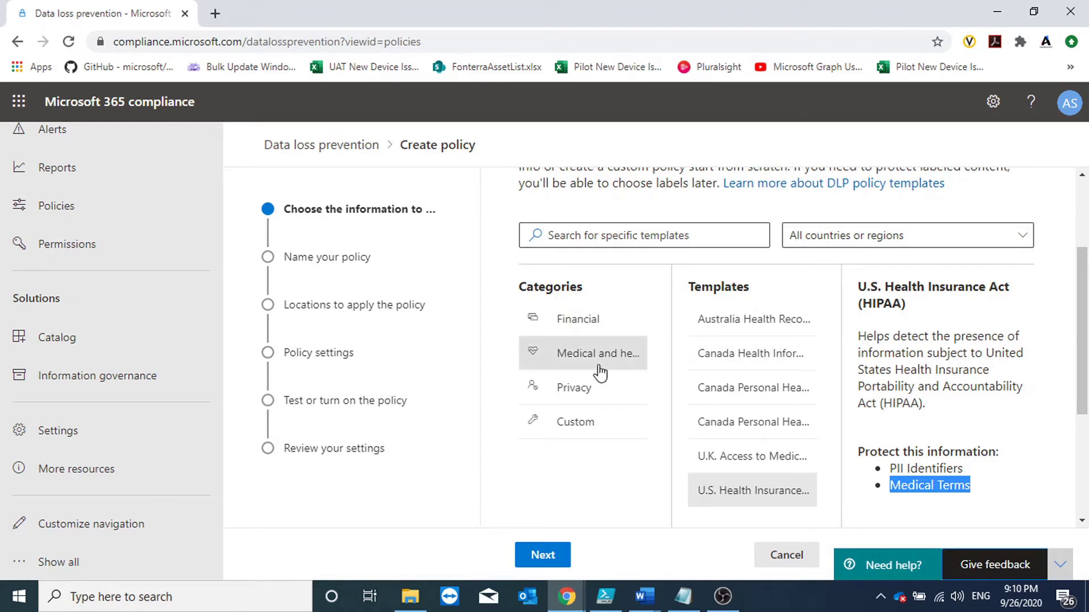
left_click(604, 413)
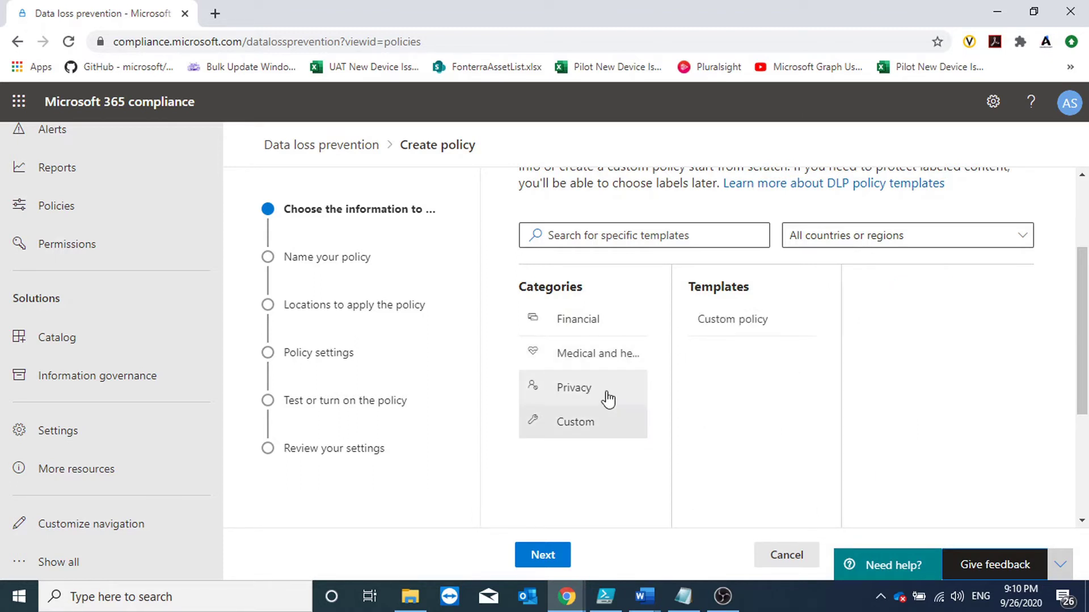
left_click(602, 324)
left_click(747, 328)
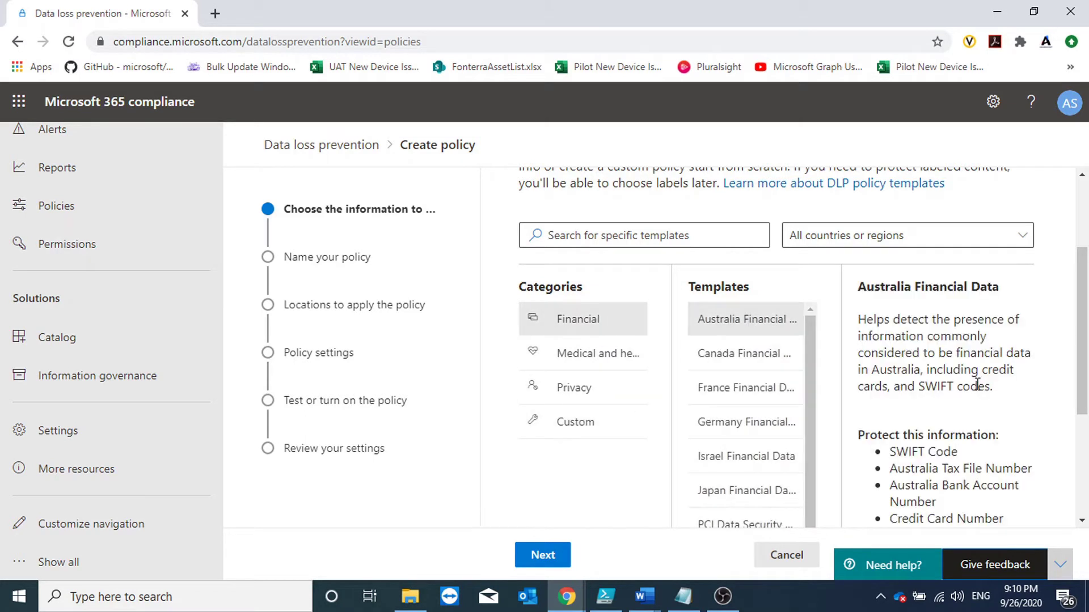
scroll(978, 386, "down", 3)
scroll(896, 436, "up", 3)
left_click(544, 554)
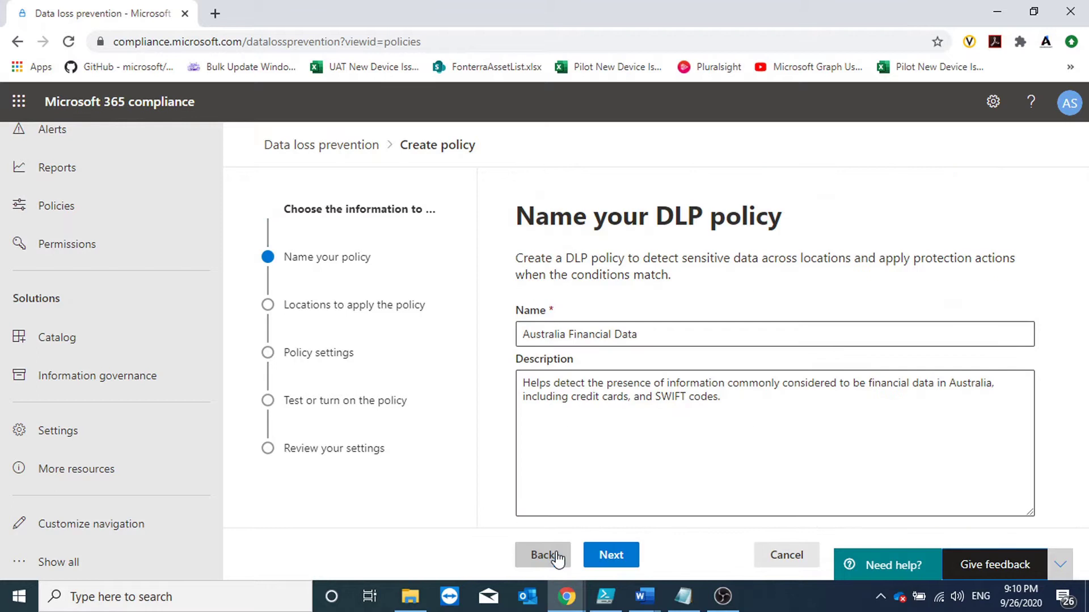
Step: Name the policy 'Australia Financial Data Test' and move on to locations
left_click(668, 338)
type("est")
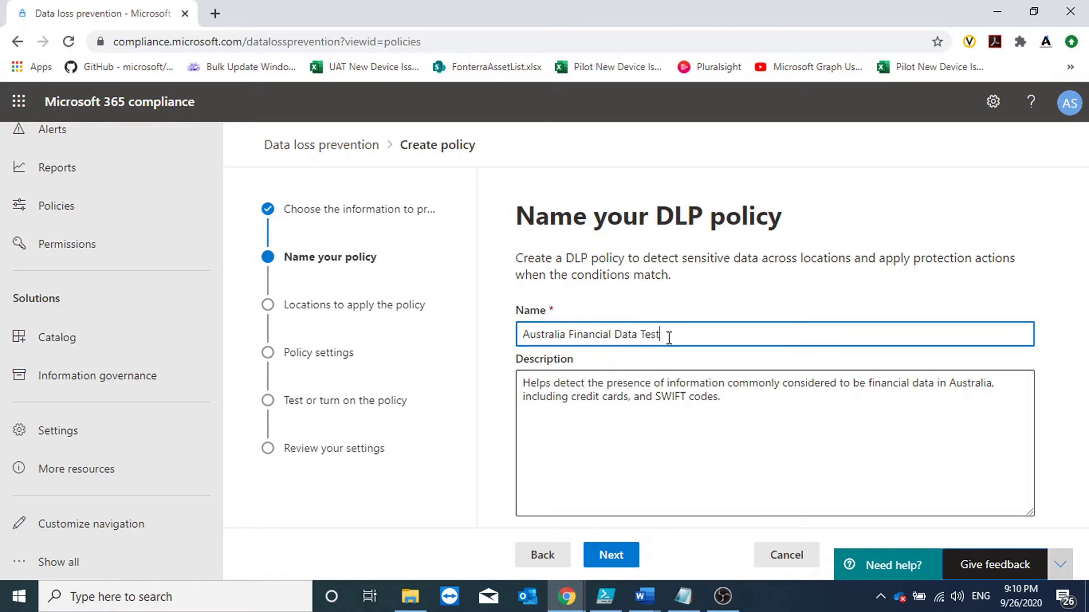
left_click(622, 556)
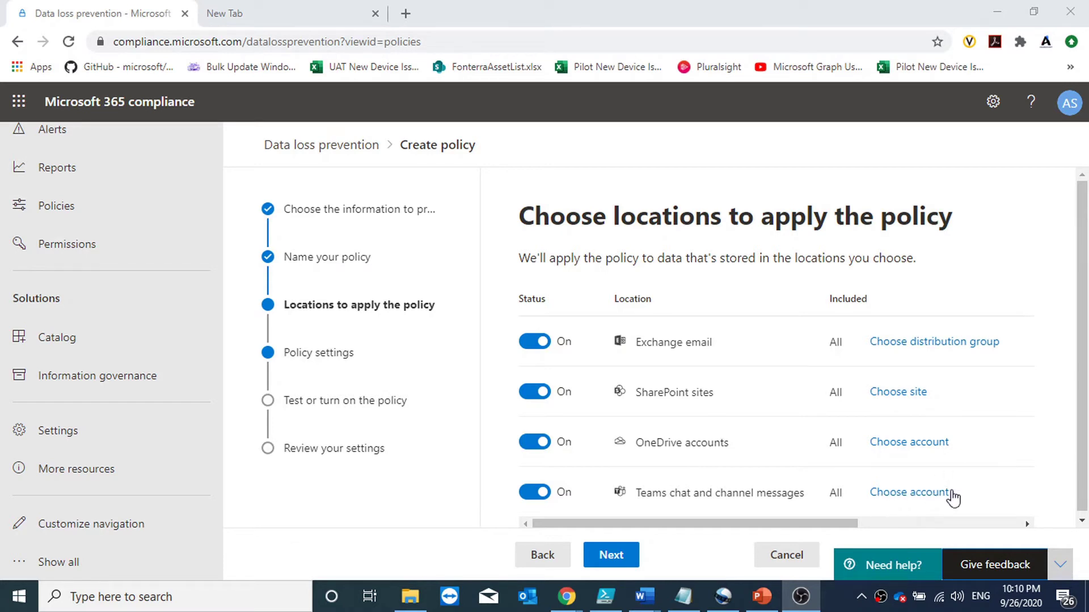
Step: Choose 'Create or customize advanced DLP rules' and advance to rule customization
left_click(609, 558)
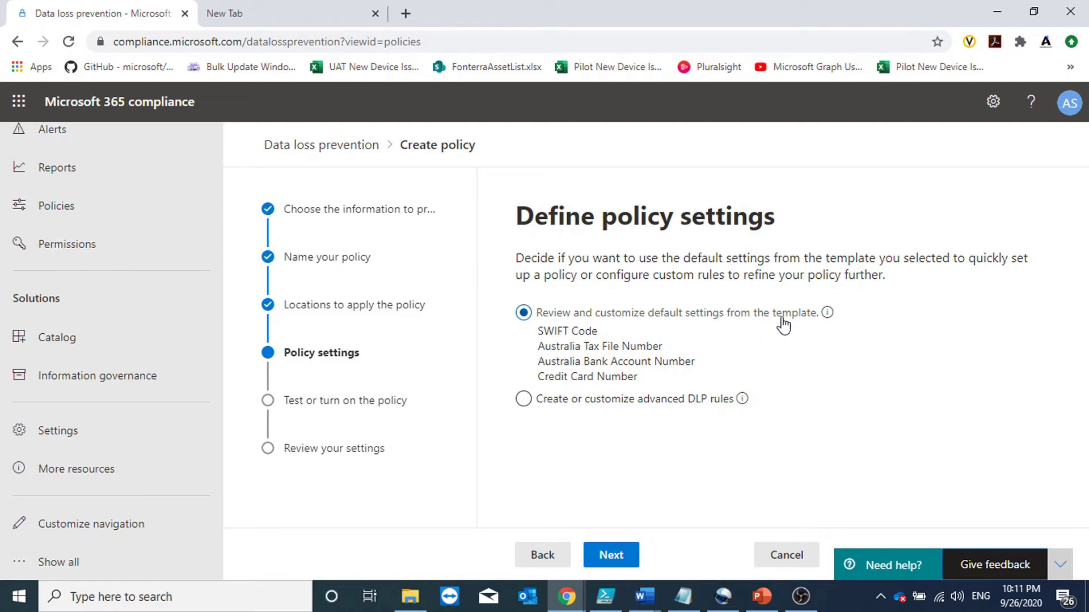
left_click(586, 408)
left_click(615, 557)
left_click(614, 554)
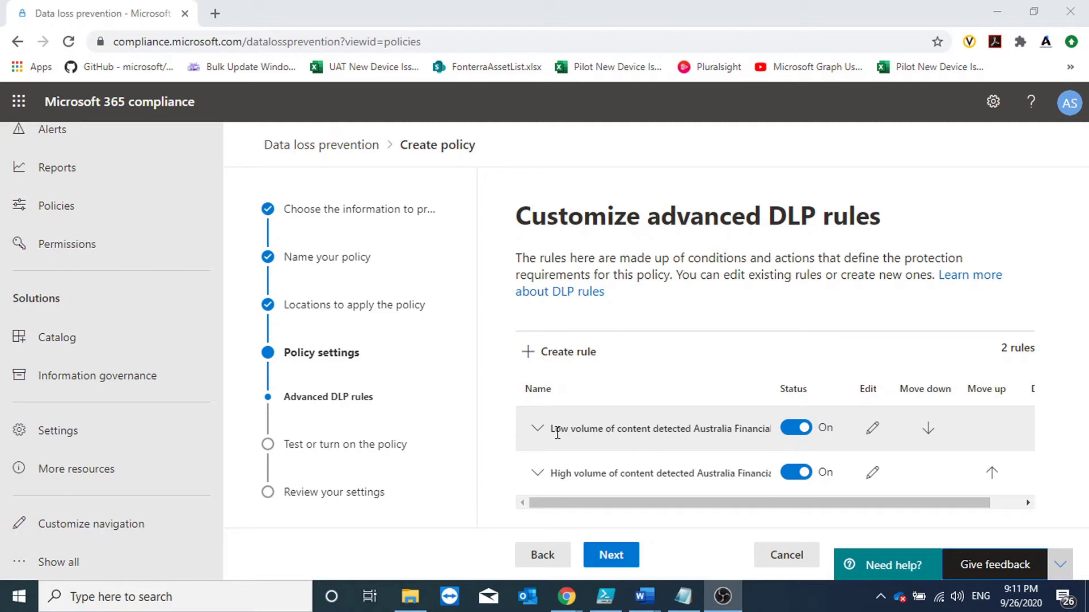
Step: Review the low- and high-volume rule names, then open the low-volume rule for editing
left_click_drag(557, 431, 764, 428)
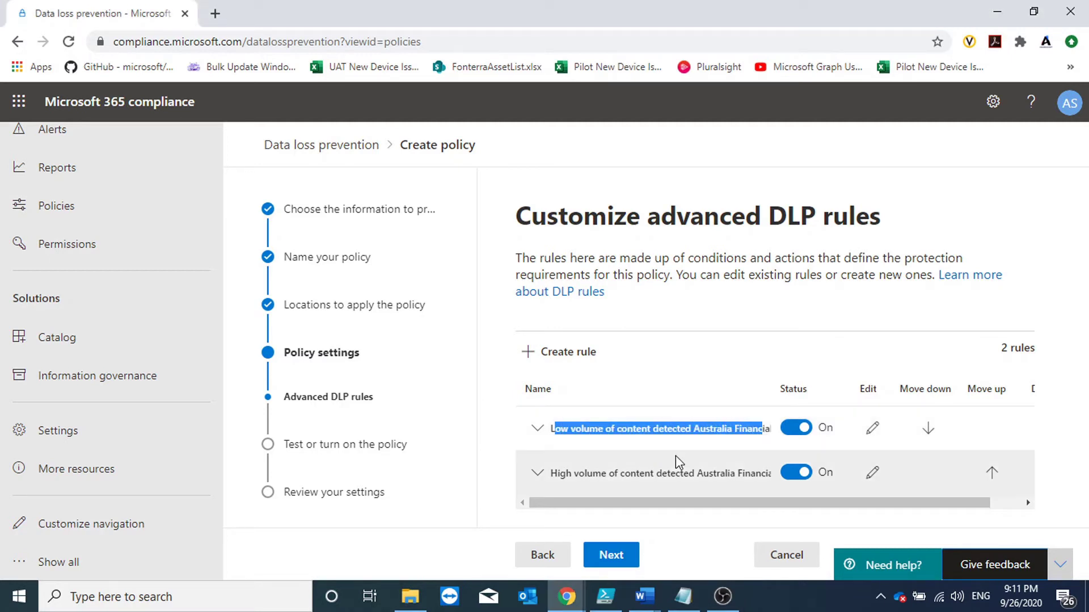
left_click_drag(554, 473, 651, 473)
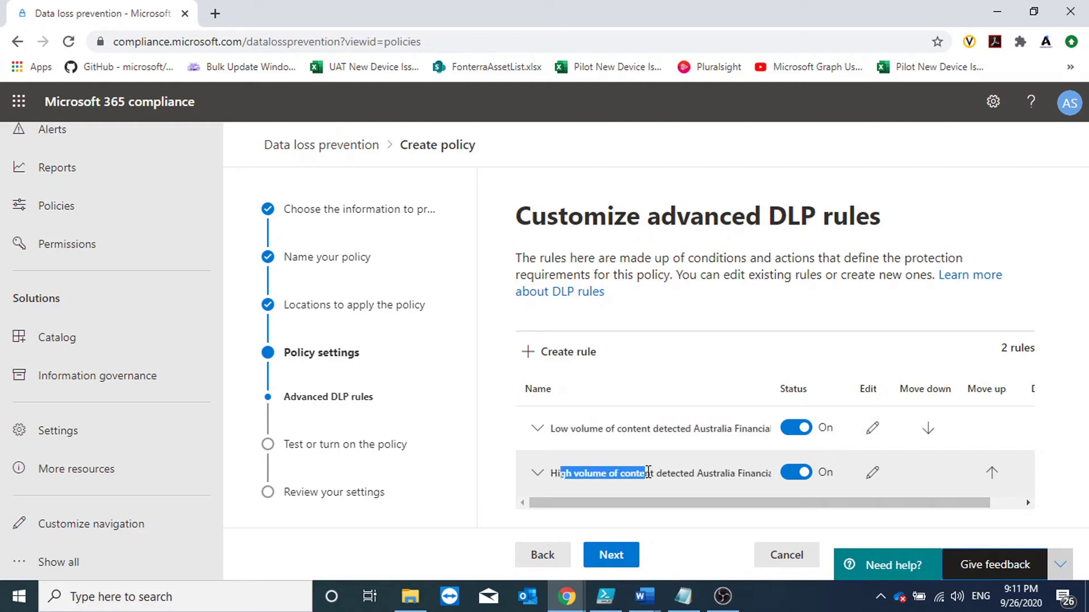
left_click(619, 429)
left_click_drag(554, 428, 724, 430)
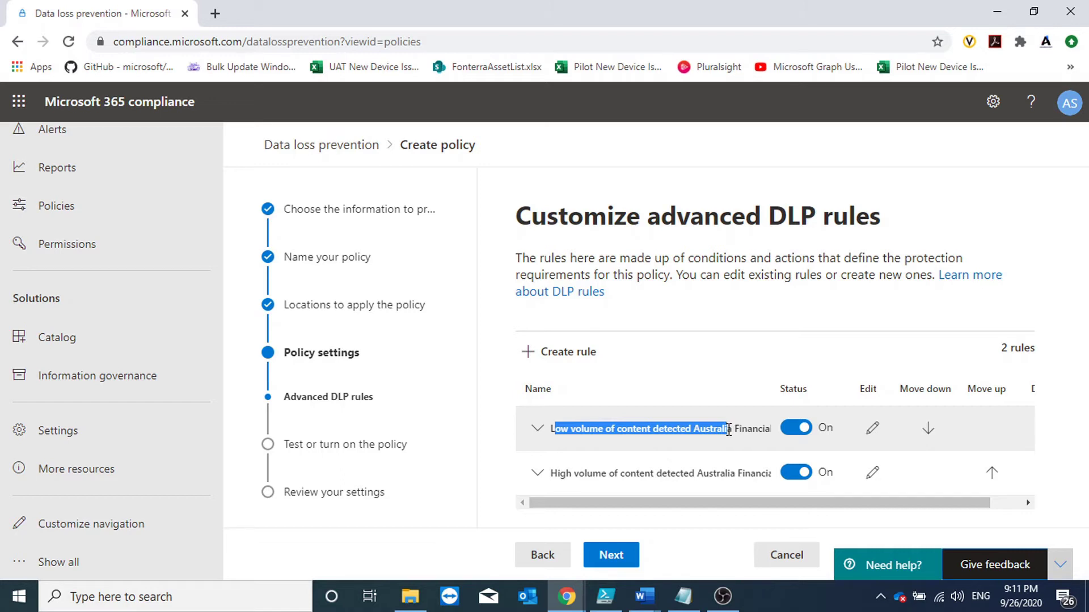
left_click_drag(566, 473, 657, 474)
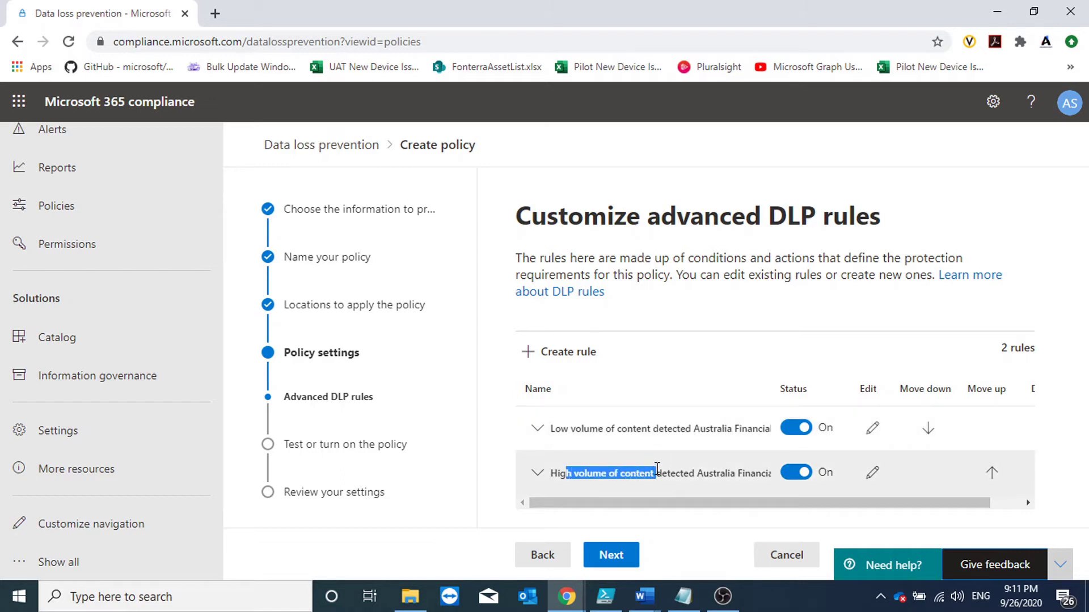
left_click(537, 429)
scroll(696, 382, "down", 2)
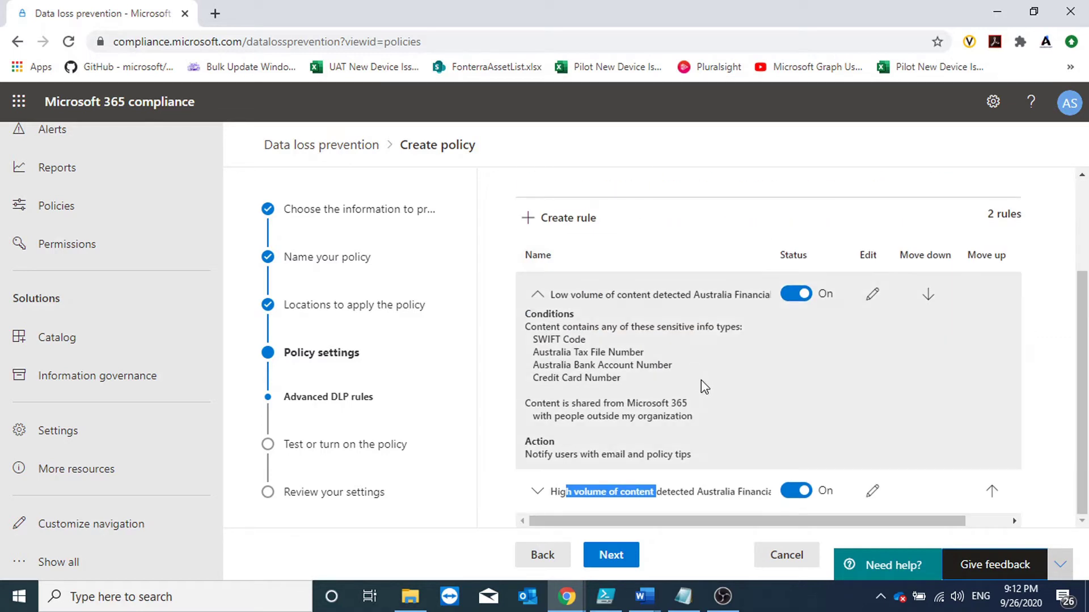
left_click(873, 298)
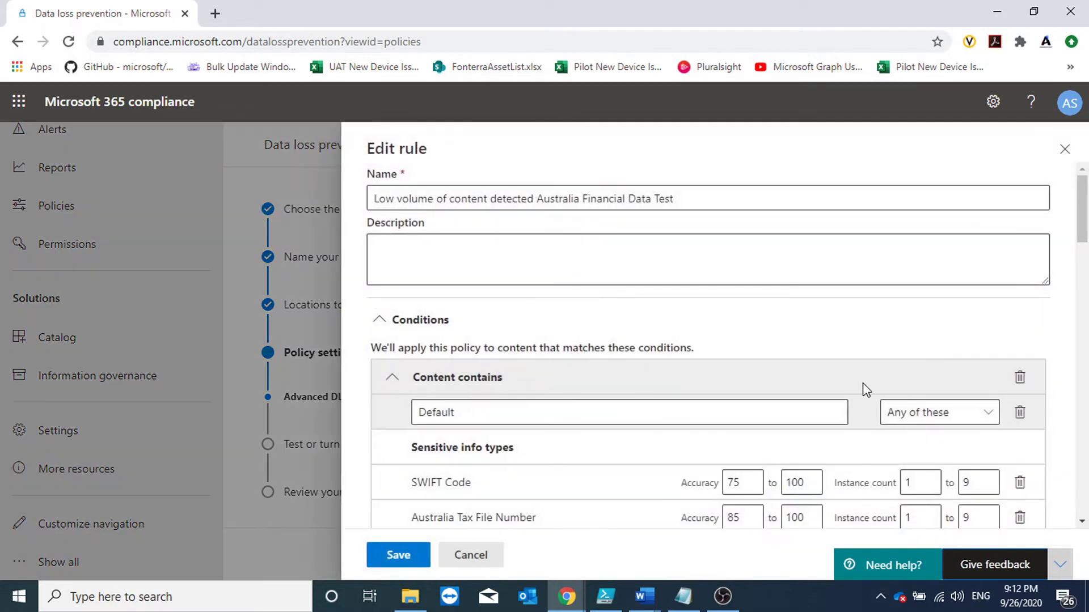
scroll(737, 332, "down", 3)
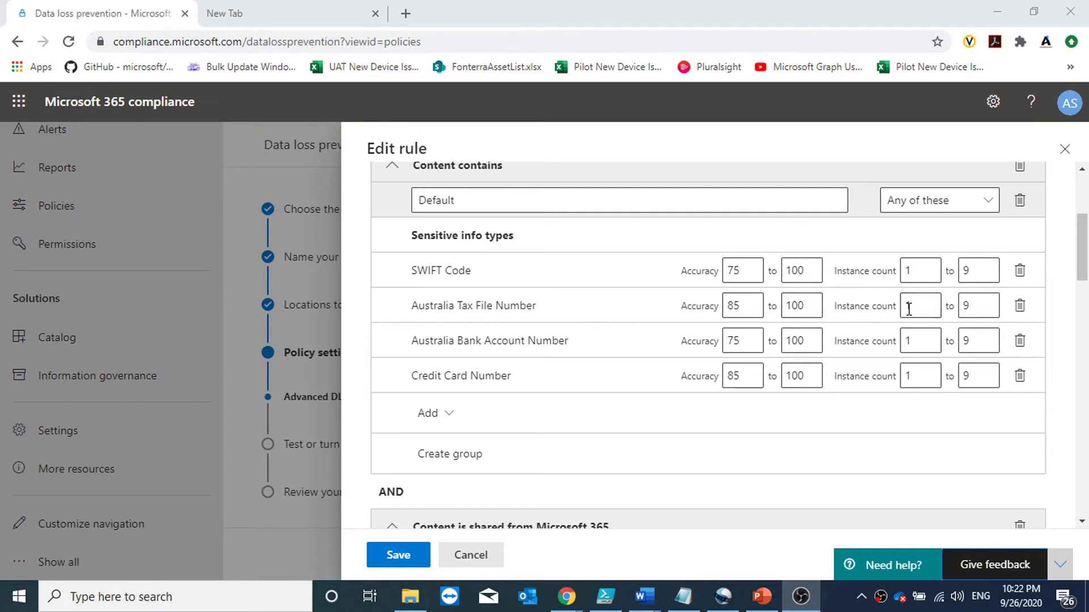
scroll(543, 338, "down", 3)
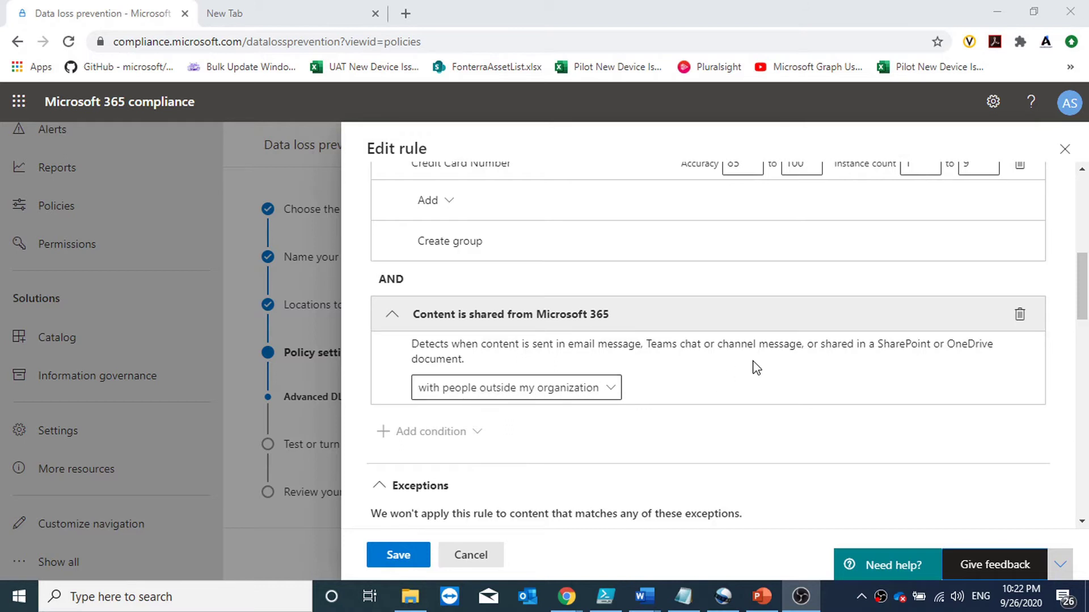
scroll(750, 370, "up", 3)
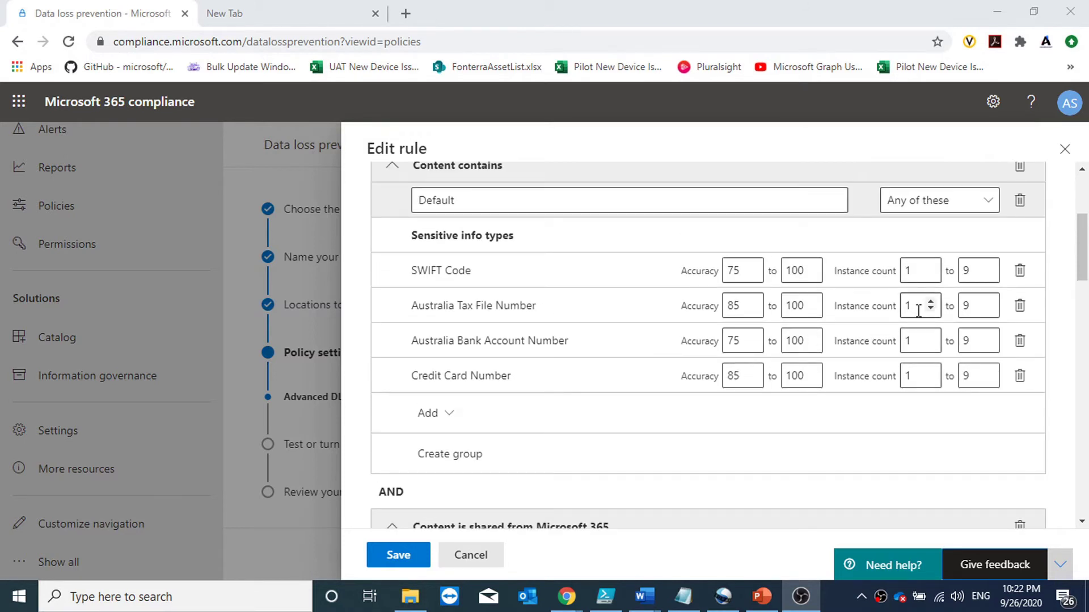
scroll(909, 310, "down", 3)
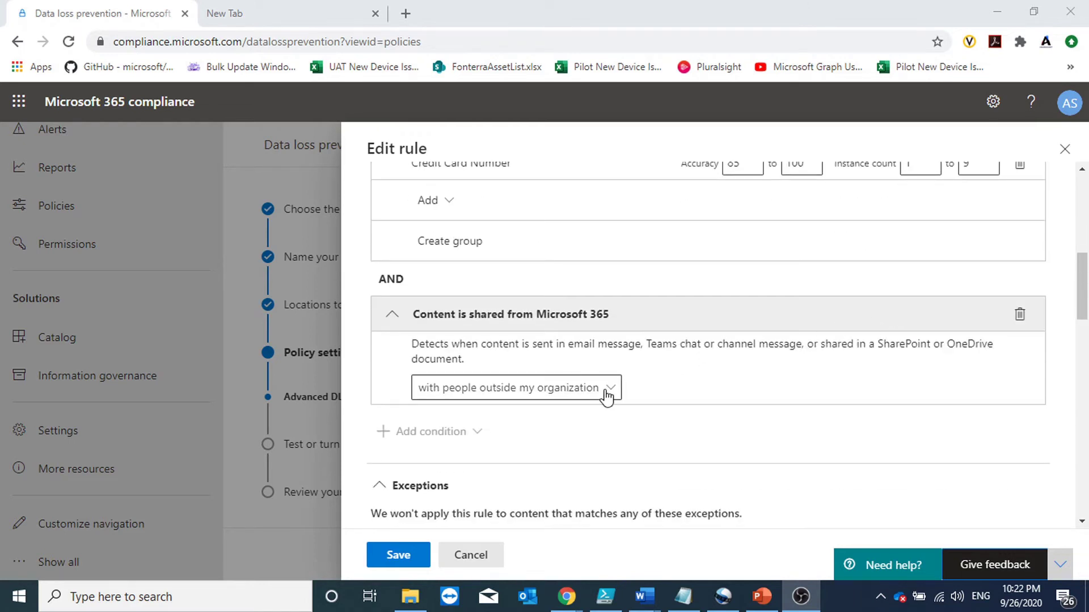
scroll(757, 366, "up", 5)
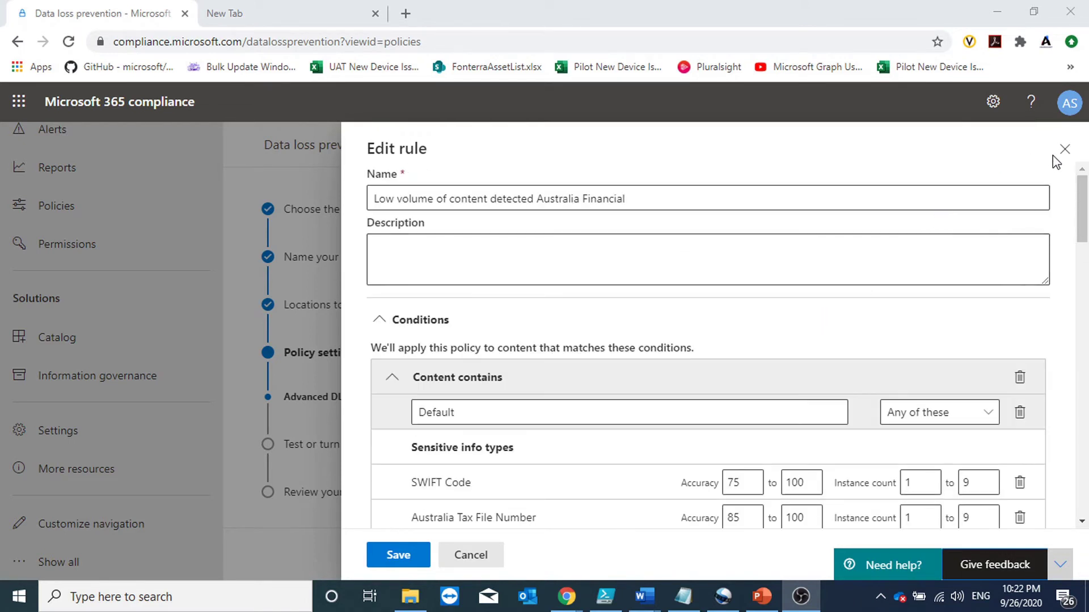
Step: Close the low-volume rule editor without changes after reviewing its conditions
left_click(1064, 151)
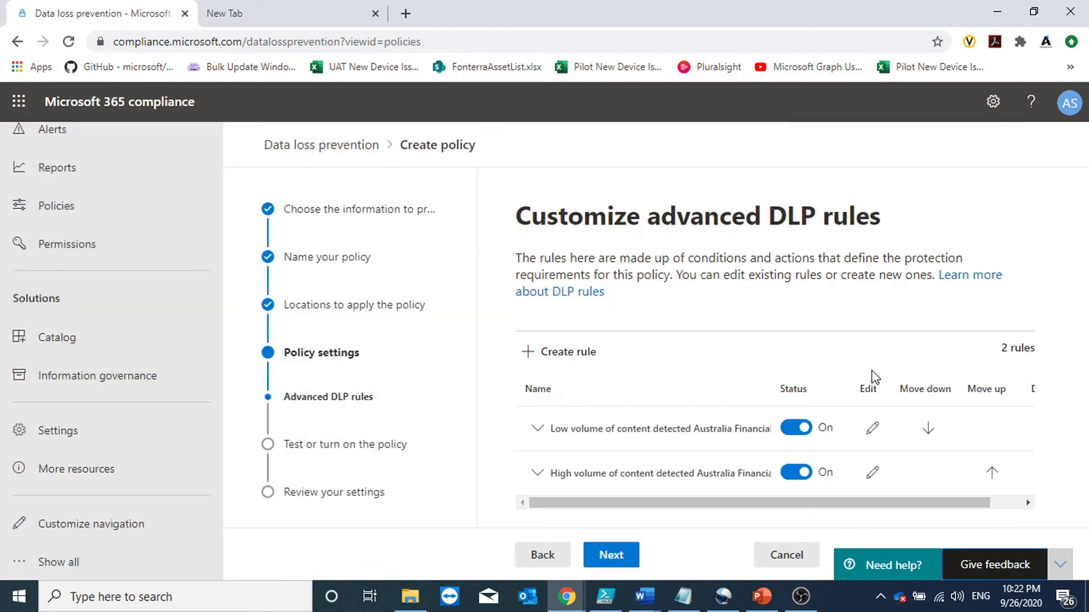
left_click(873, 475)
scroll(821, 367, "down", 3)
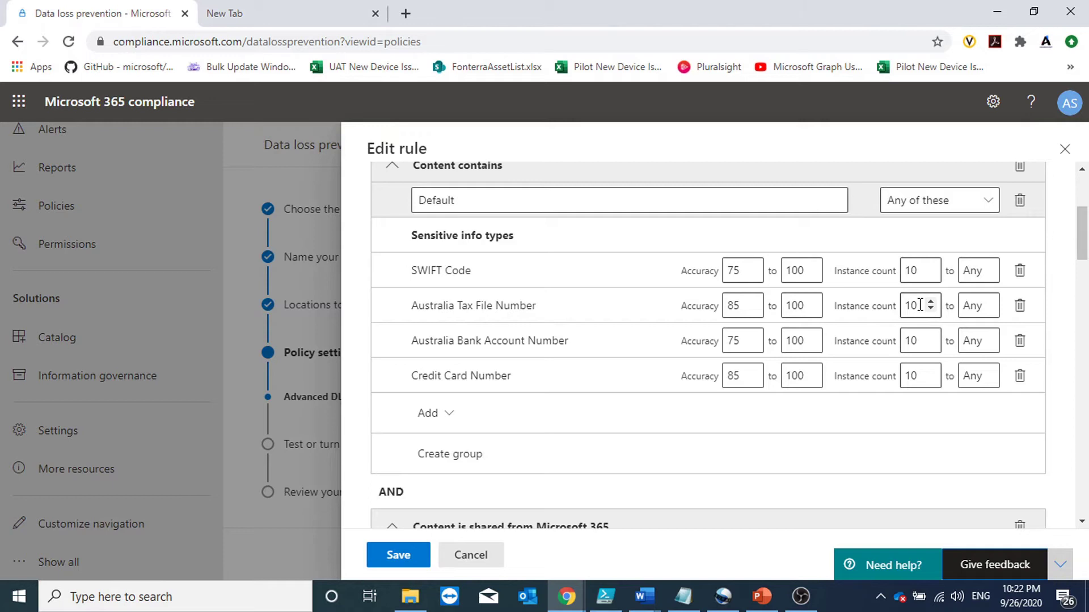
scroll(757, 324, "down", 3)
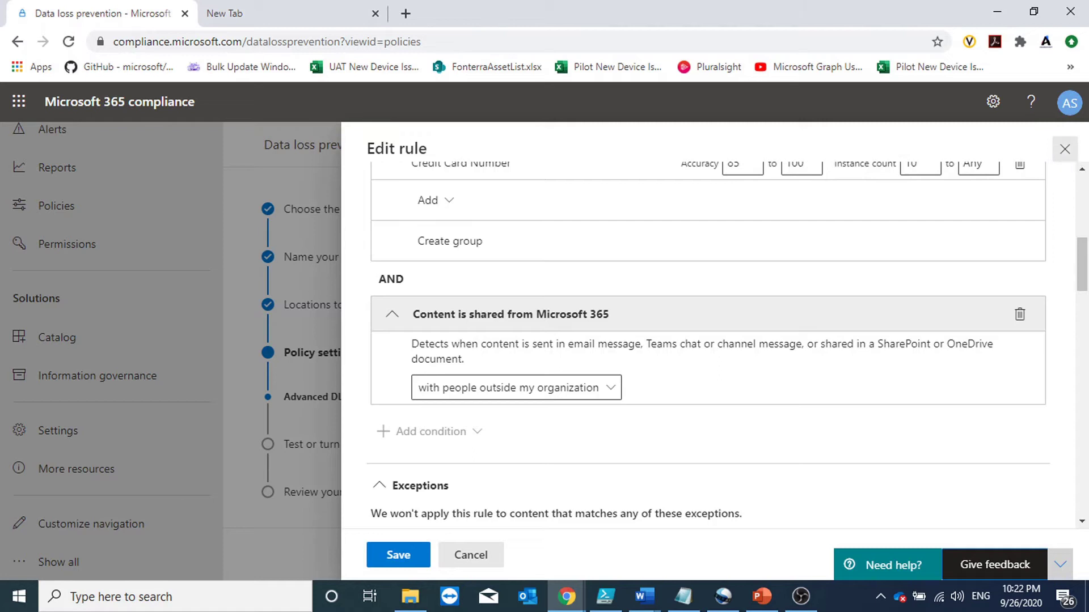
left_click(1064, 150)
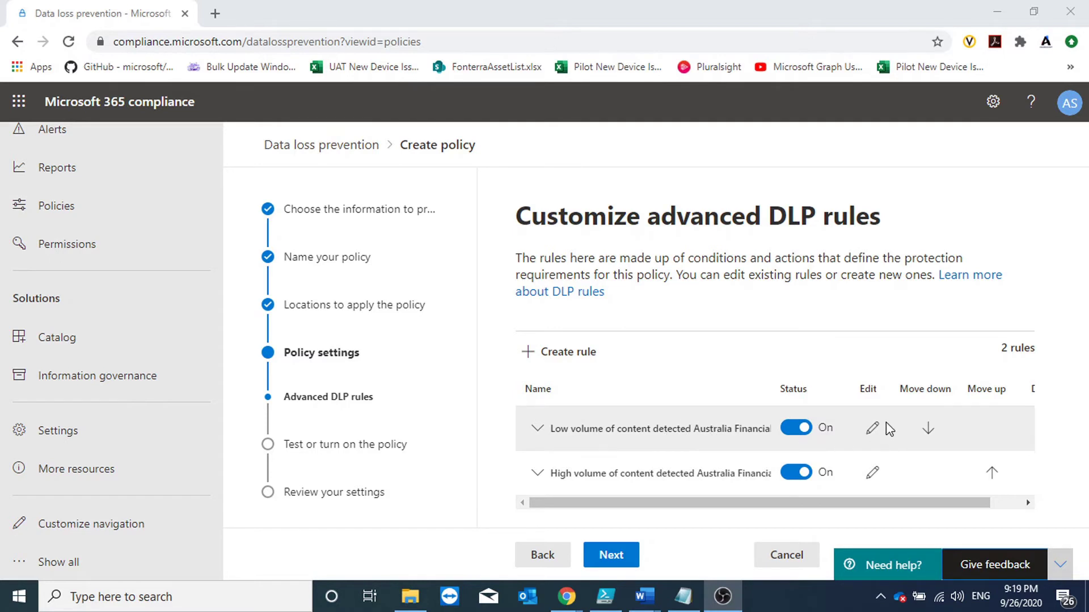
left_click(874, 429)
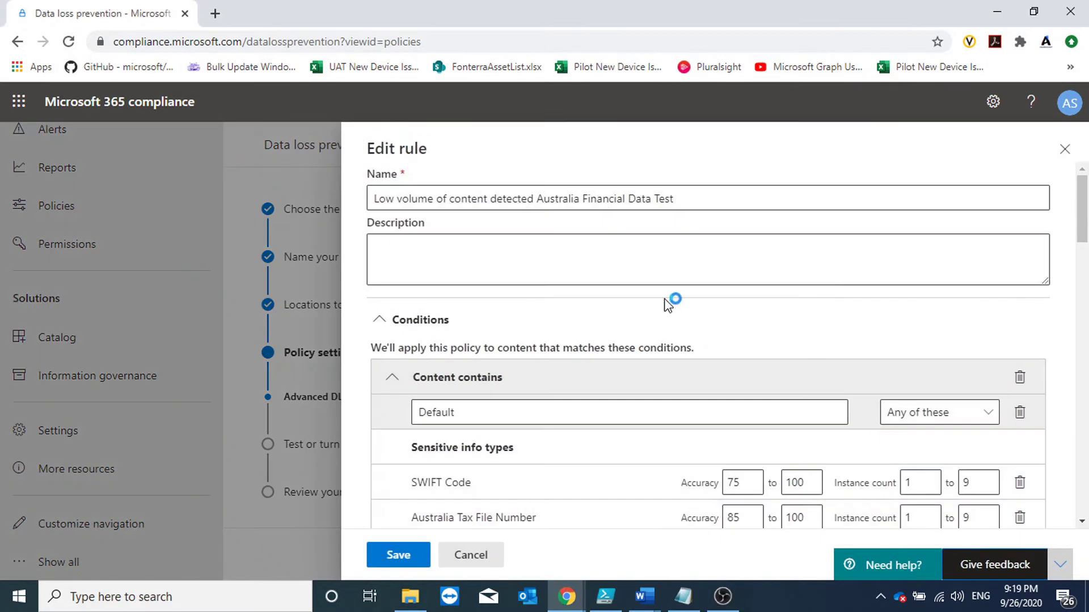
scroll(647, 304, "down", 3)
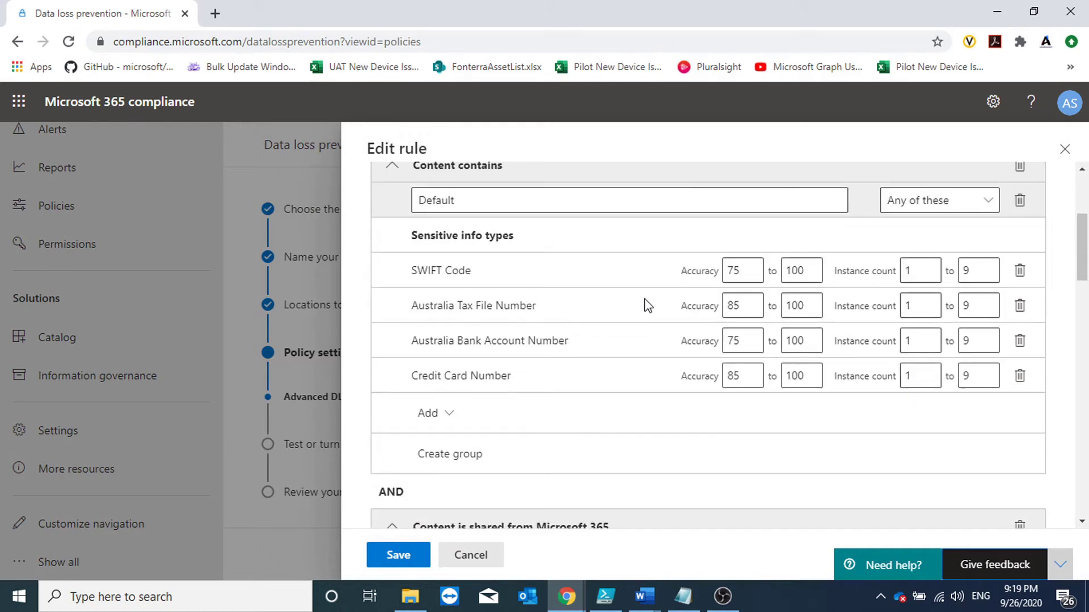
scroll(644, 304, "down", 3)
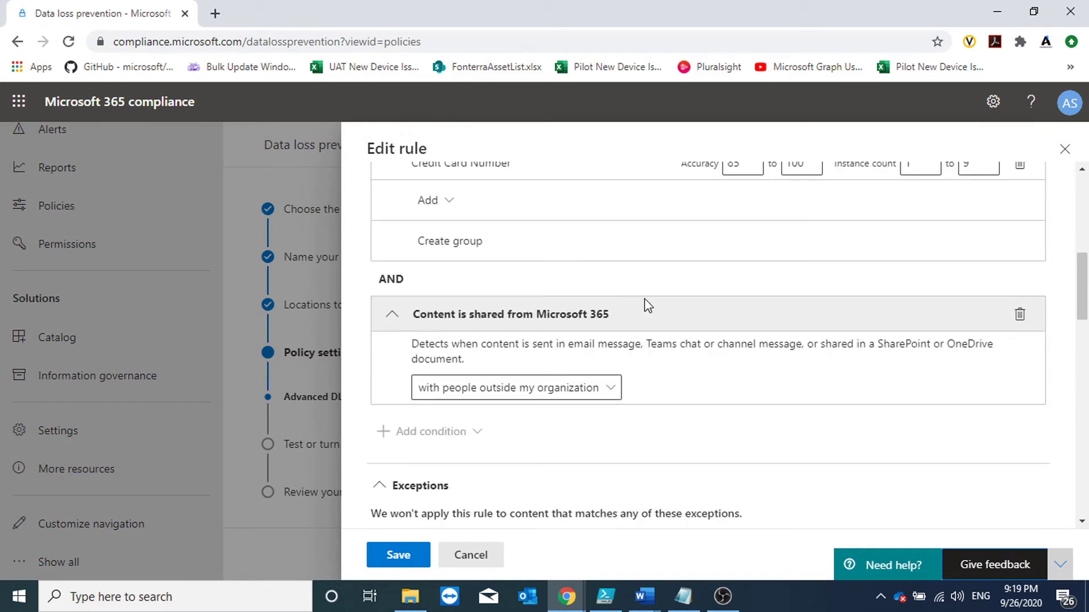
scroll(644, 304, "up", 3)
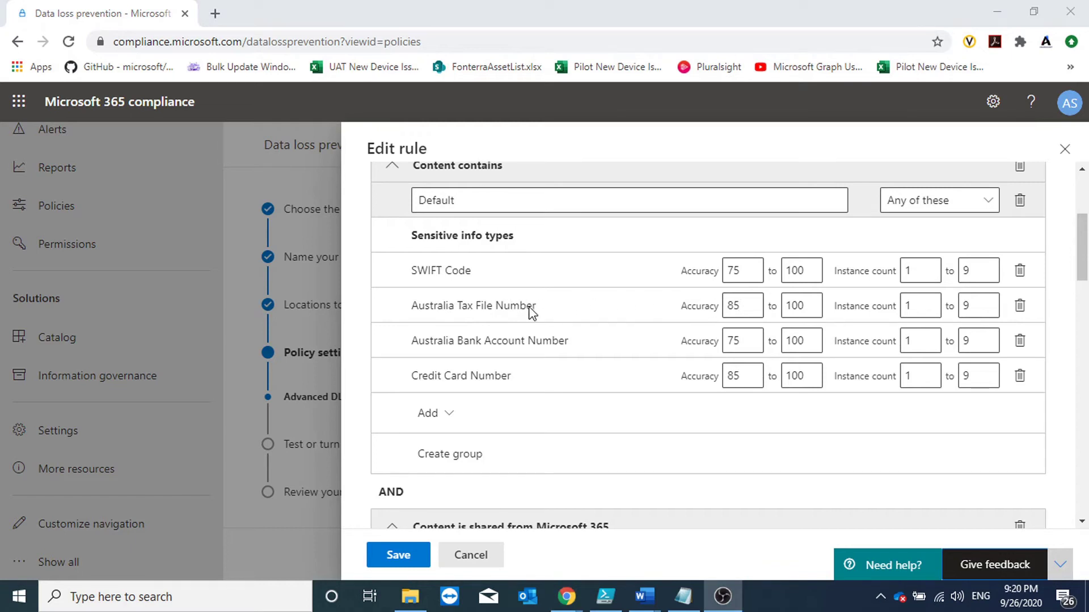
left_click(412, 305)
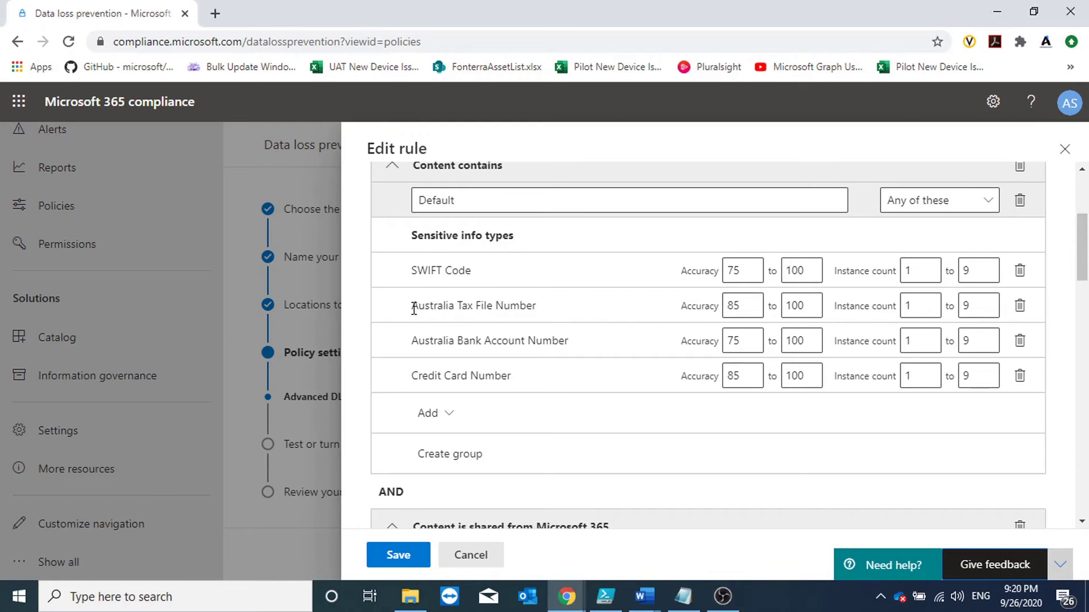
left_click_drag(458, 307, 898, 306)
left_click(458, 309)
left_click_drag(412, 308, 521, 308)
left_click_drag(548, 311, 418, 309)
left_click(453, 309)
scroll(923, 311, "down", 5)
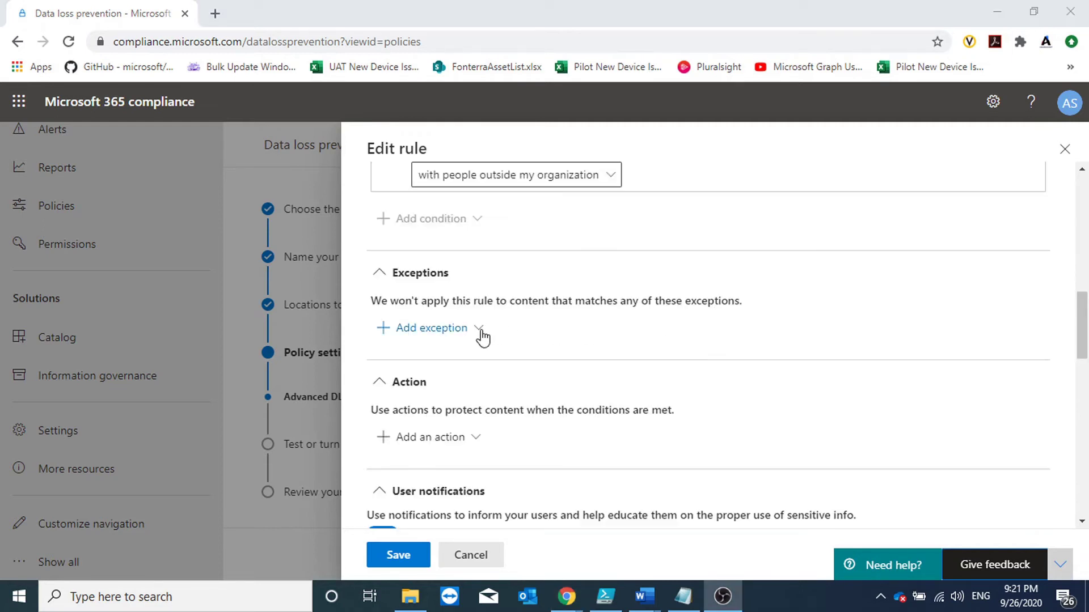
Step: Add an empty 'Except if content contains' exception, closing the sensitive info types list unchanged
left_click(479, 330)
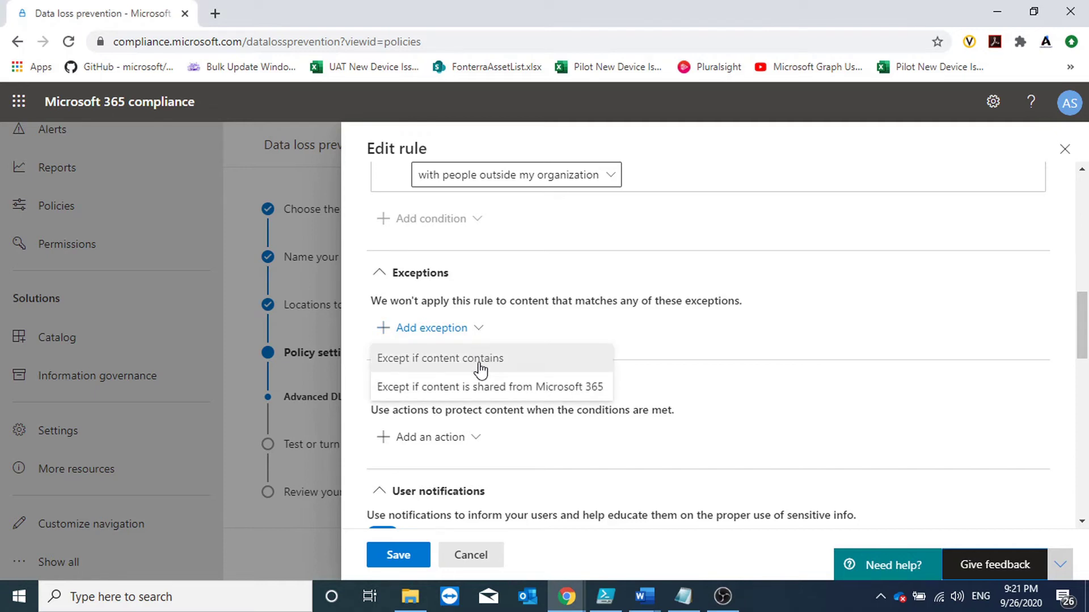
left_click(481, 364)
left_click(450, 405)
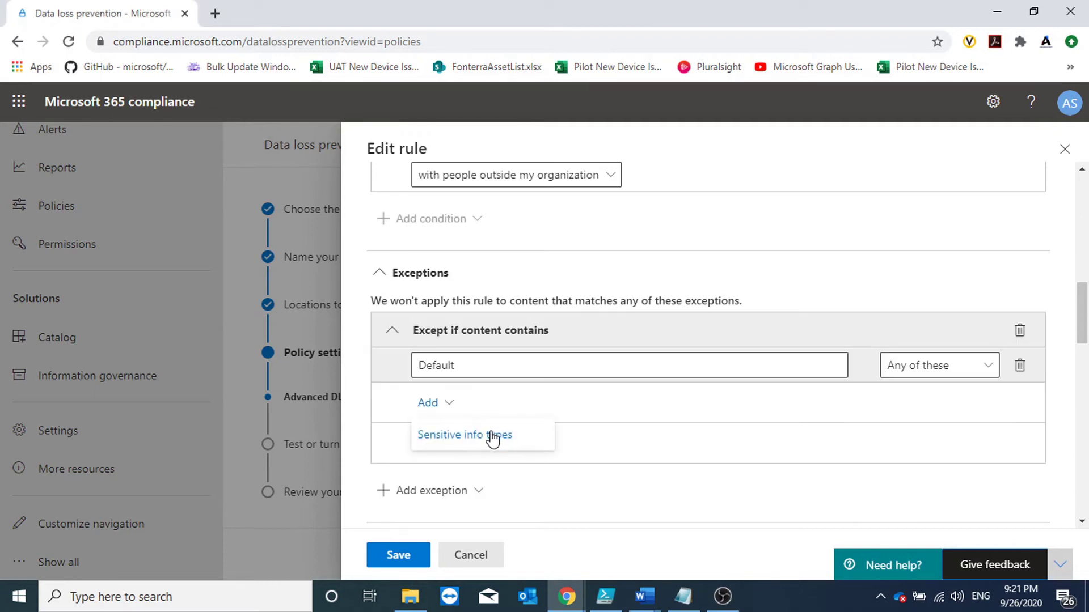
left_click(491, 436)
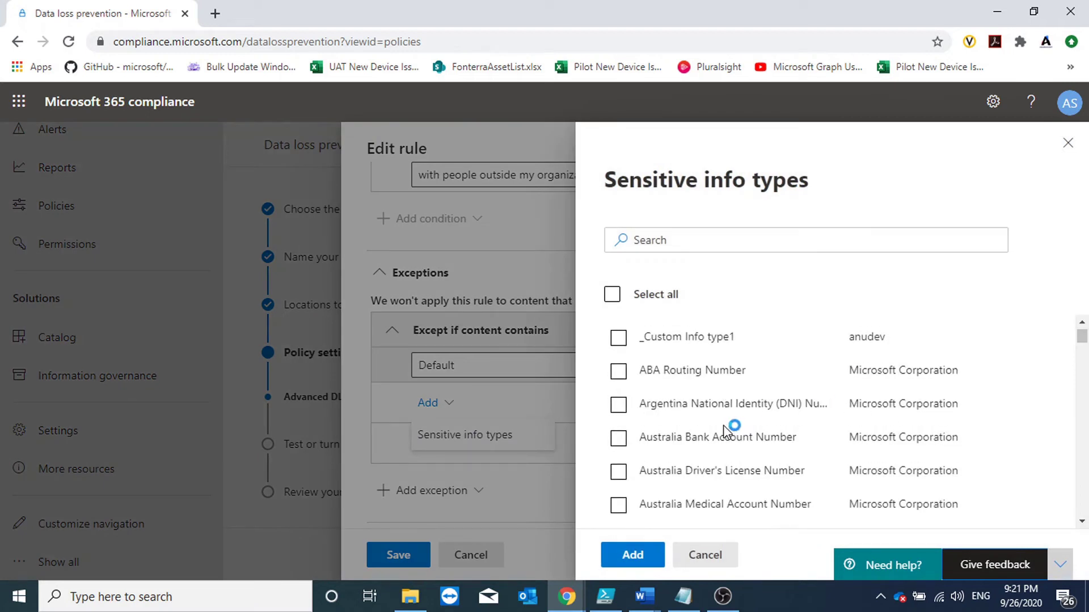
scroll(723, 431, "down", 5)
scroll(710, 473, "down", 2)
scroll(668, 462, "down", 1)
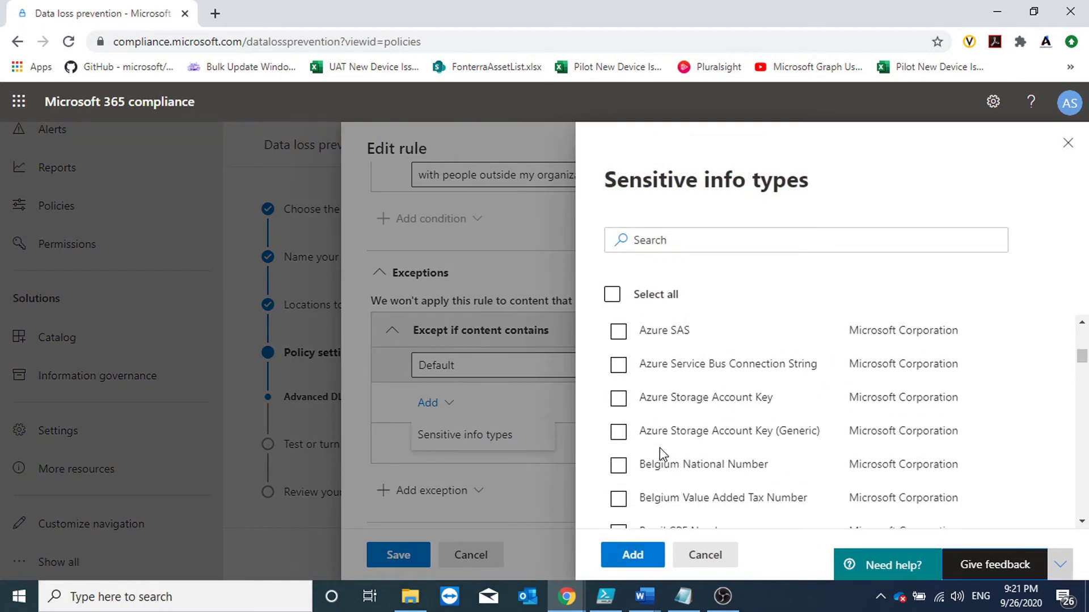
left_click(1068, 143)
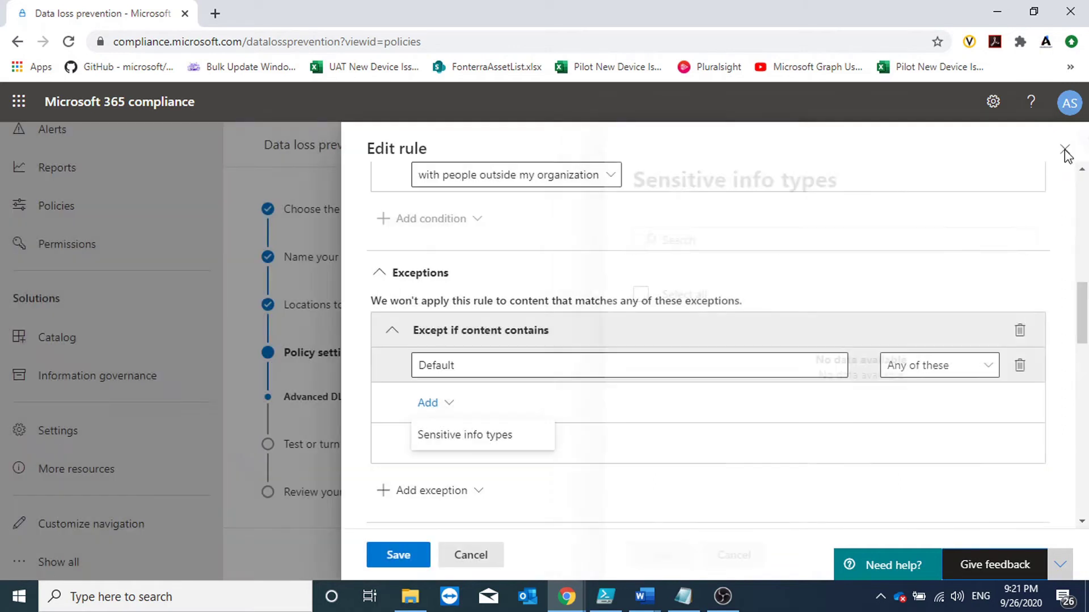
scroll(650, 275, "up", 3)
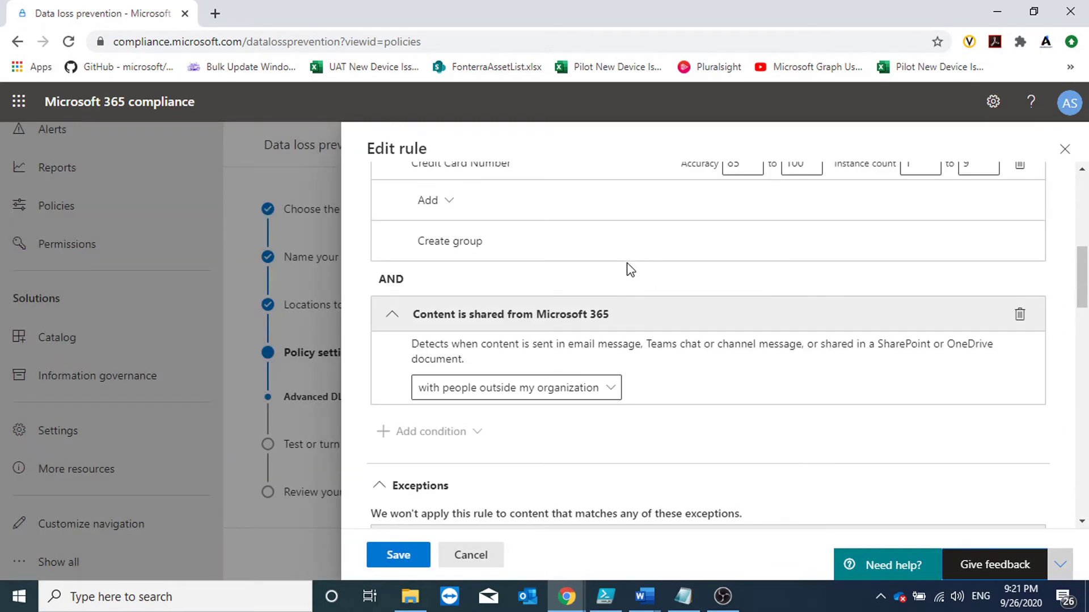
scroll(630, 268, "down", 1)
scroll(621, 278, "down", 5)
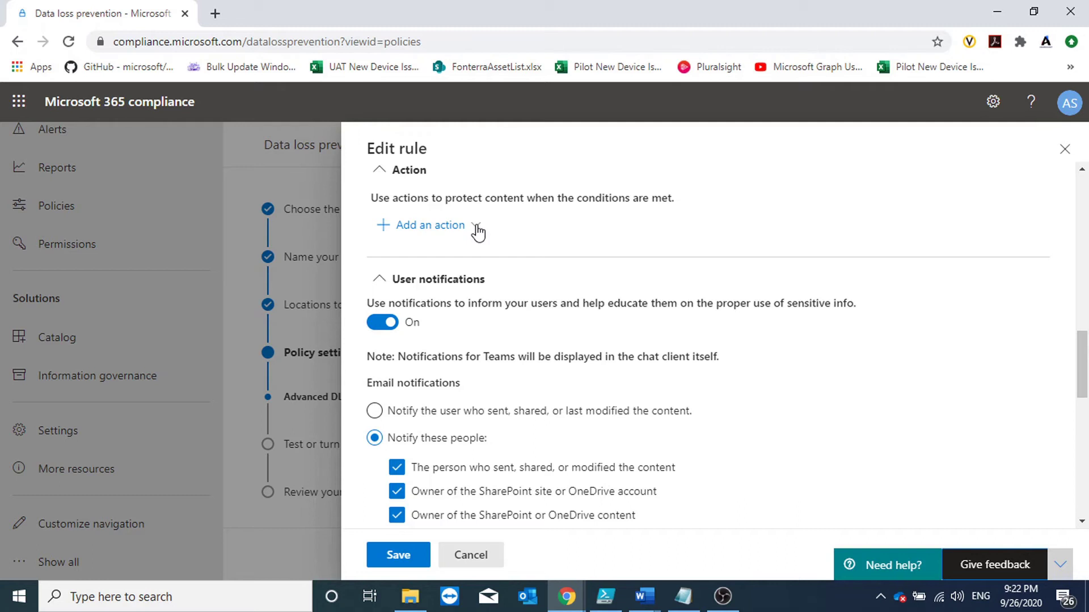
Step: Add the 'Restrict access or encrypt' action, then remove it again
left_click(475, 227)
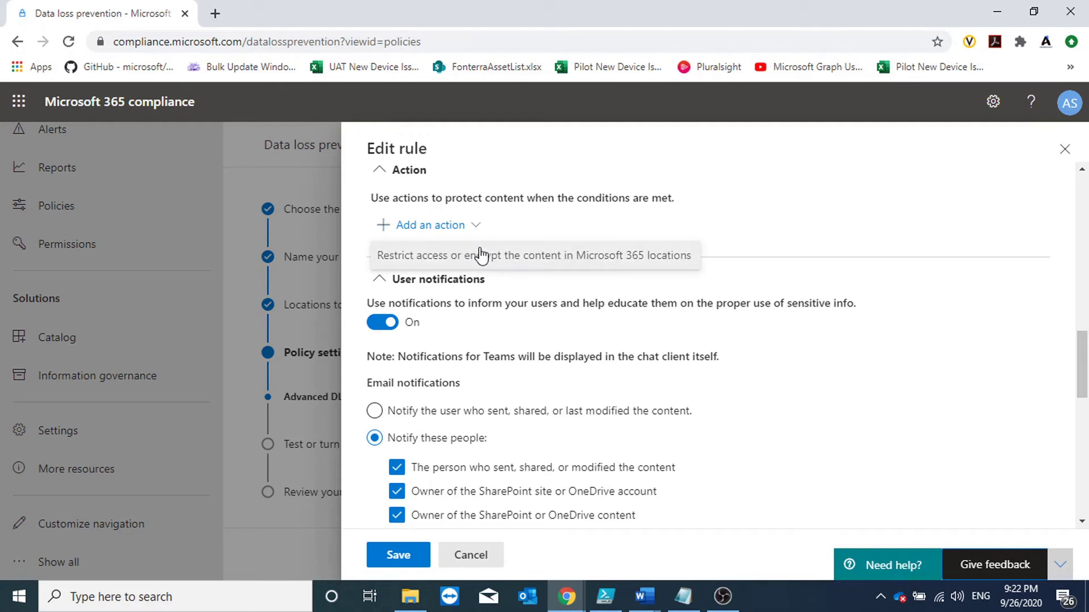
left_click(481, 258)
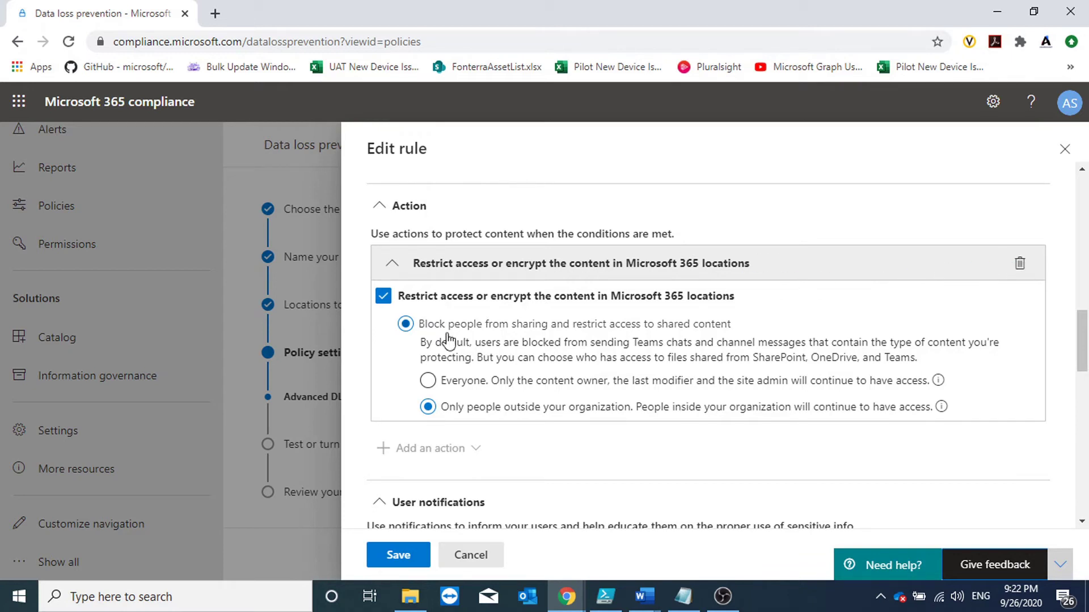
left_click(1020, 265)
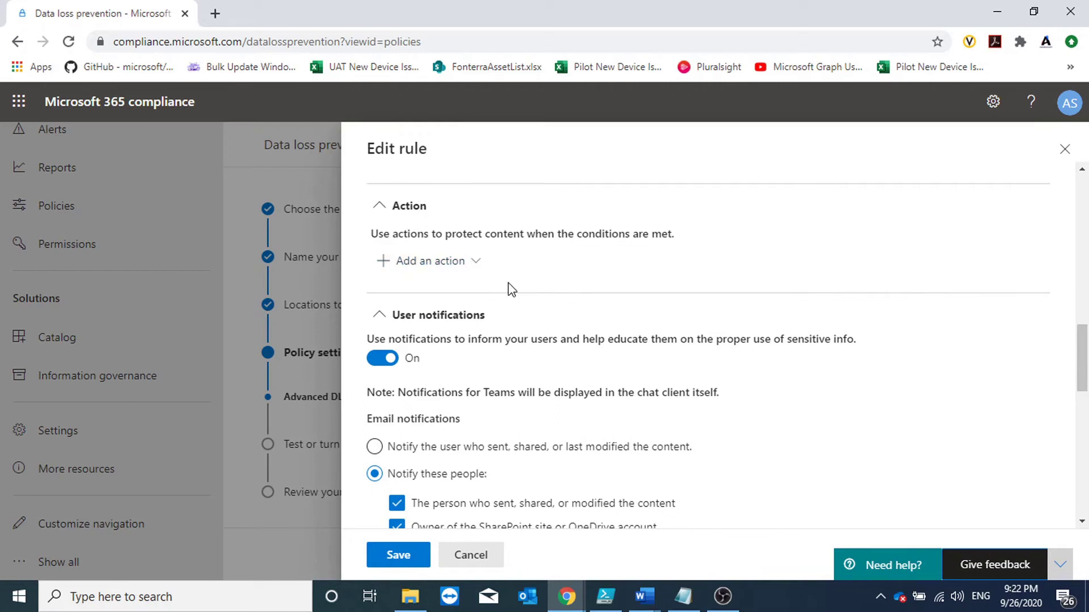
scroll(536, 323, "down", 2)
scroll(434, 264, "up", 2)
scroll(434, 366, "down", 2)
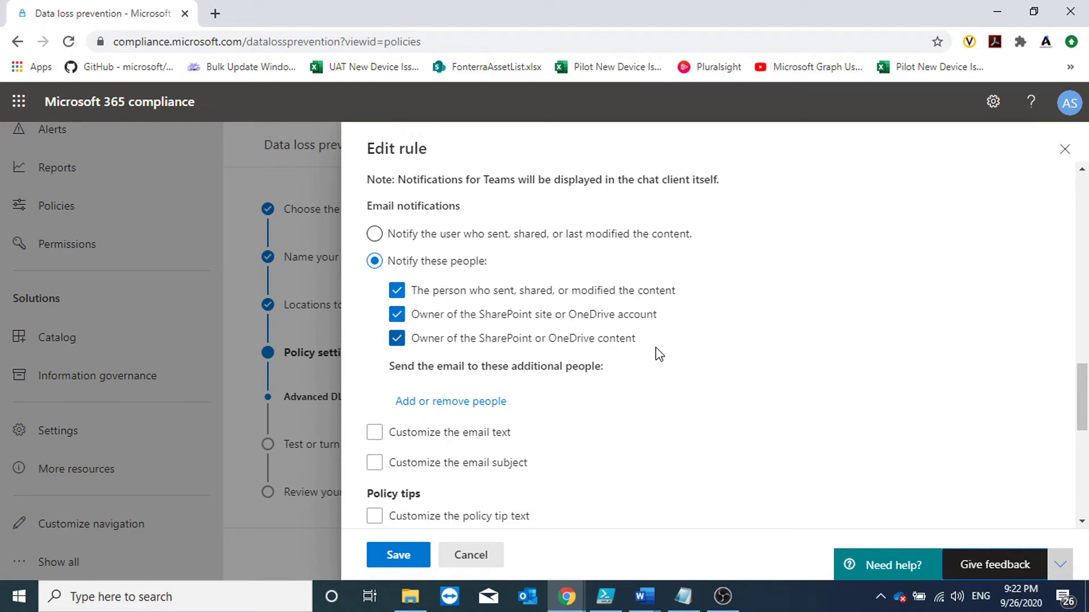
scroll(657, 354, "down", 3)
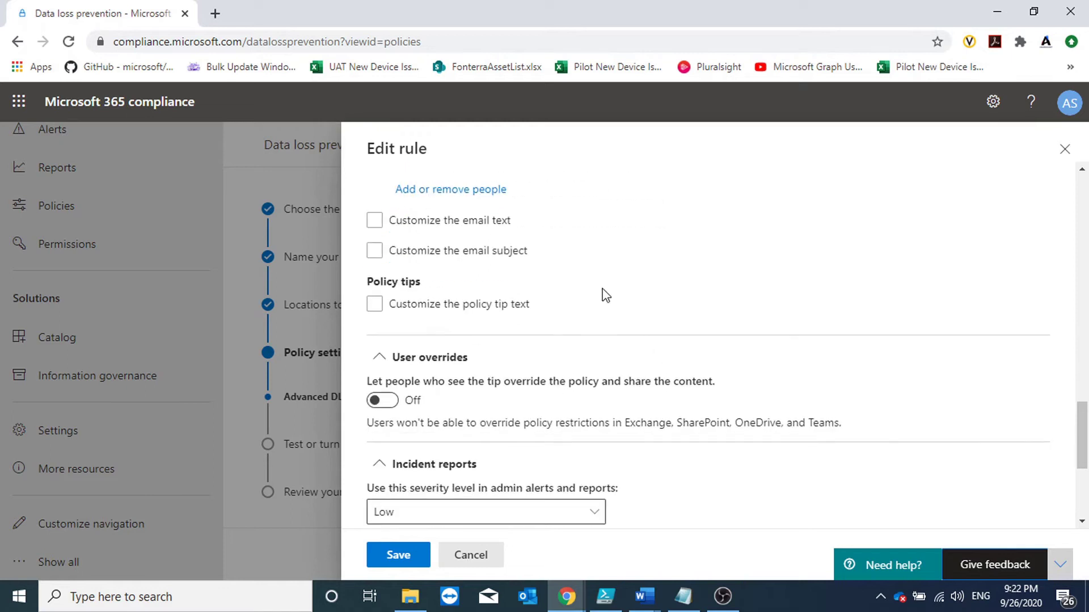
Step: Toggle custom email and policy tip text on and back off, then enable user overrides
left_click(495, 223)
left_click(482, 228)
left_click(401, 311)
left_click(533, 311)
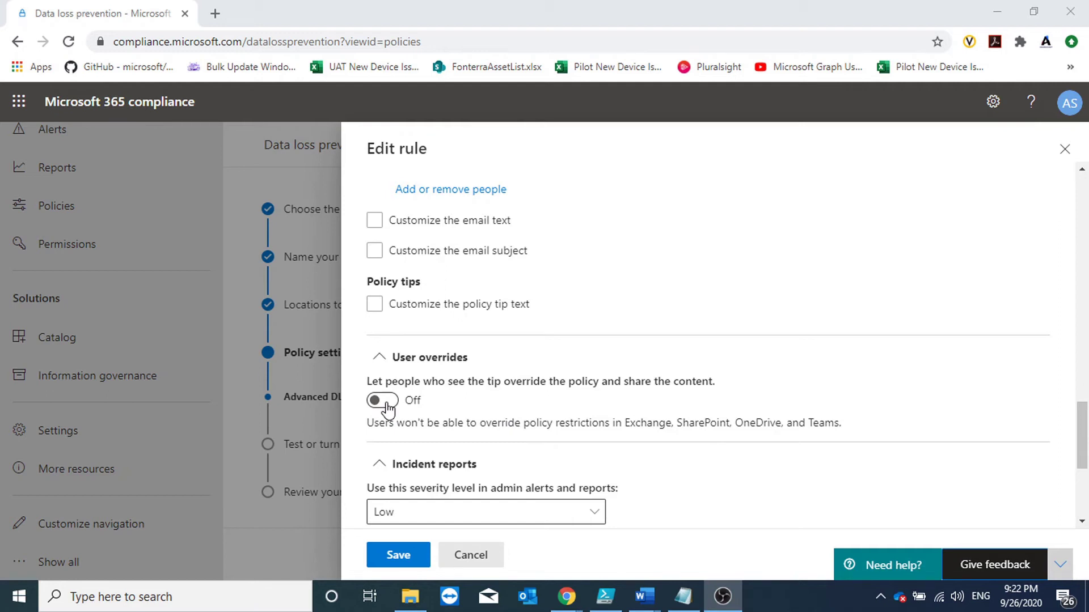
left_click(385, 402)
scroll(621, 335, "down", 2)
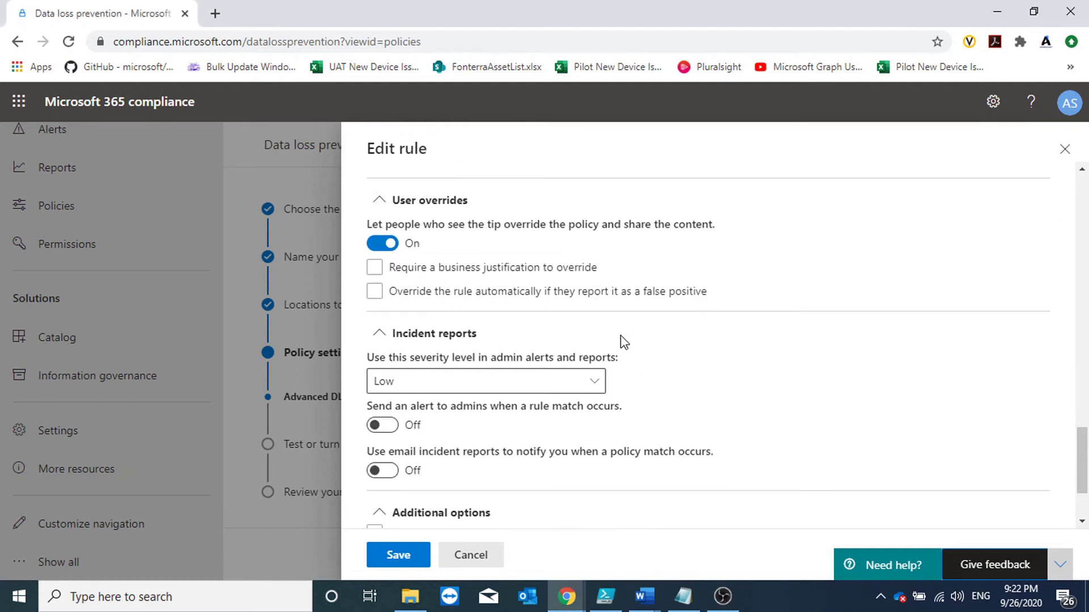
scroll(621, 336, "down", 1)
Step: Check the business-justification and false-positive override options and keep severity at Low
left_click(375, 212)
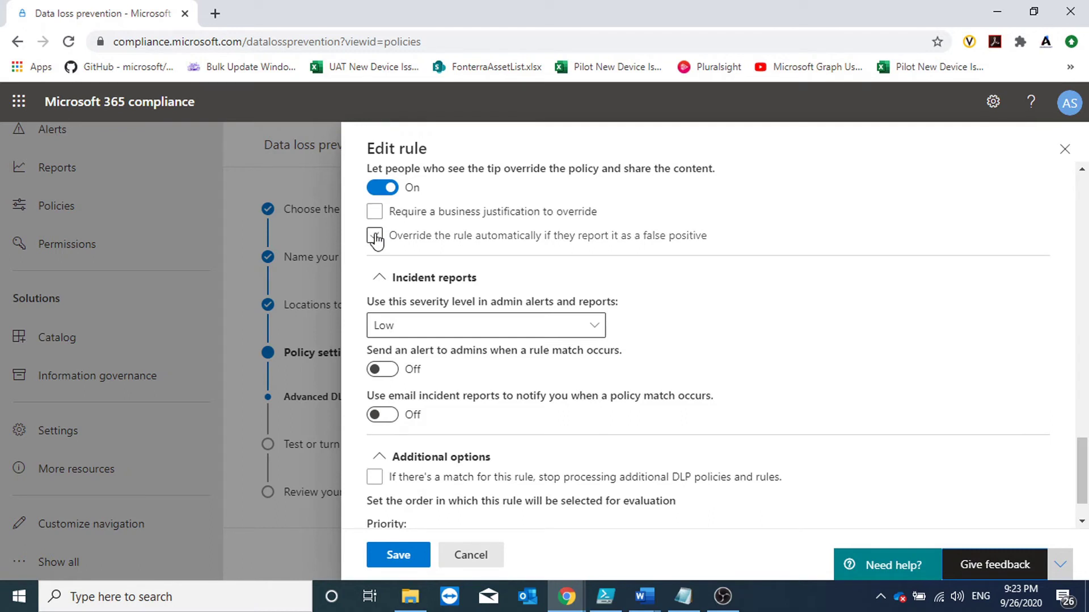
left_click(375, 237)
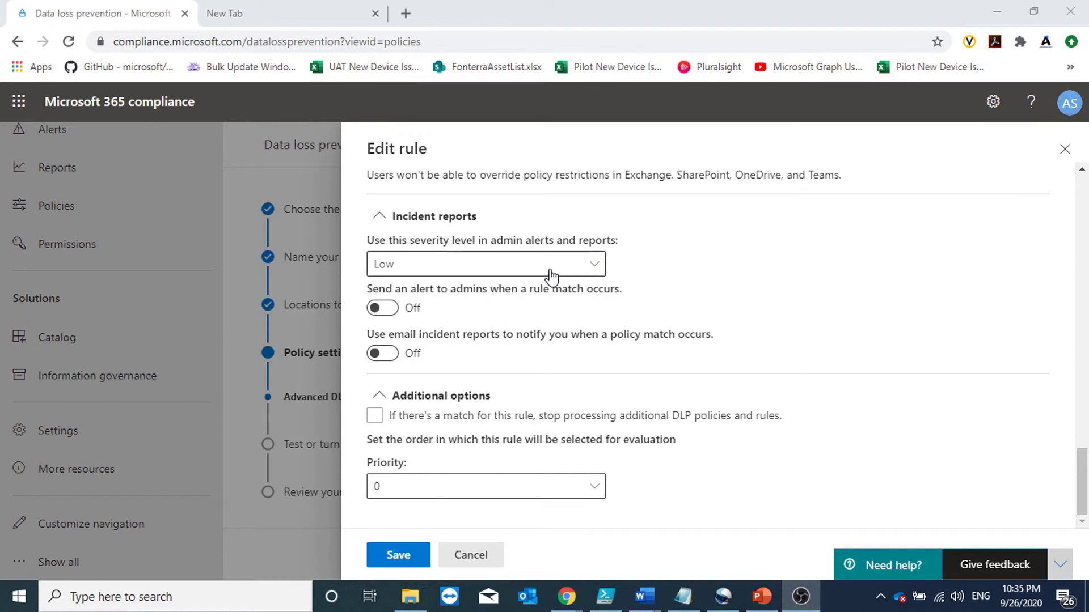
left_click(434, 270)
left_click(451, 293)
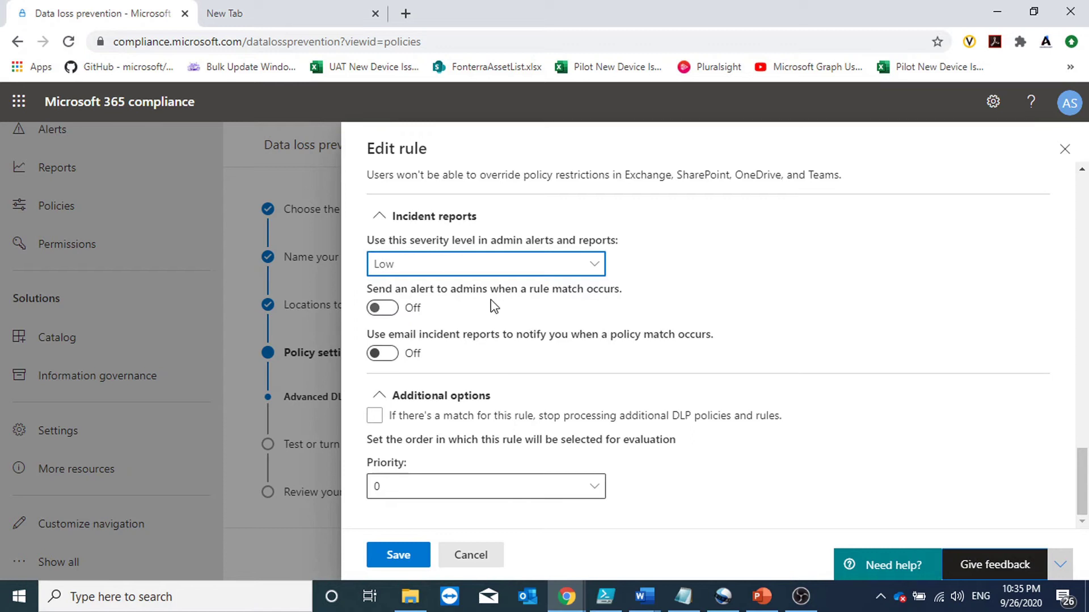
Step: Turn on admin alerts for rule matches and email incident reports
left_click(387, 310)
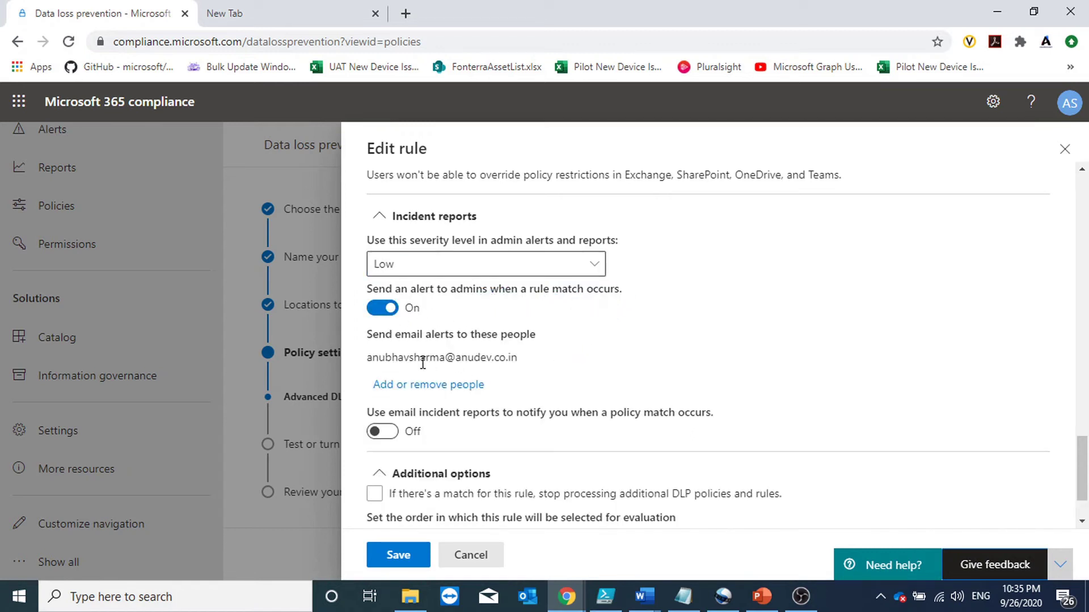
left_click_drag(379, 358, 519, 358)
left_click(514, 361)
left_click(379, 431)
scroll(664, 333, "down", 2)
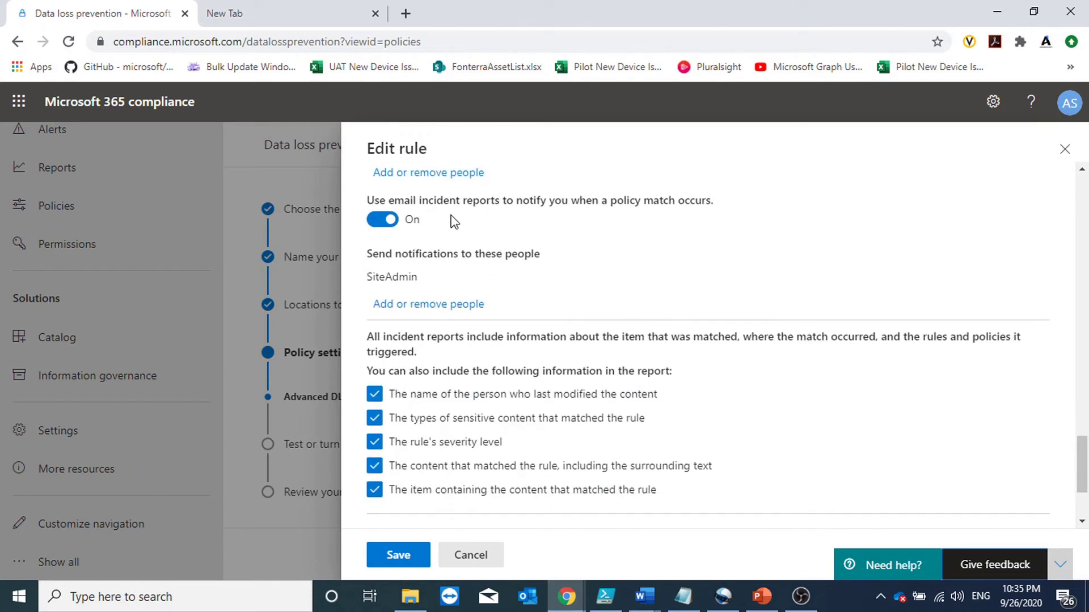
Step: Toggle 'stop processing additional DLP policies and rules' several times, leaving it unchecked
left_click_drag(374, 283, 407, 281)
scroll(486, 302, "down", 2)
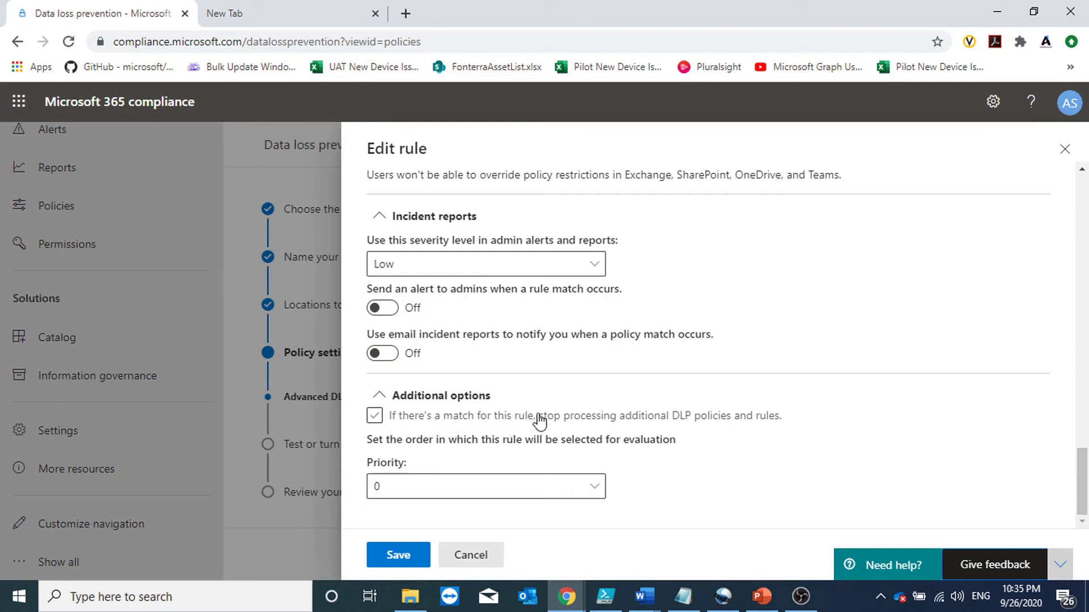
left_click(633, 413)
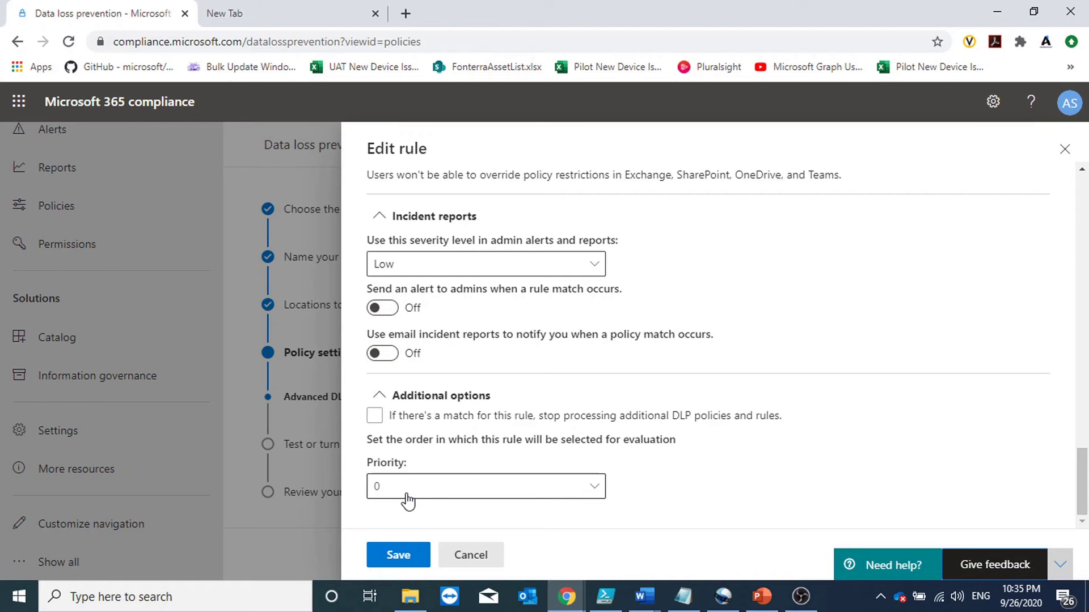
left_click(391, 423)
left_click(390, 423)
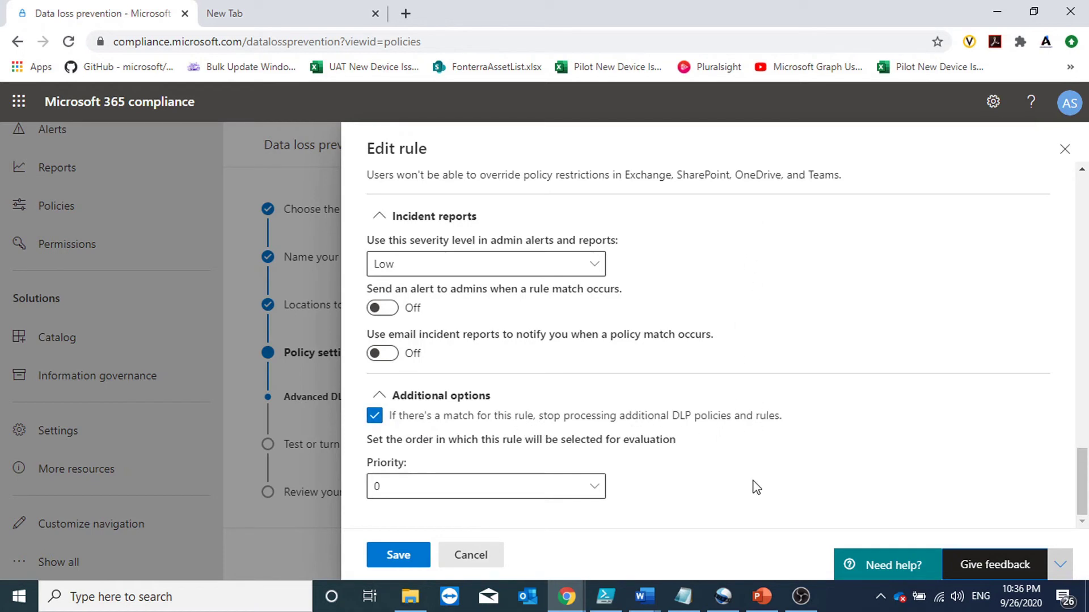
left_click(595, 417)
Step: Close the current rule editor, then review the High volume rule and cancel without saving
left_click(1063, 154)
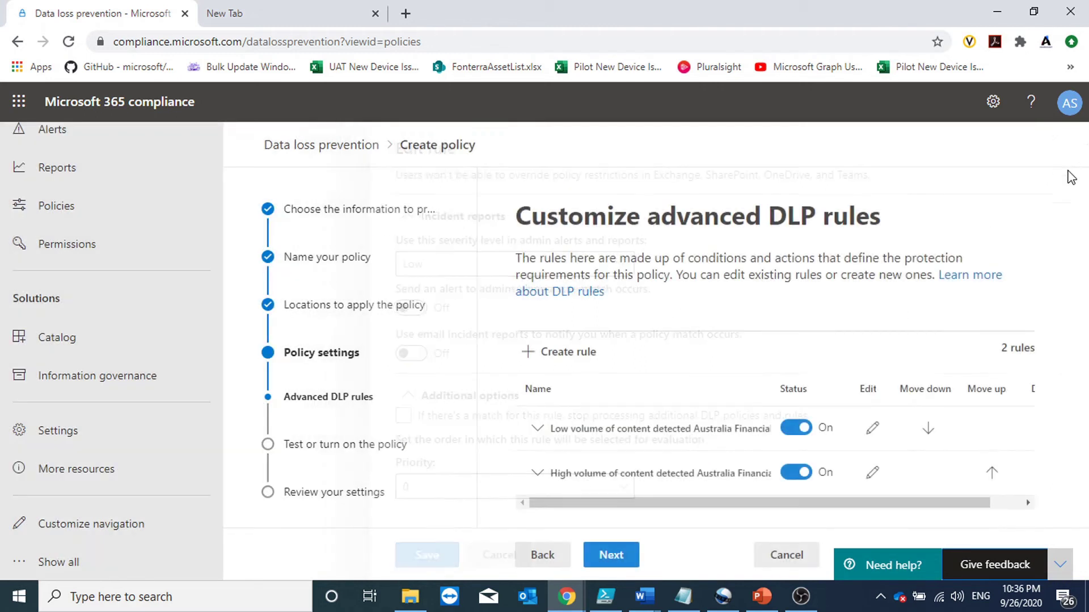
left_click(874, 474)
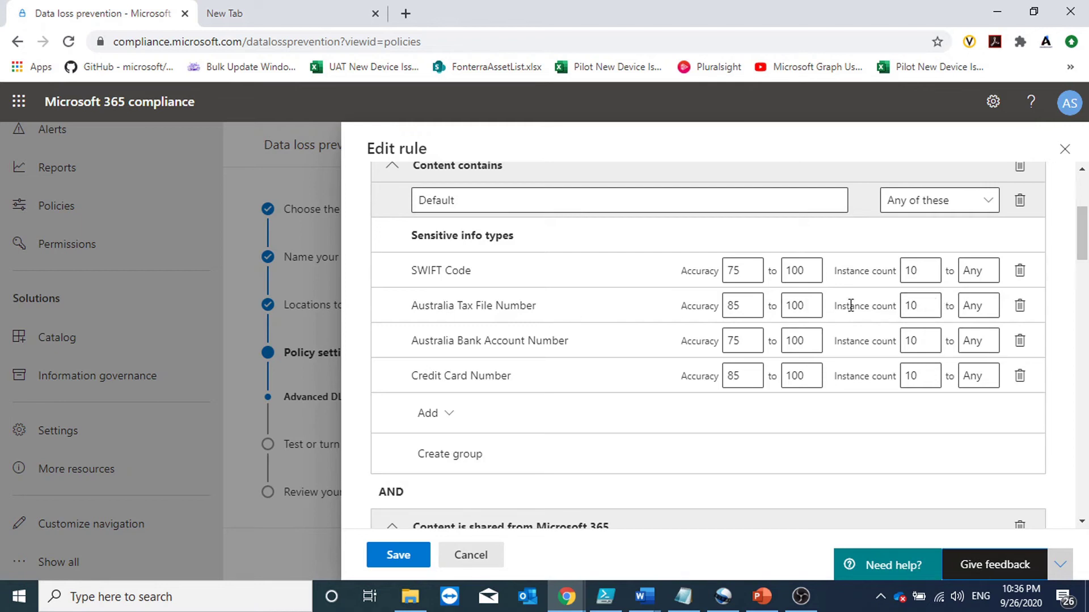
scroll(782, 310, "down", 3)
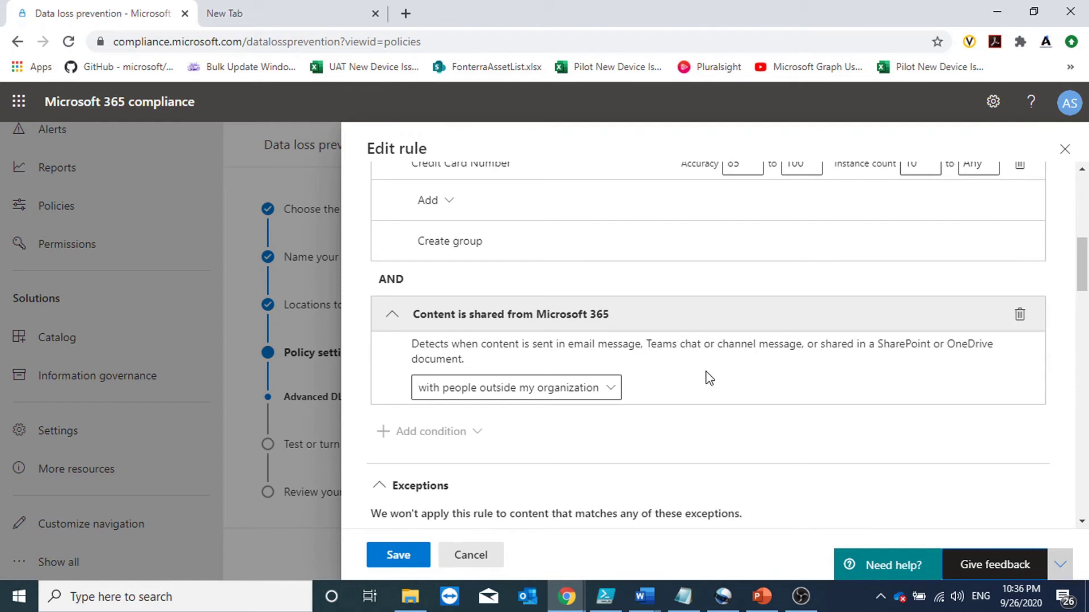
scroll(708, 378, "down", 3)
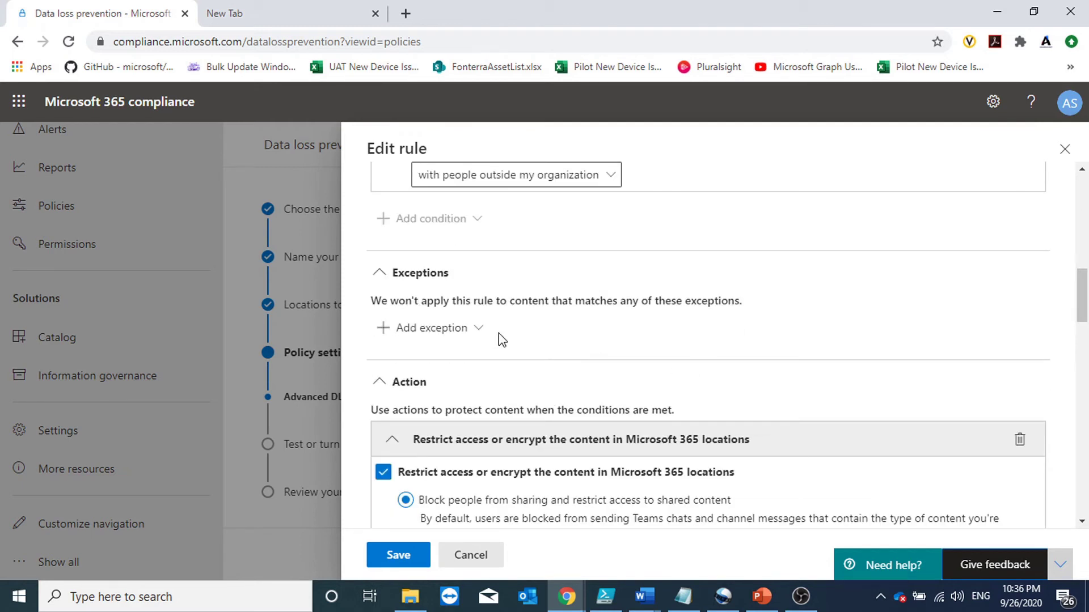
scroll(499, 333, "down", 3)
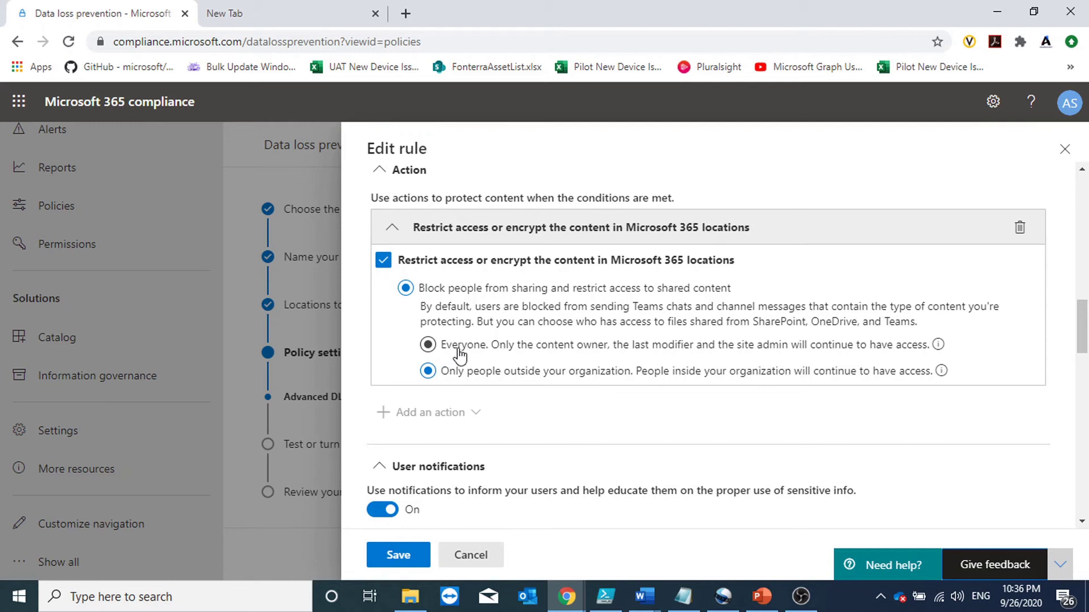
scroll(460, 356, "down", 3)
scroll(459, 327, "down", 3)
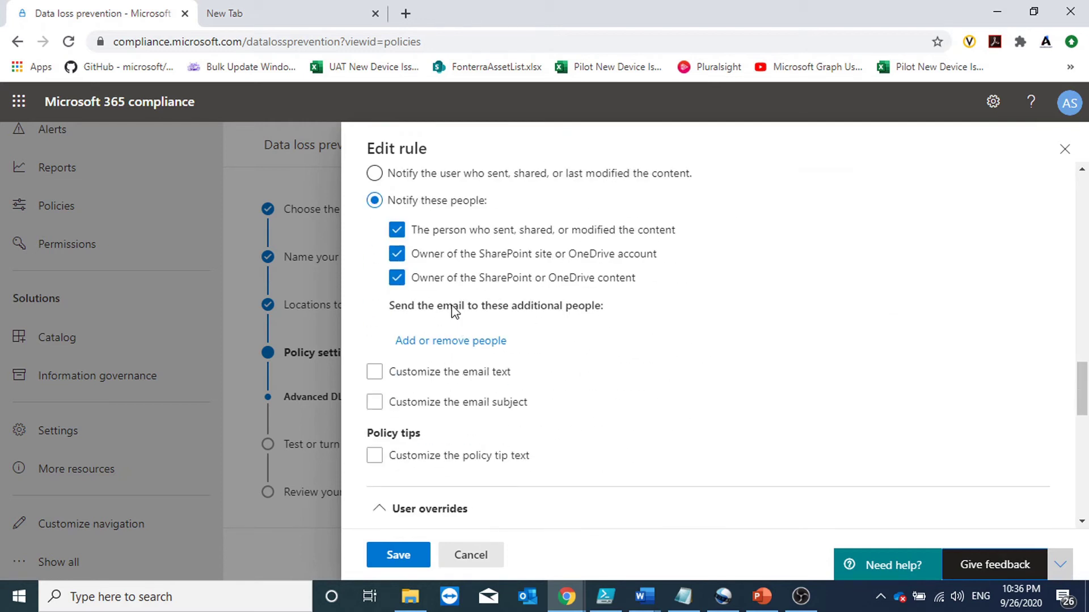
scroll(446, 281, "up", 3)
scroll(455, 337, "down", 3)
scroll(527, 454, "down", 3)
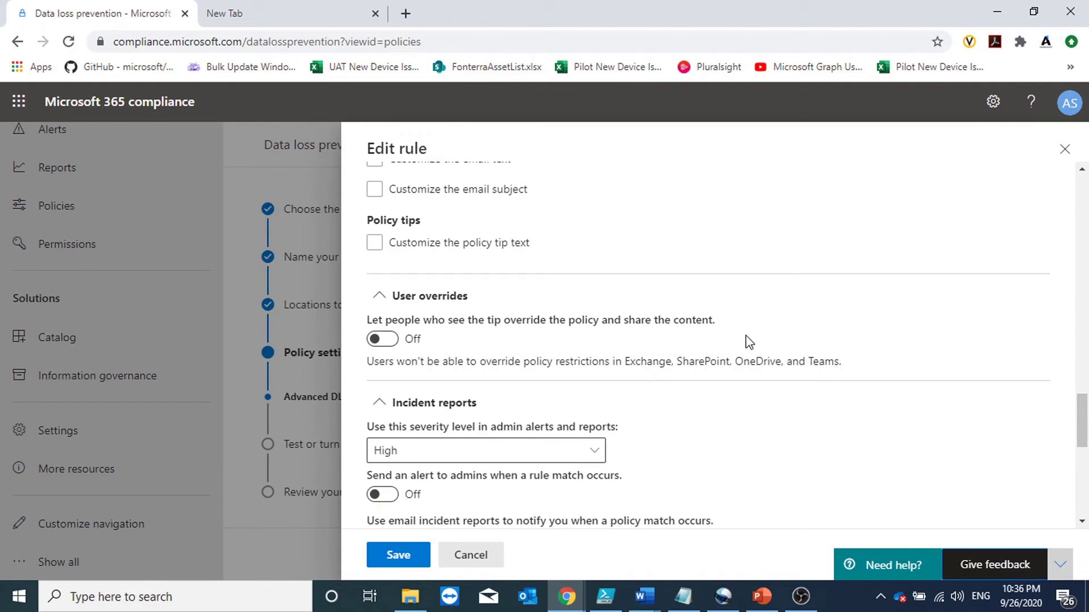
scroll(749, 340, "down", 3)
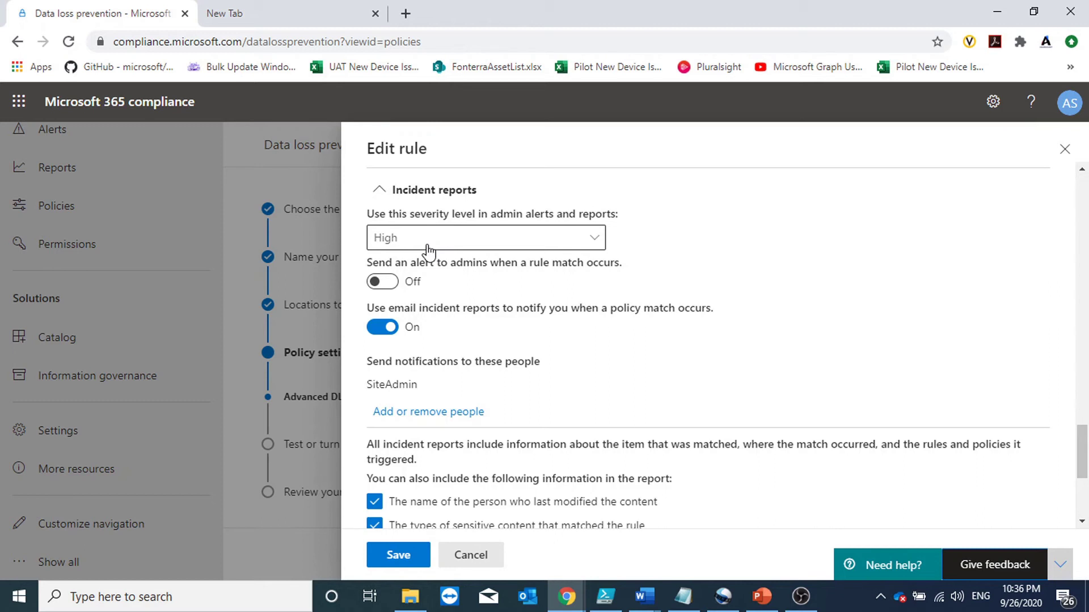
scroll(449, 355, "down", 3)
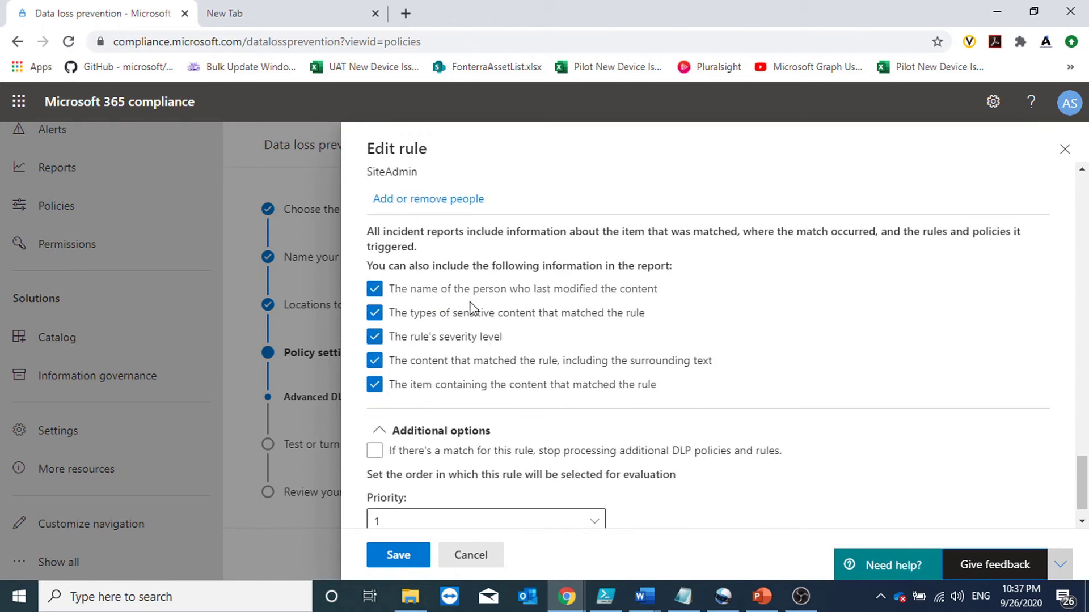
scroll(473, 311, "down", 1)
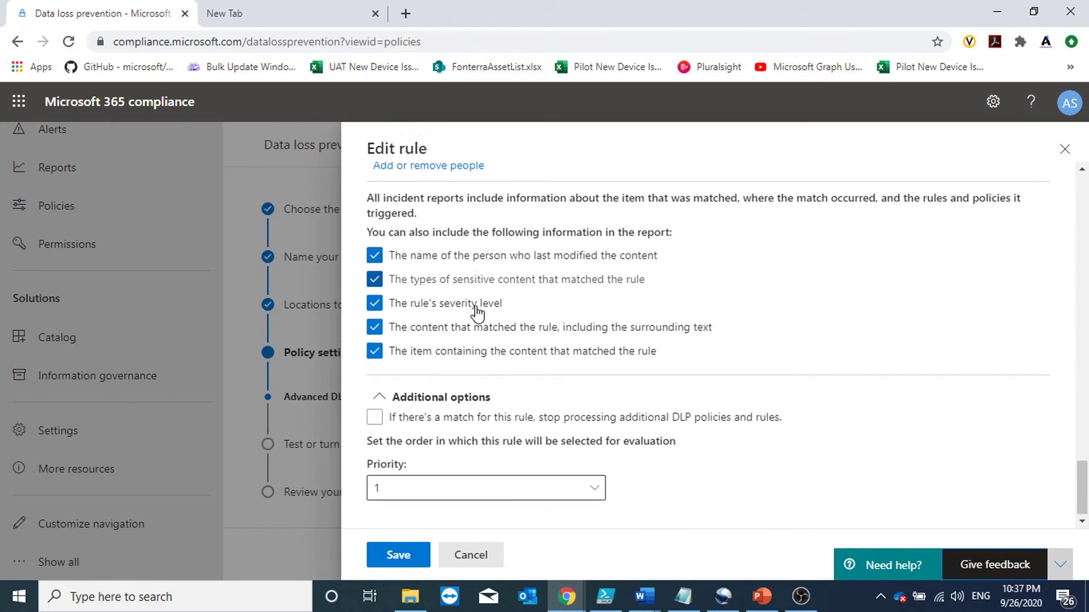
left_click(477, 557)
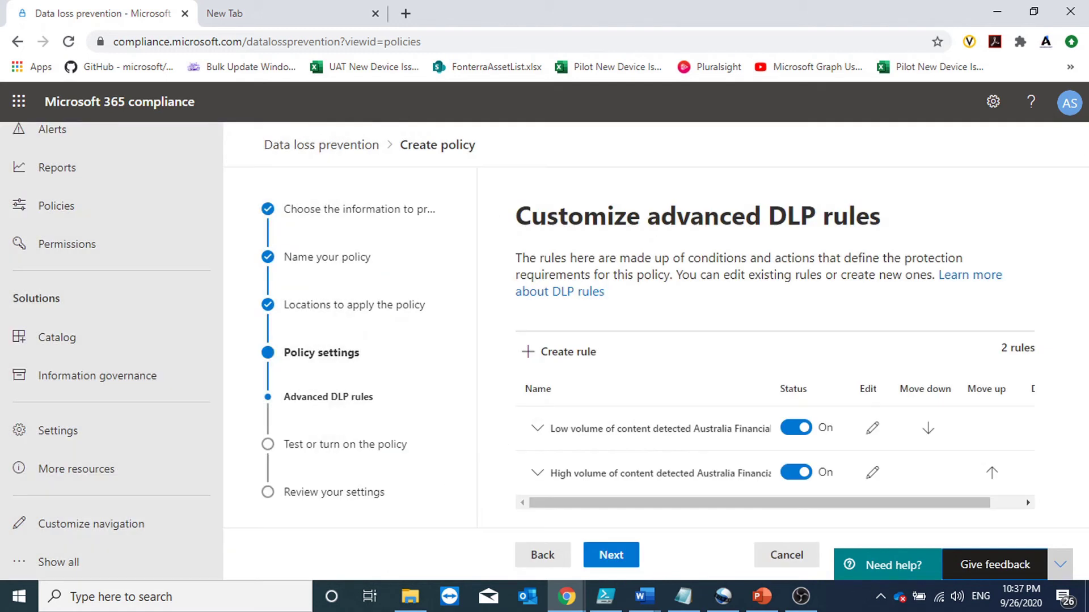
Step: Set Australia Financial Data Test to turn on right away, with test-mode policy tips off, and submit
left_click(603, 562)
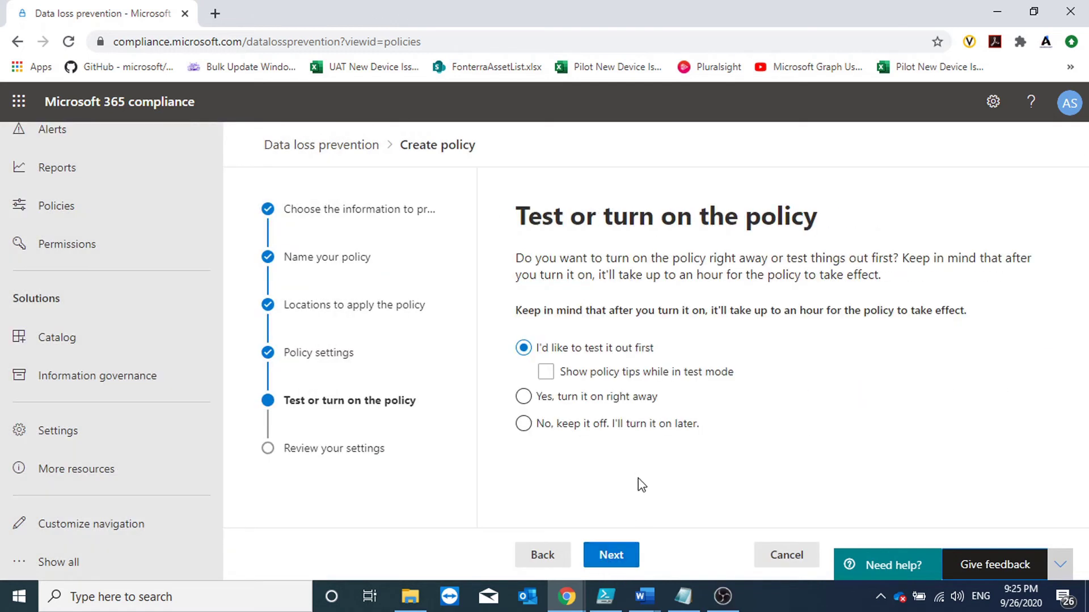
key("alt+Tab")
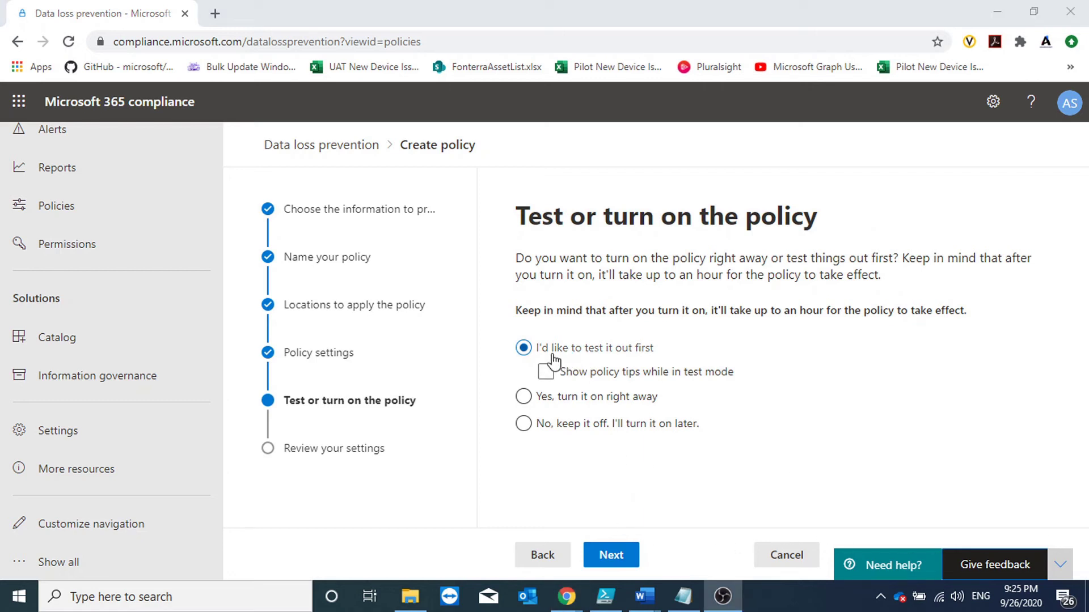
left_click(629, 374)
left_click(729, 375)
left_click(563, 431)
left_click(626, 396)
left_click(618, 556)
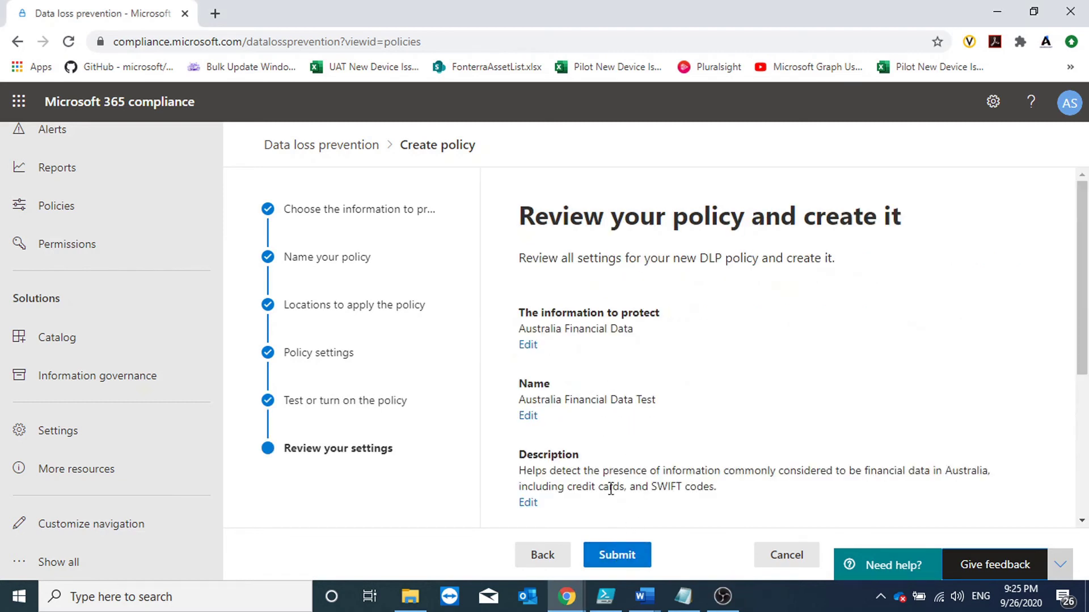
scroll(608, 476, "down", 3)
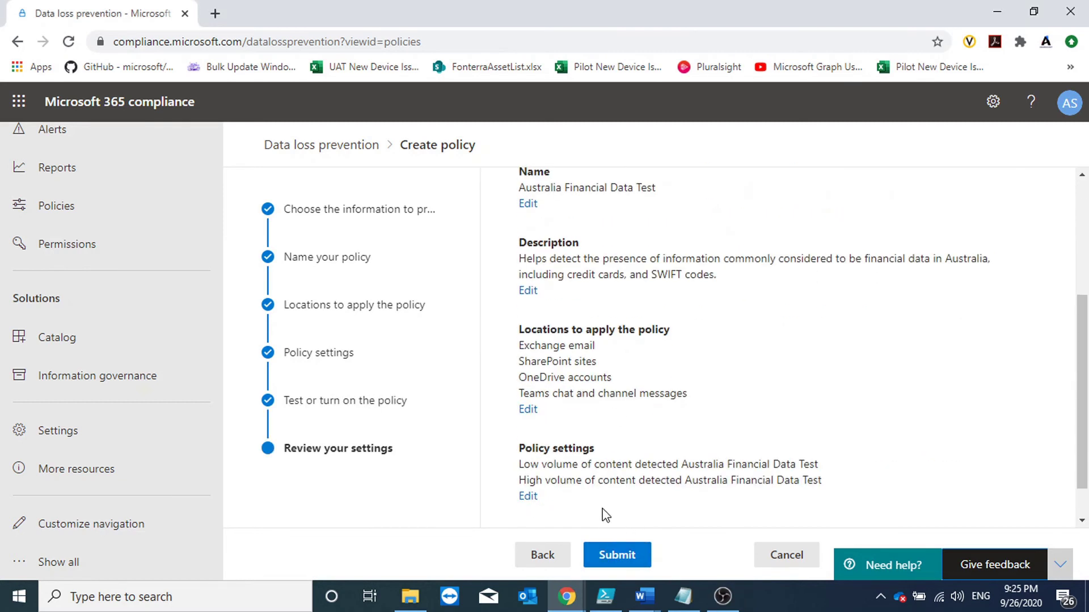
left_click(619, 558)
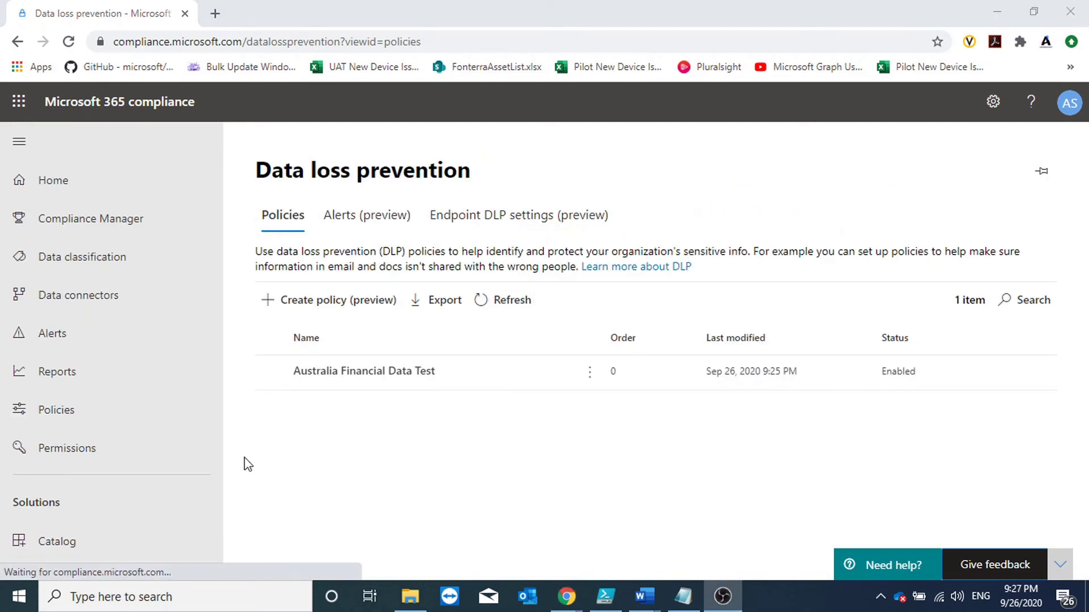
Step: Start a second custom DLP policy and advance its wizard to the advanced rules step
left_click(323, 310)
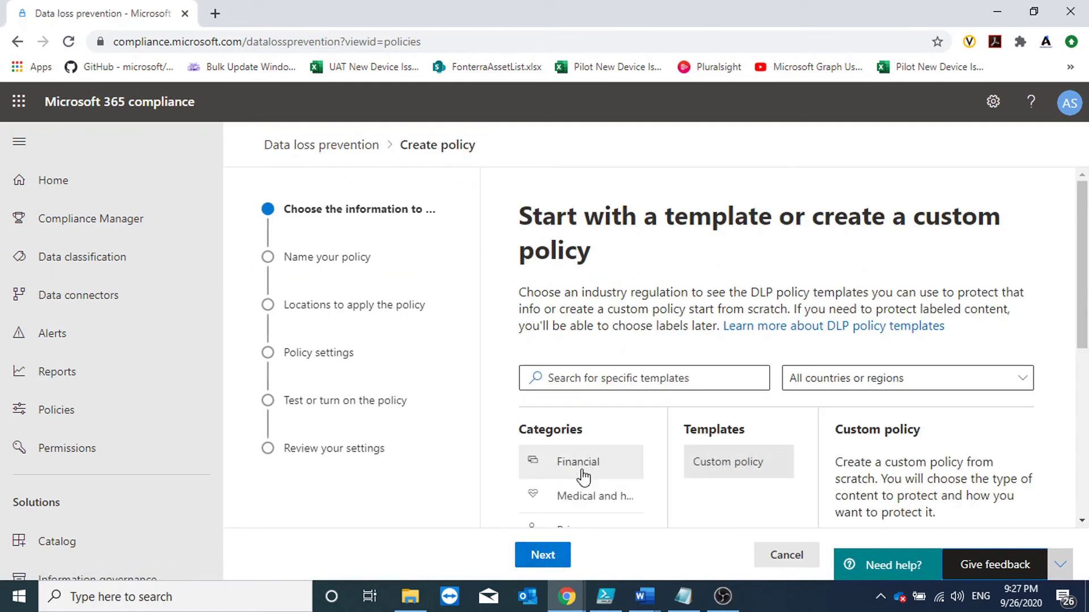
scroll(579, 477, "down", 3)
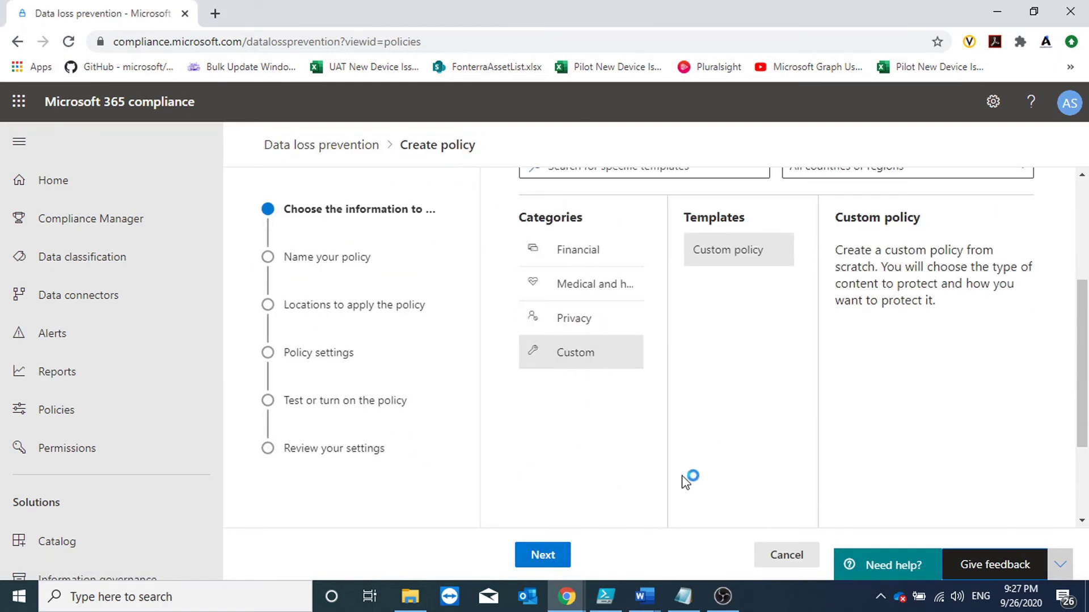
left_click(541, 556)
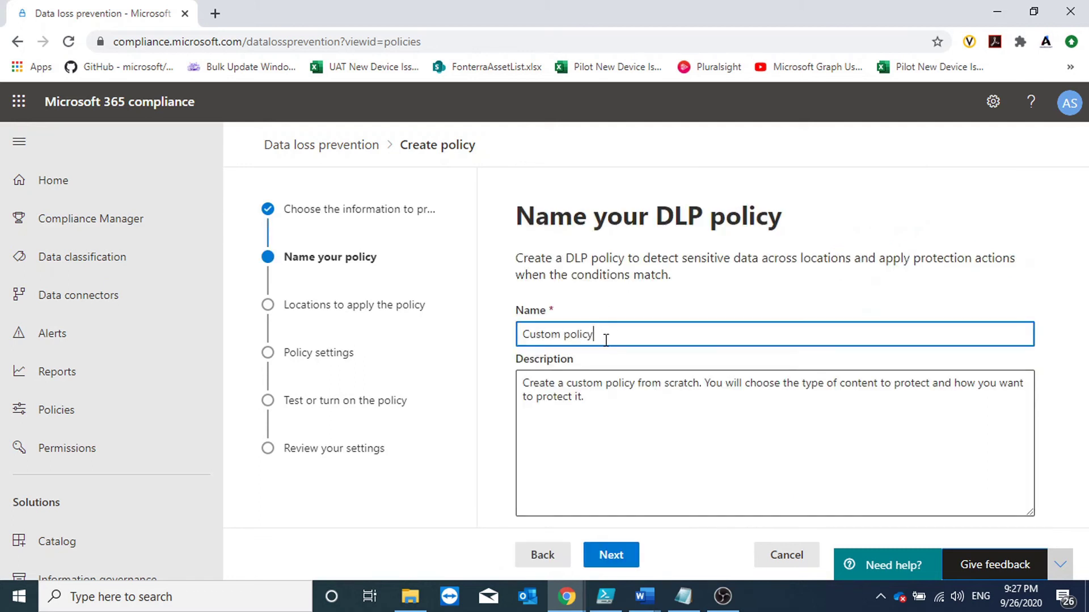
type("1")
left_click(620, 556)
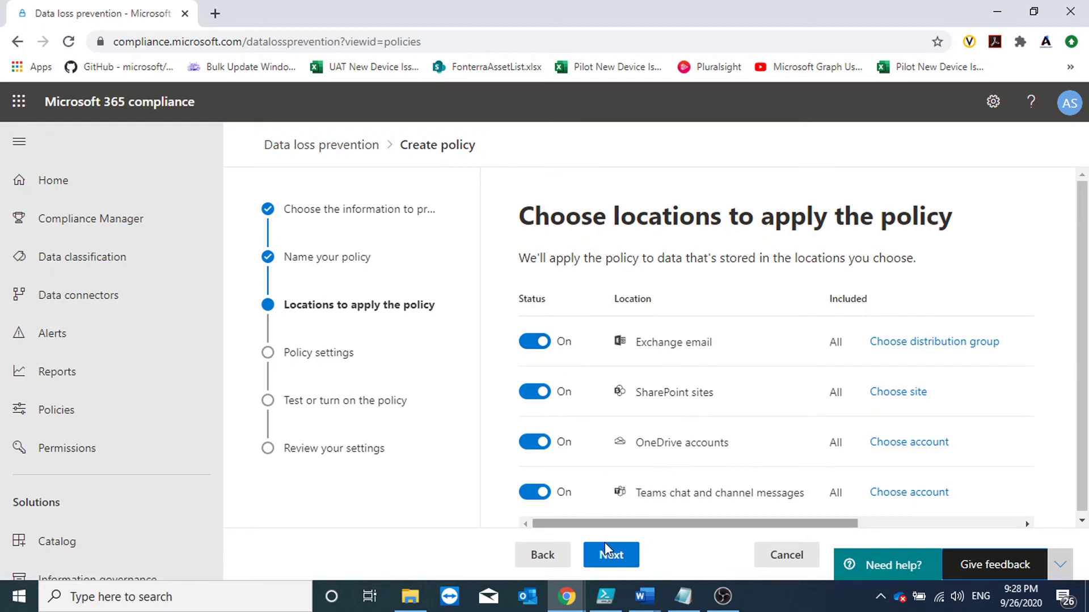
left_click(613, 558)
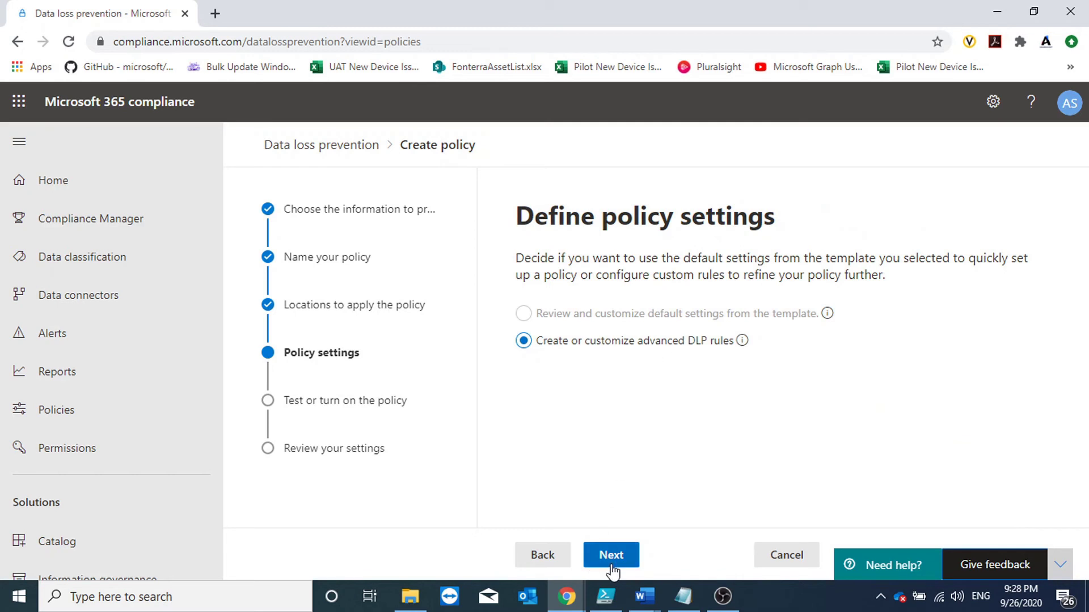
left_click(613, 557)
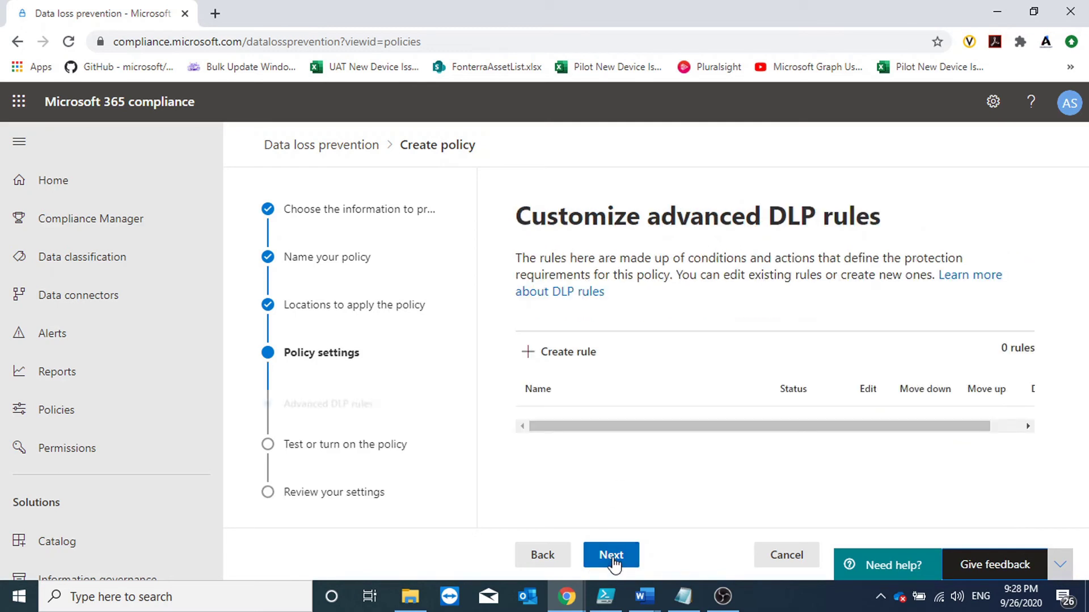
left_click(584, 353)
Step: Draft a rule for content shared with people outside my organization, then discard it and go back
left_click(513, 198)
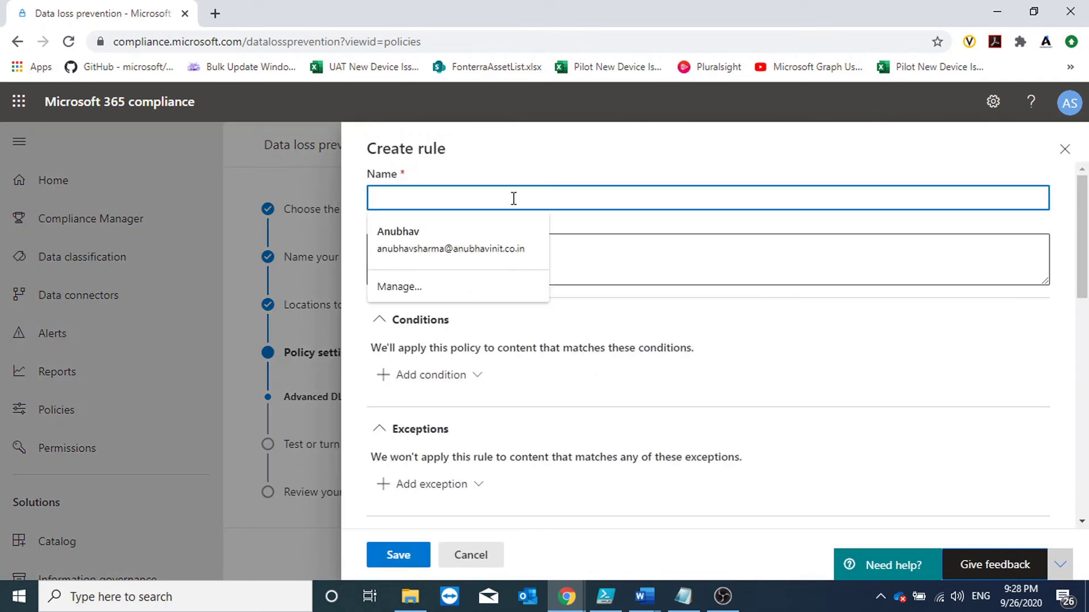
type("ruk")
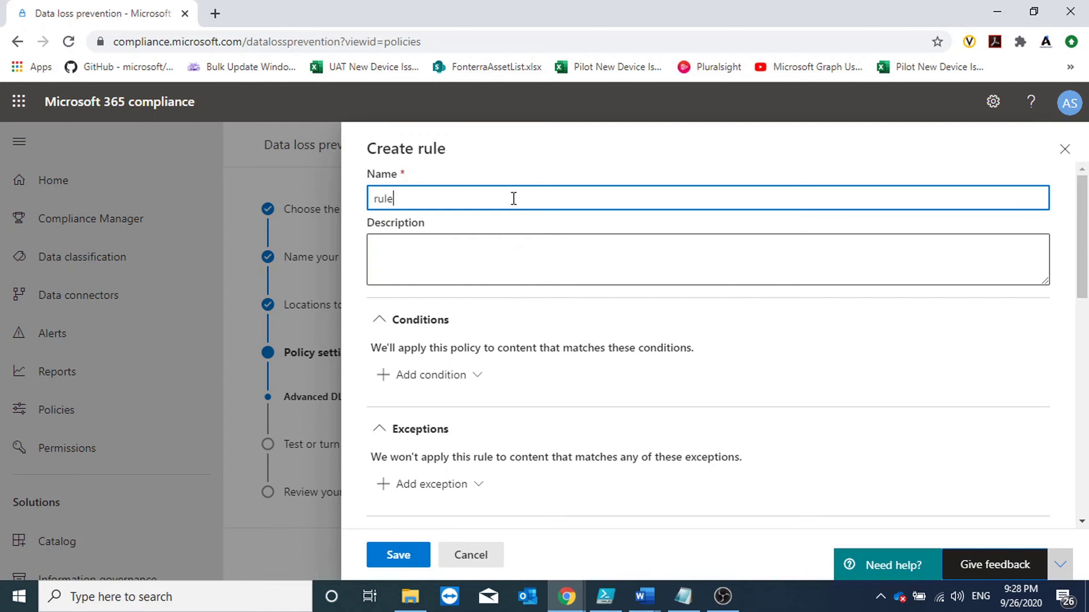
type("1")
left_click(469, 380)
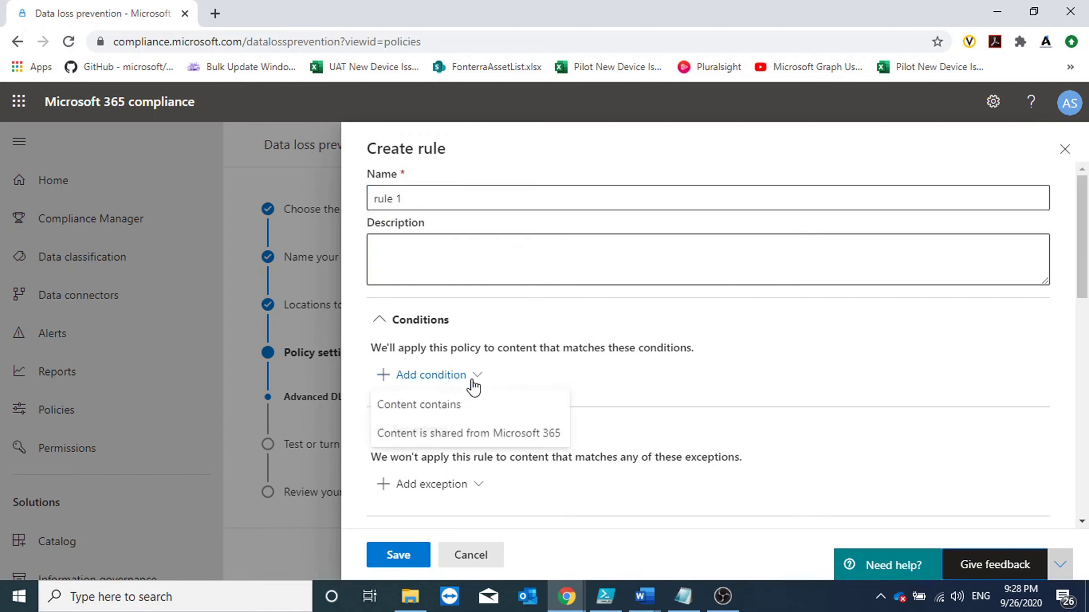
left_click(474, 435)
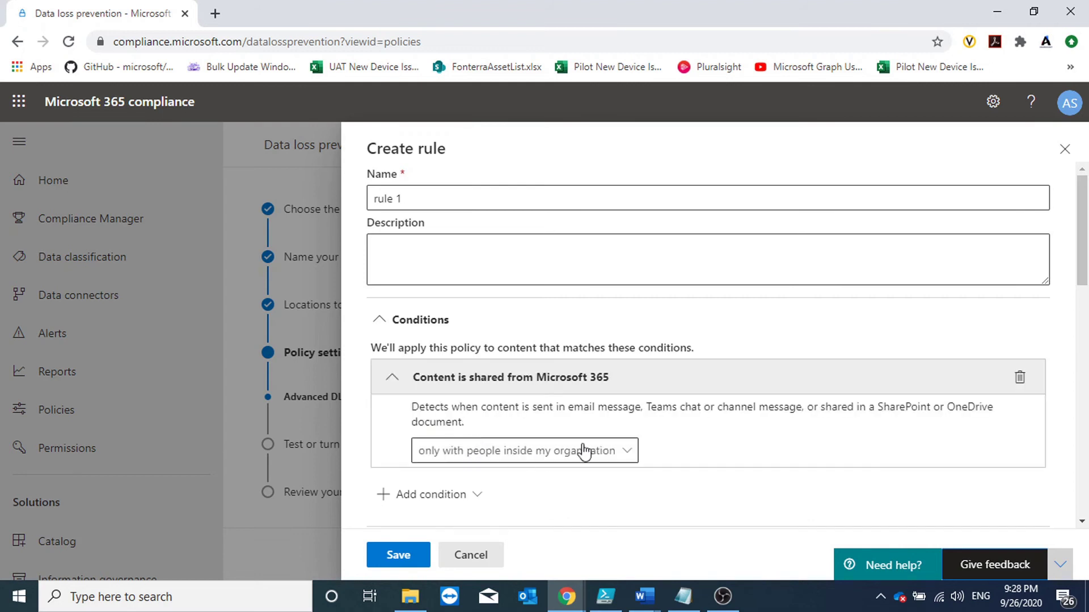
scroll(663, 442, "down", 2)
scroll(698, 434, "down", 3)
scroll(694, 429, "up", 3)
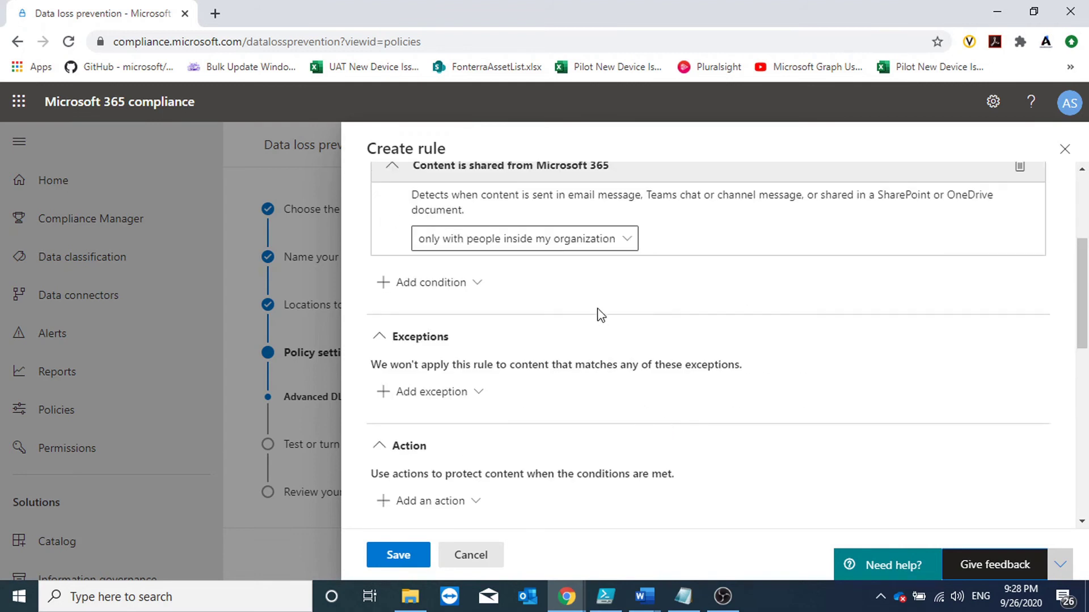
left_click(579, 247)
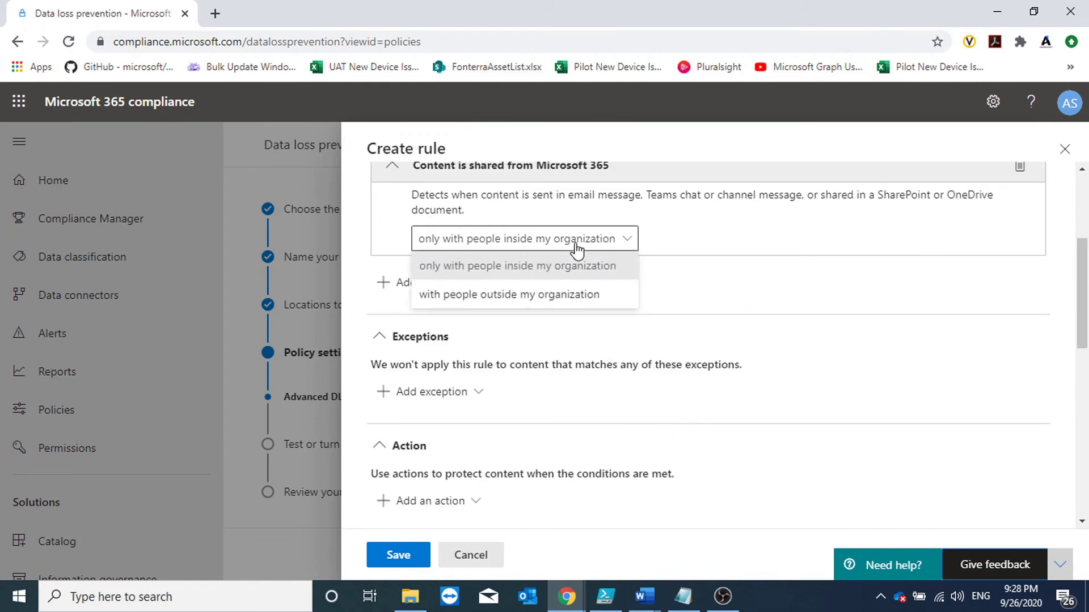
left_click(567, 298)
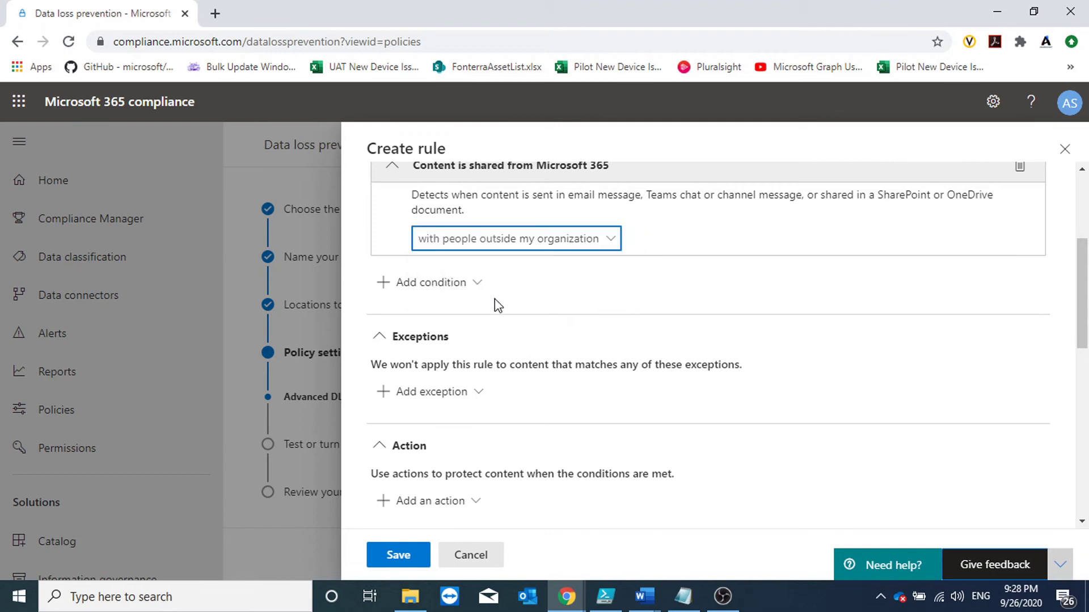
scroll(571, 299, "up", 3)
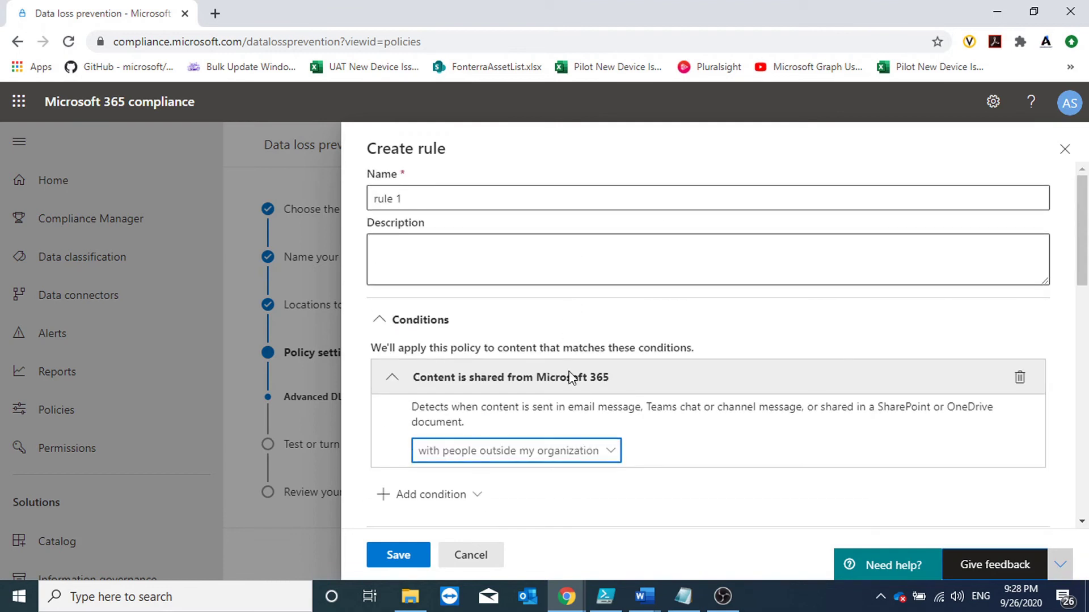
left_click(469, 555)
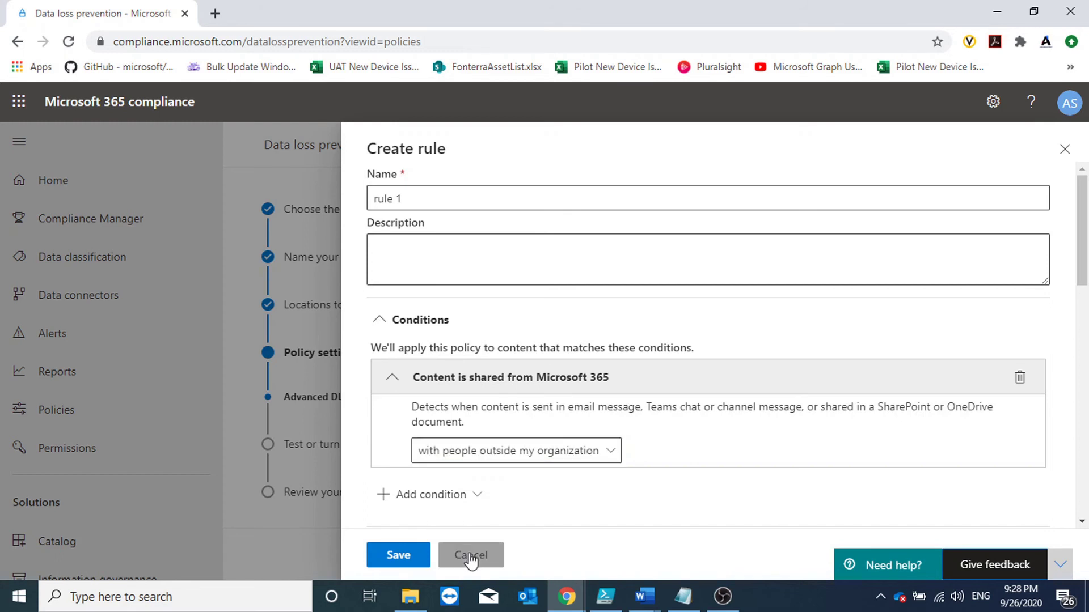
left_click(543, 556)
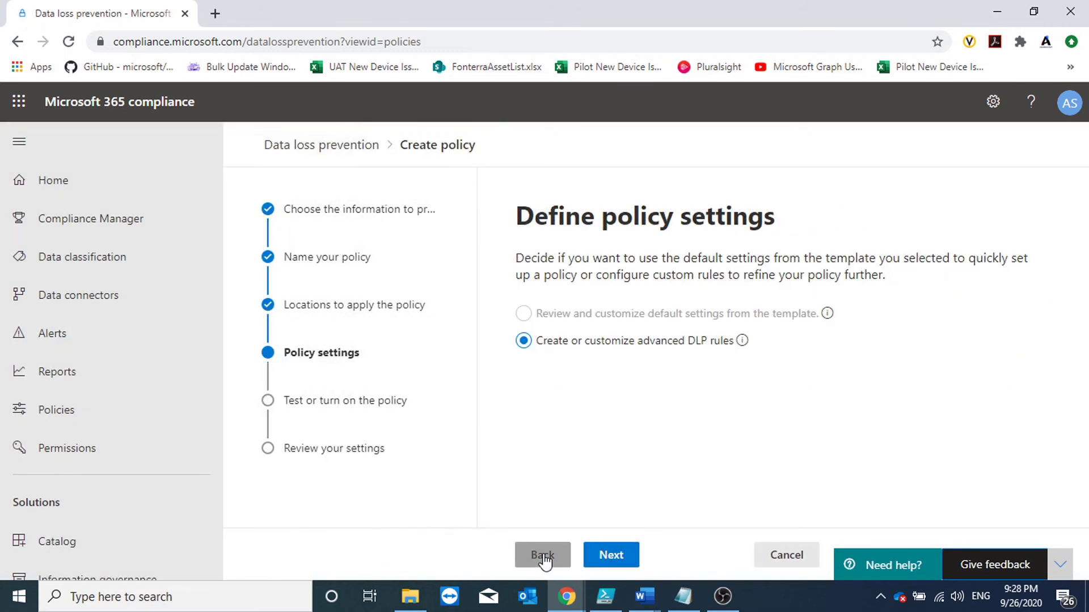
Step: Limit the policy's locations to SharePoint sites and return to the advanced rules step
left_click(535, 492)
left_click(534, 442)
left_click(534, 391)
left_click(534, 341)
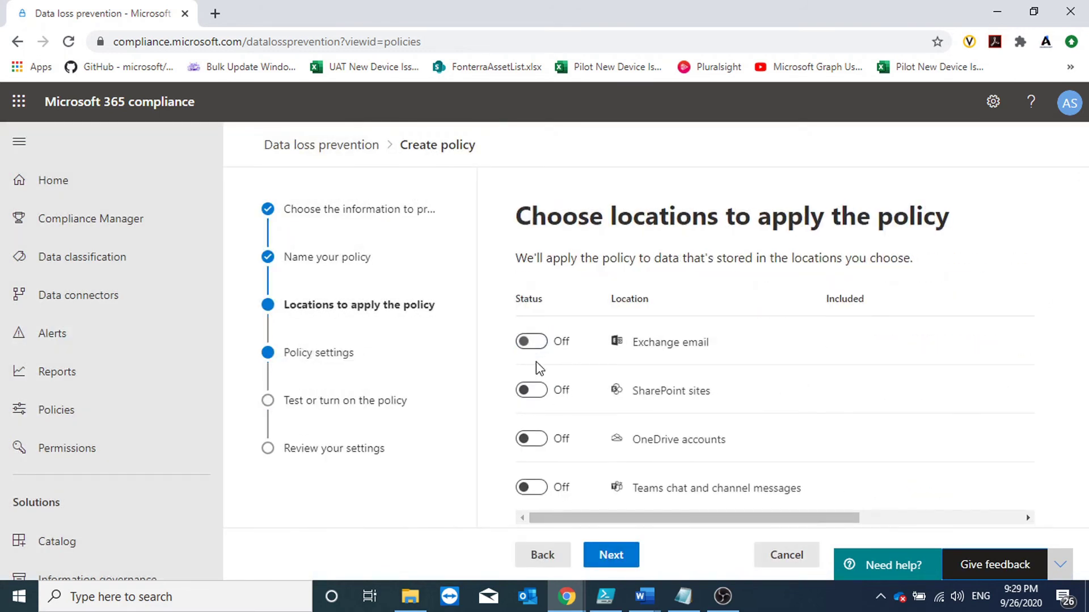
left_click(535, 391)
left_click(611, 556)
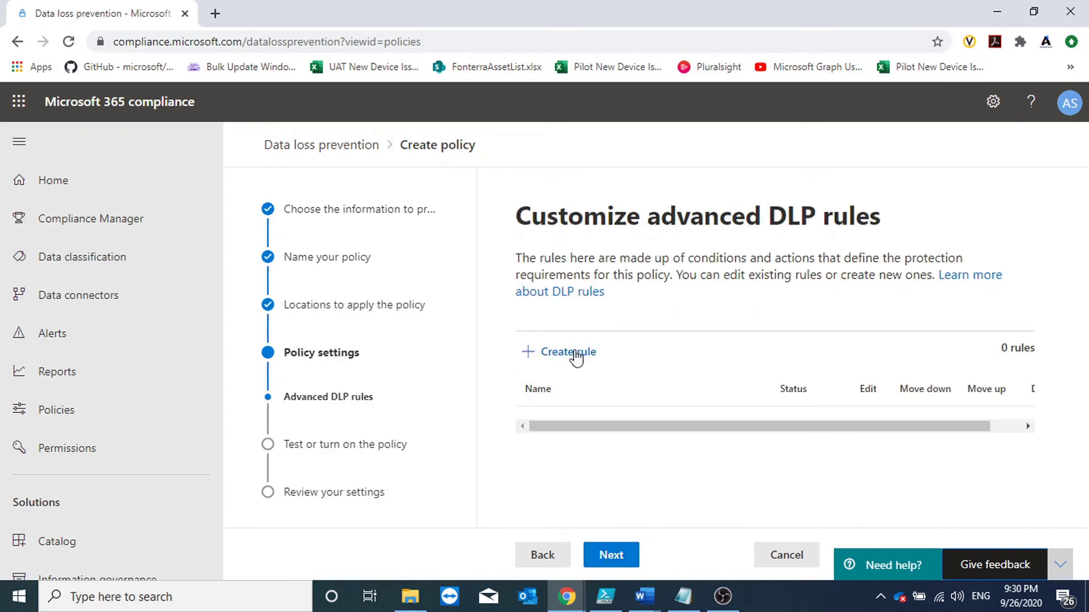
Step: Draft a new rule with a Content contains condition, then discard it unsaved
left_click(573, 354)
left_click(477, 200)
type("rule 1")
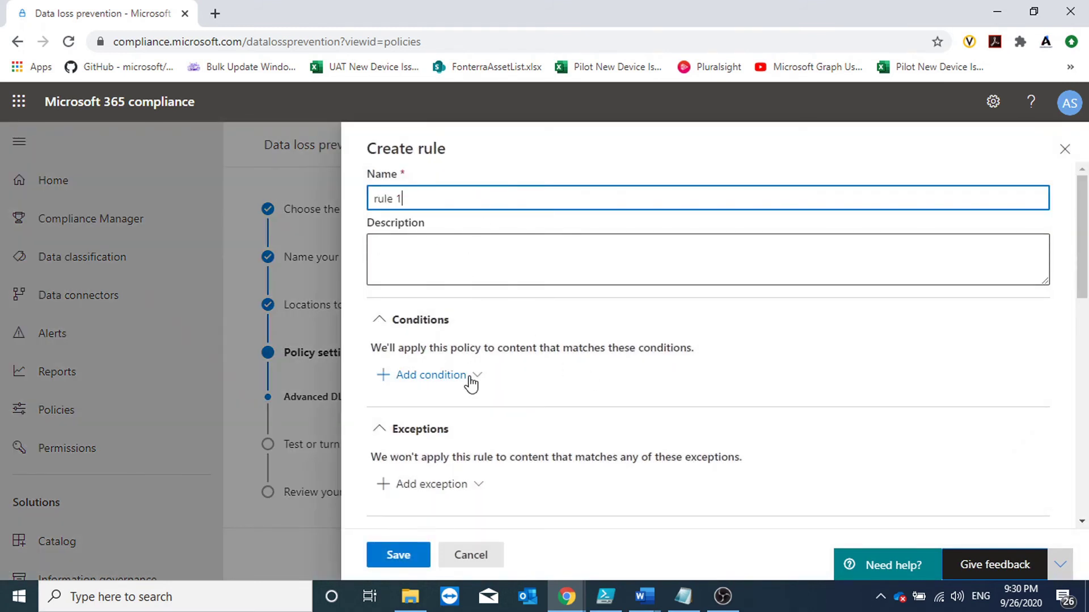
left_click(471, 380)
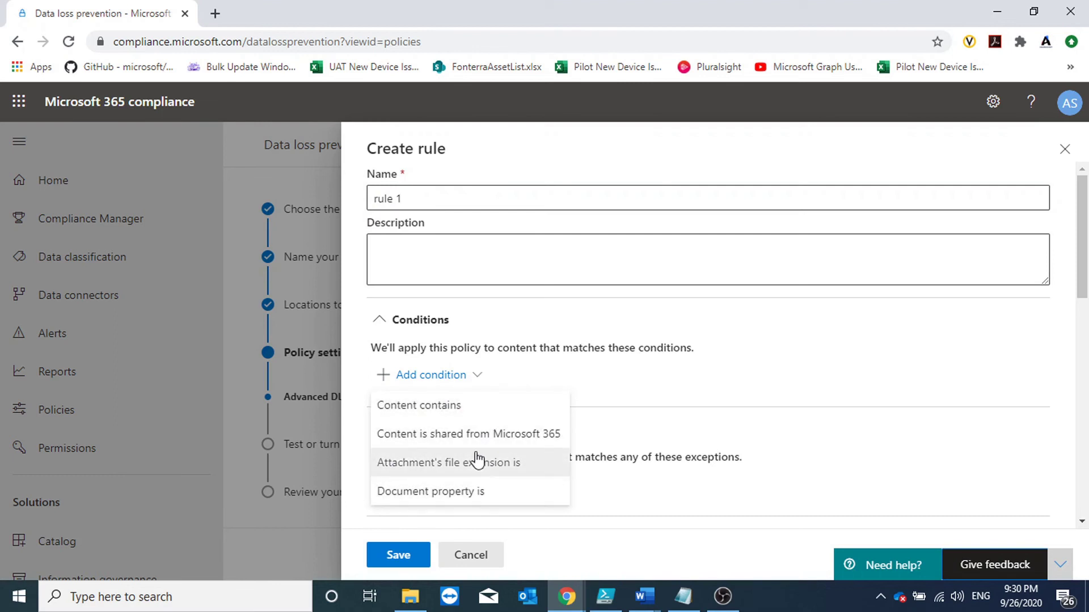
left_click(473, 409)
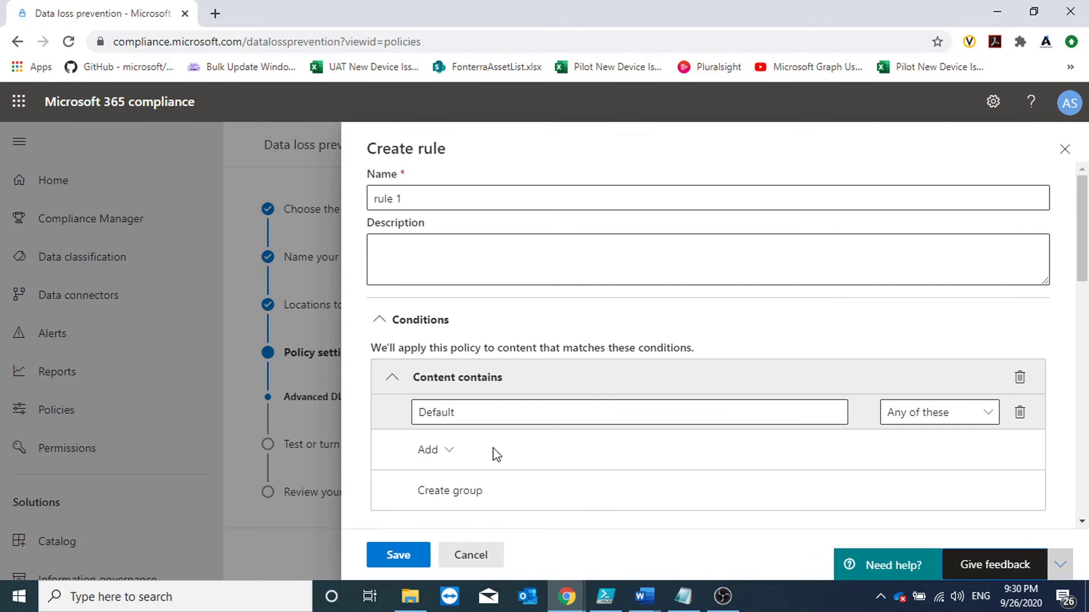
left_click(466, 451)
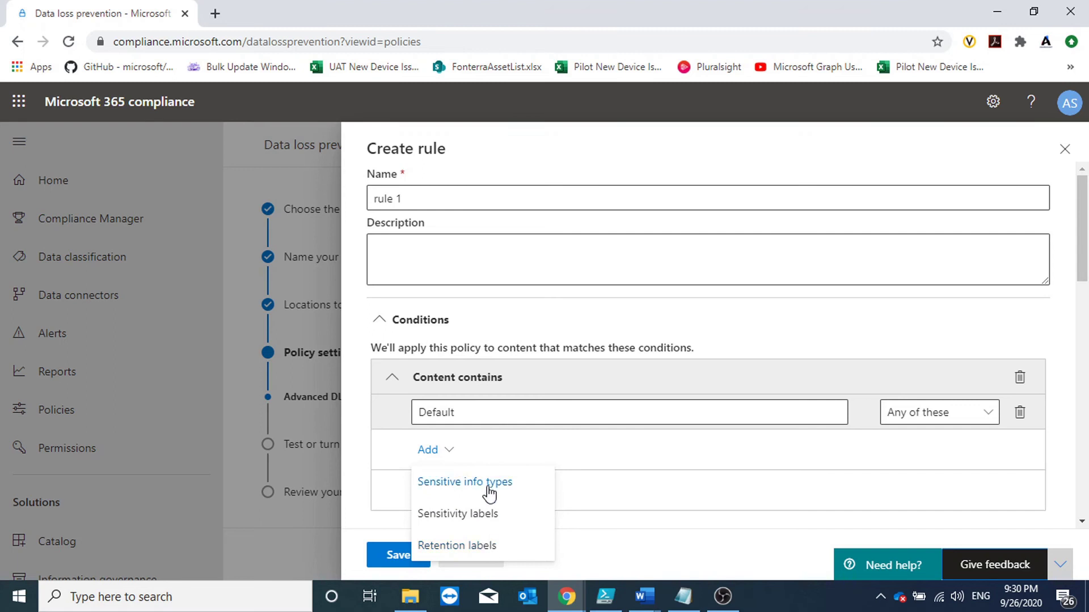
left_click(450, 445)
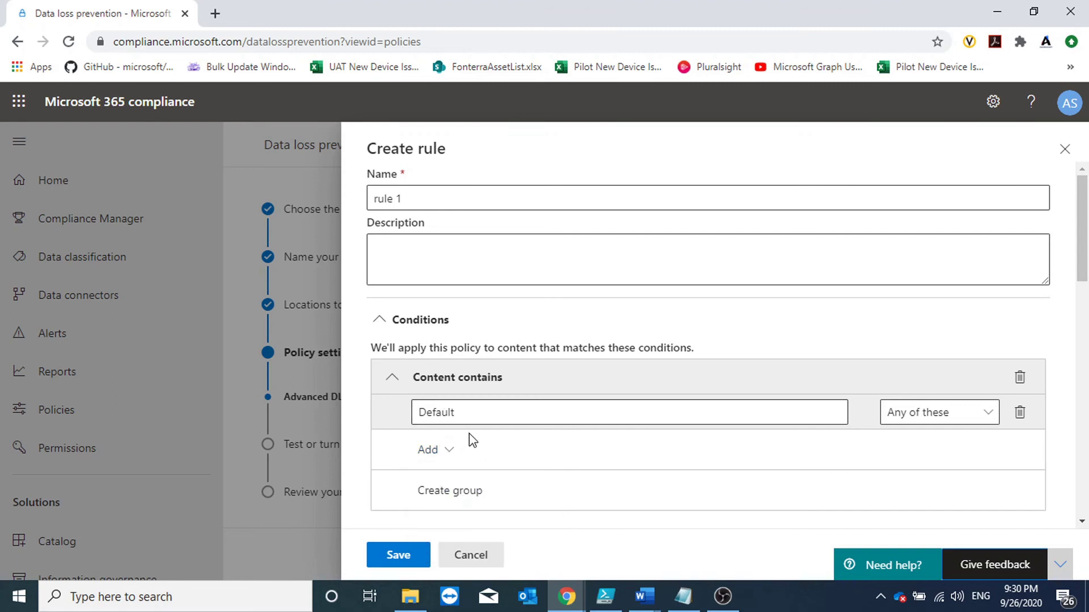
scroll(456, 416, "down", 3)
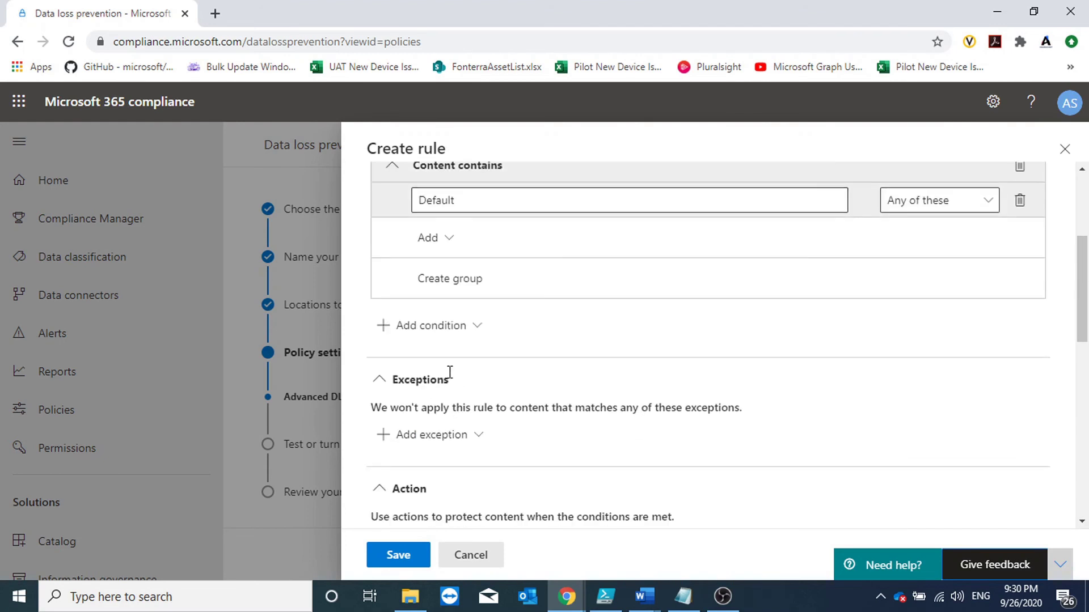
left_click(470, 329)
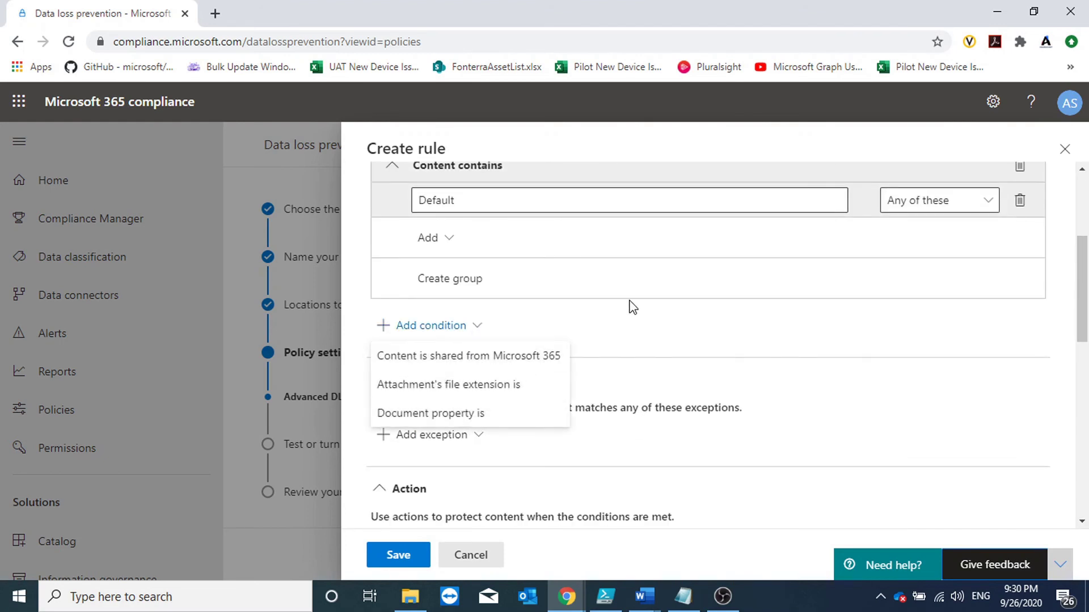
scroll(630, 306, "up", 3)
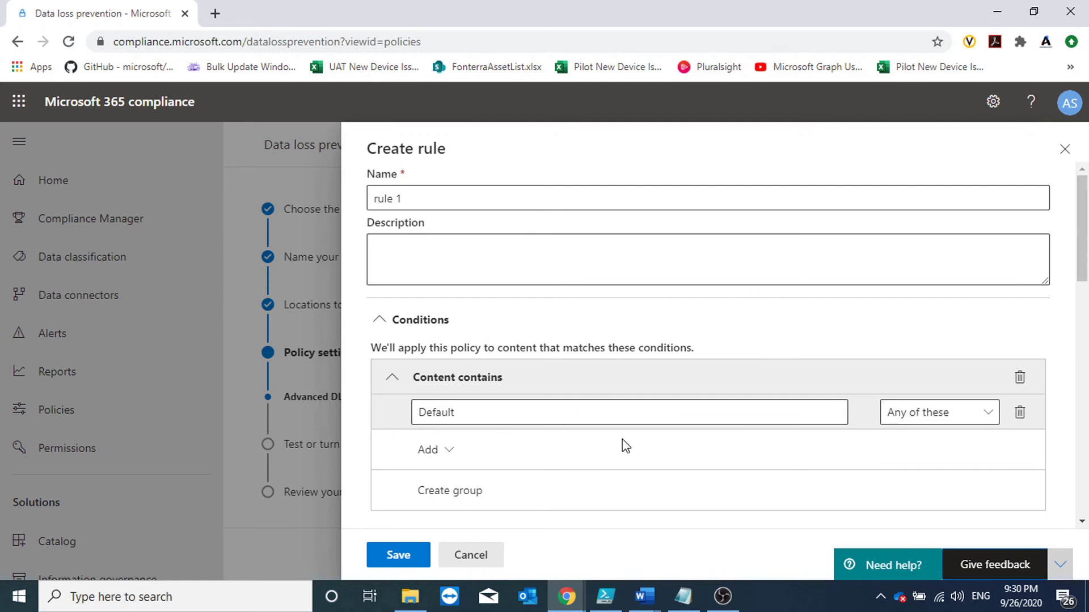
left_click(443, 451)
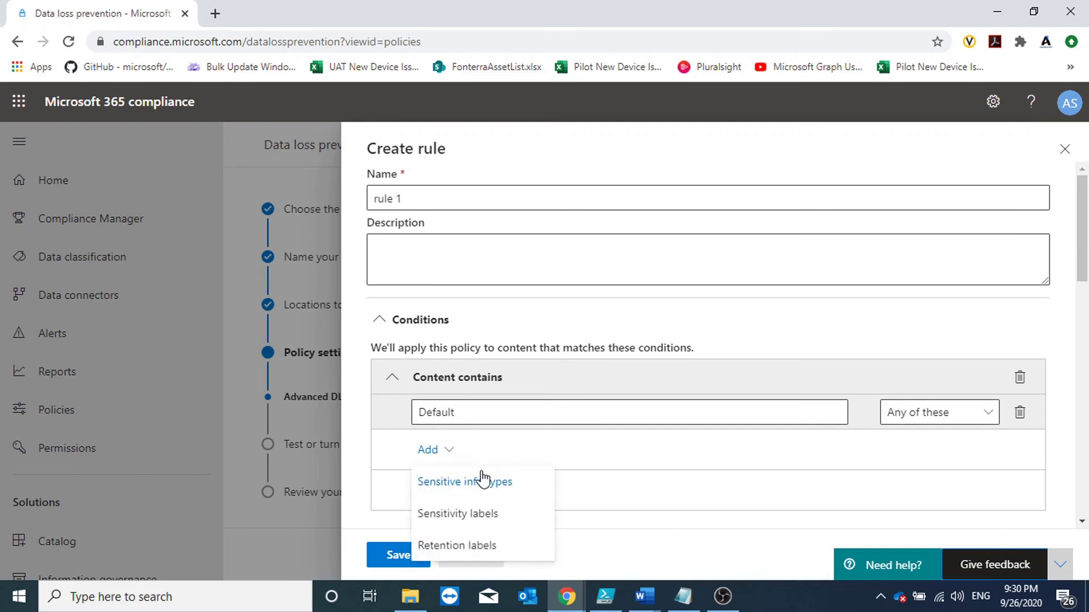
left_click(492, 515)
left_click(1064, 150)
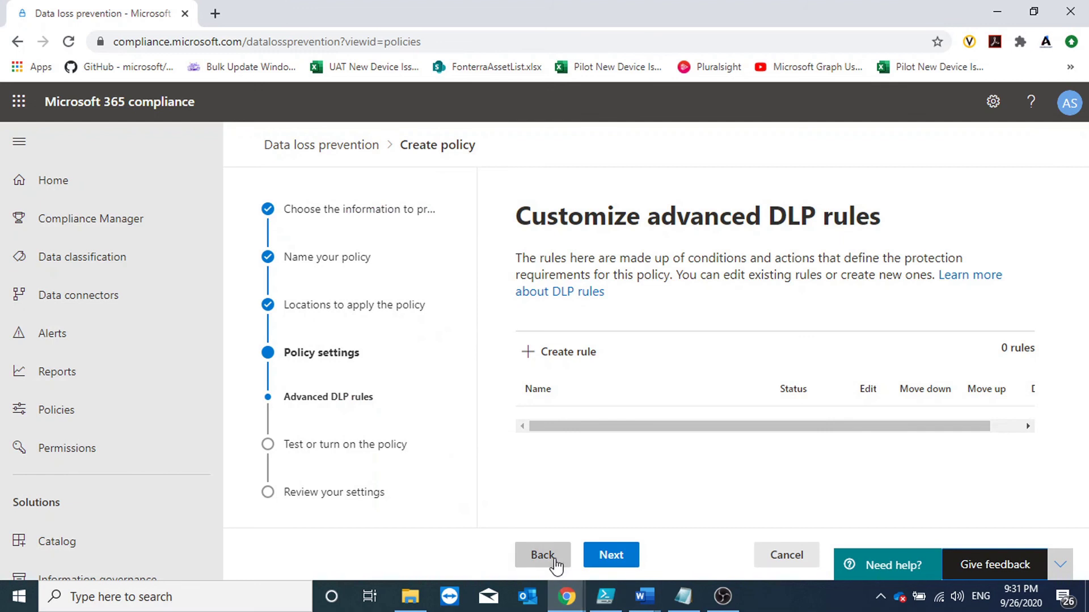
Step: Turn the Exchange email location back on and return to the advanced rules step
left_click(552, 564)
left_click(536, 390)
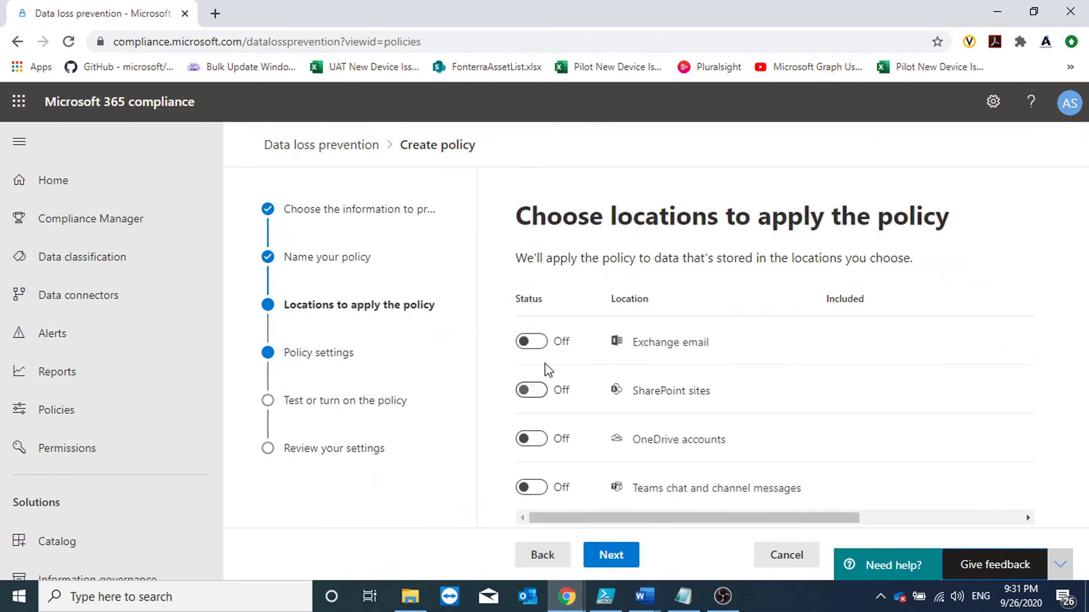
left_click(534, 342)
left_click(612, 557)
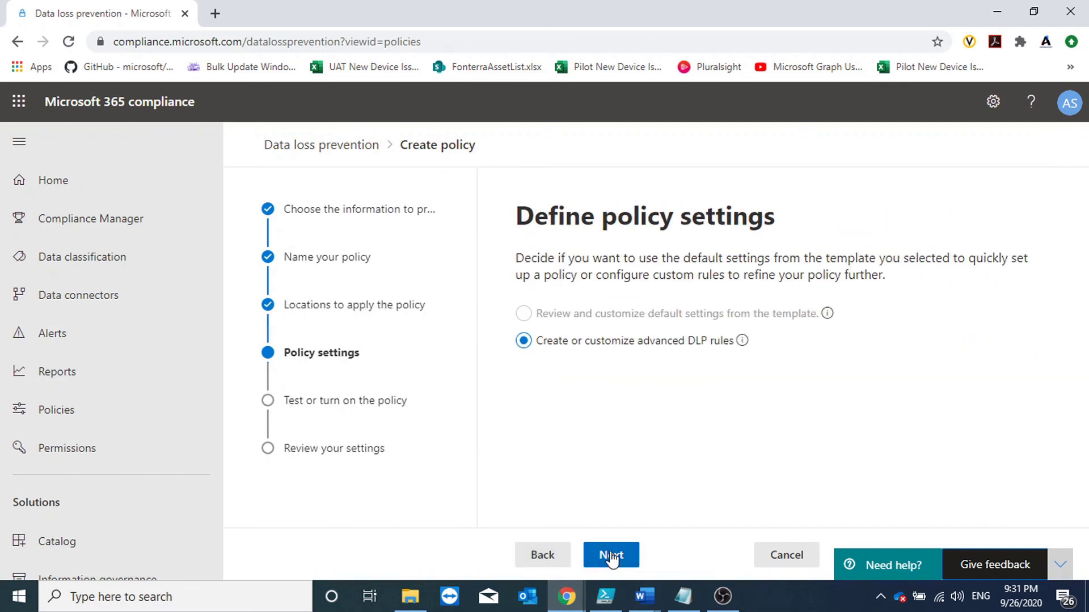
left_click(611, 557)
Step: Draft rule 1 with a Content contains condition and view its content choices
left_click(583, 351)
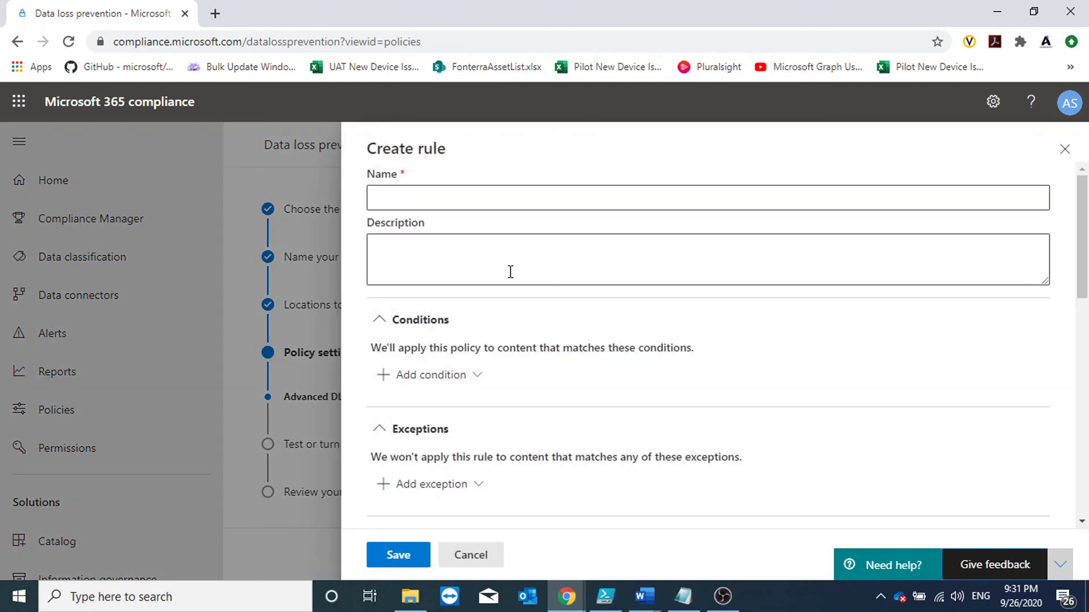
left_click(467, 195)
type("rule 1")
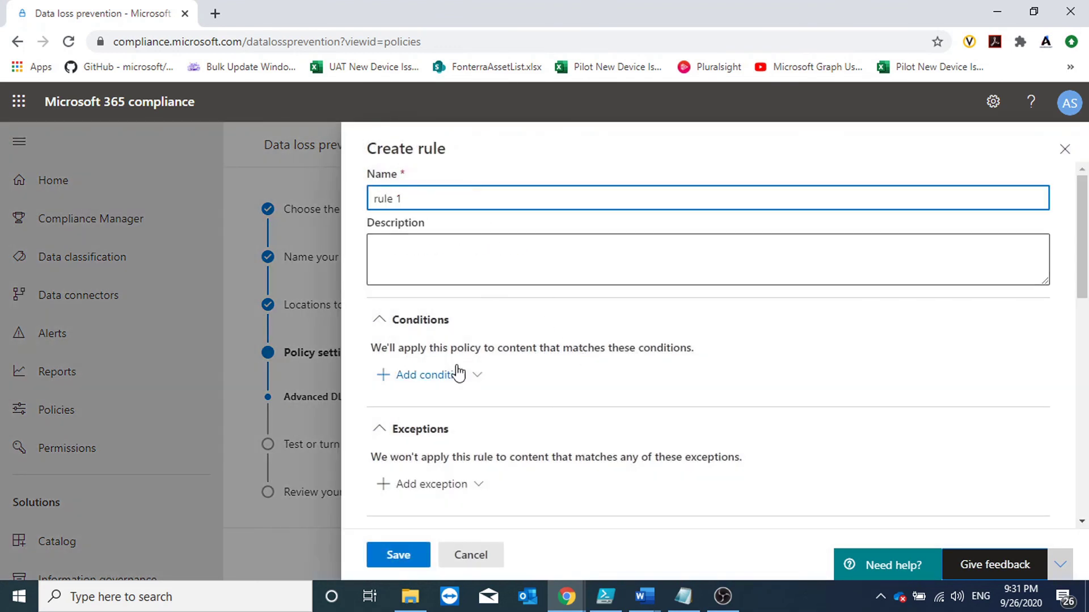
left_click(456, 375)
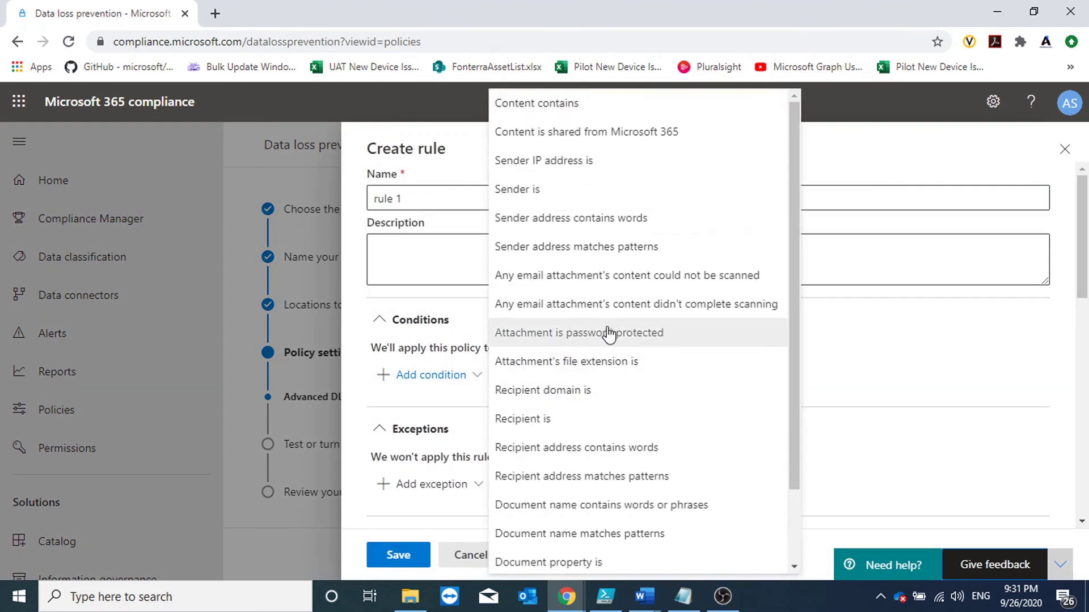
scroll(623, 229, "down", 1)
scroll(625, 236, "down", 1)
scroll(629, 328, "up", 2)
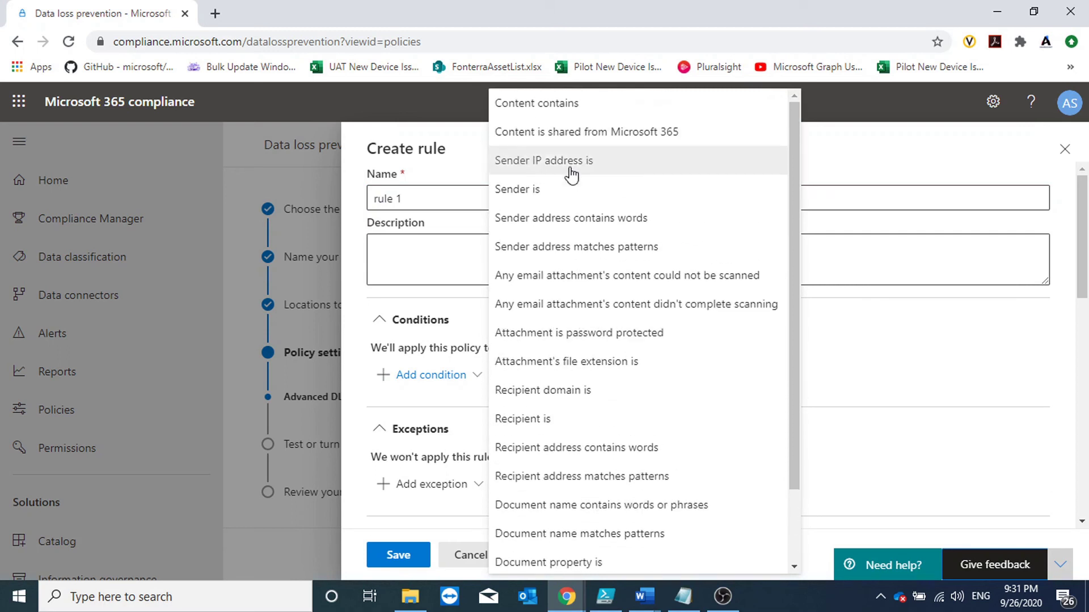
left_click(556, 115)
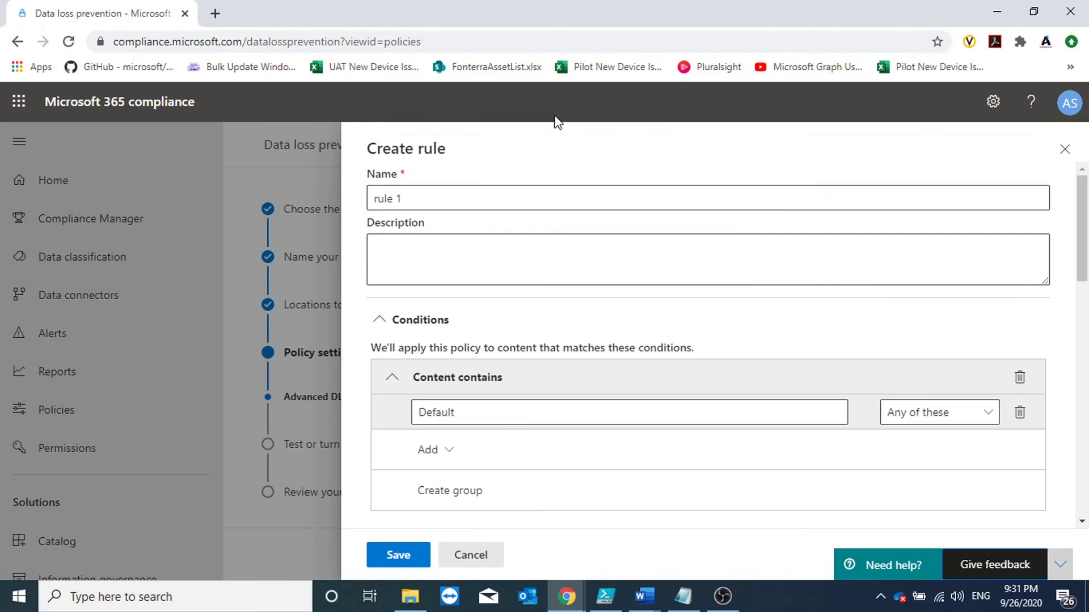
left_click(448, 452)
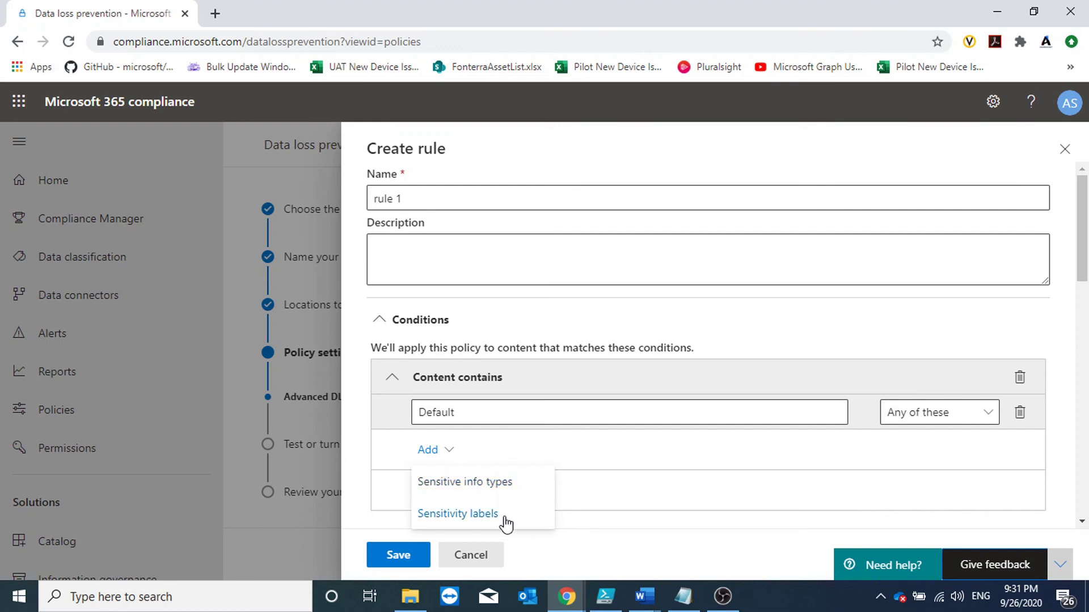
Step: Discard rule 1, switch Exchange email off, and cancel the unsaved policy wizard
left_click(1064, 150)
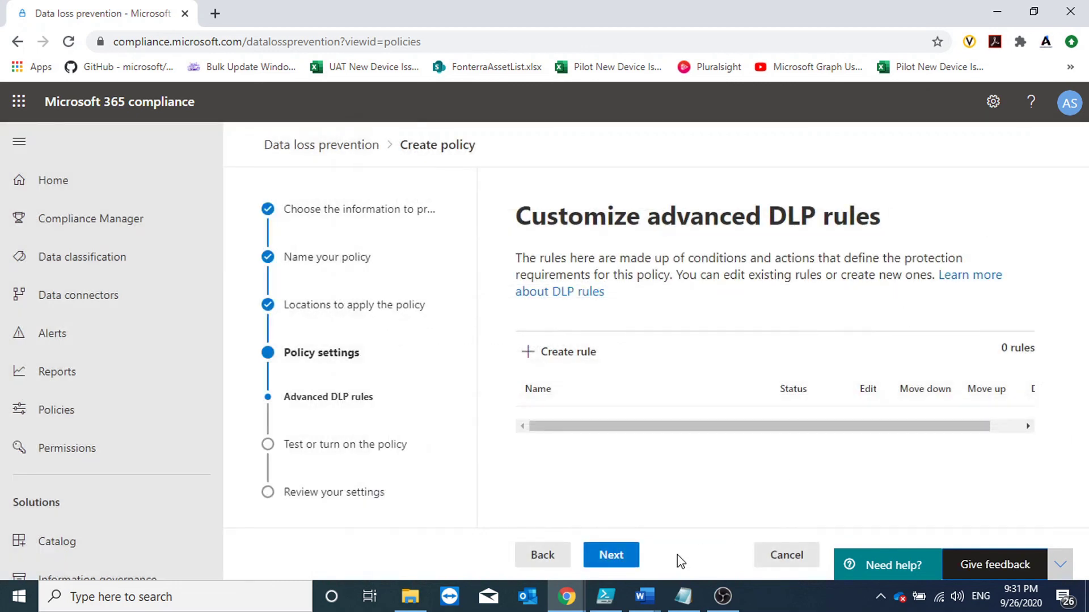
left_click(535, 558)
left_click(526, 344)
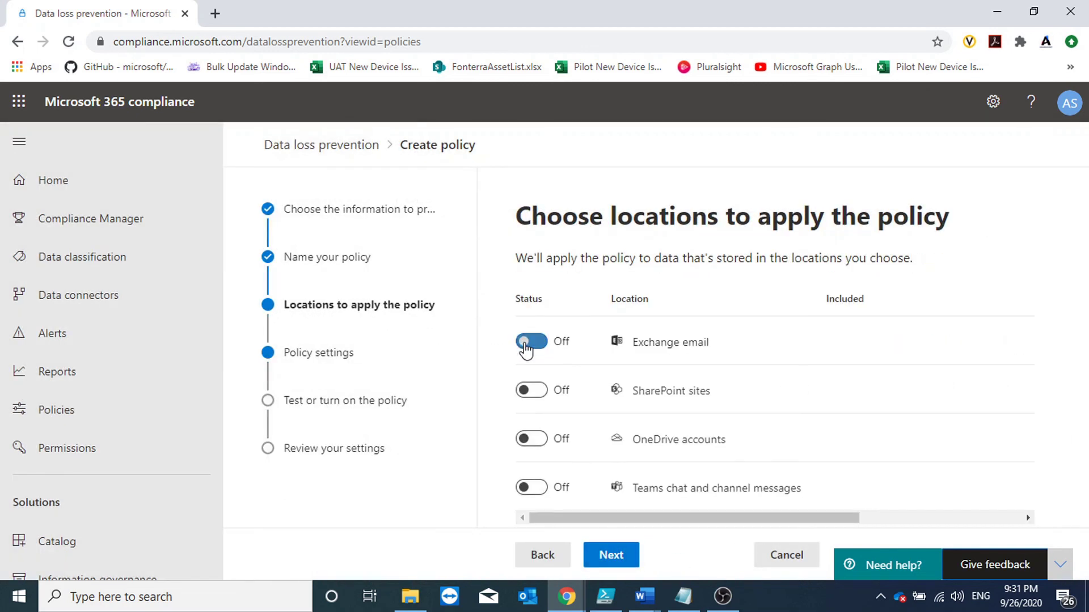
left_click(535, 342)
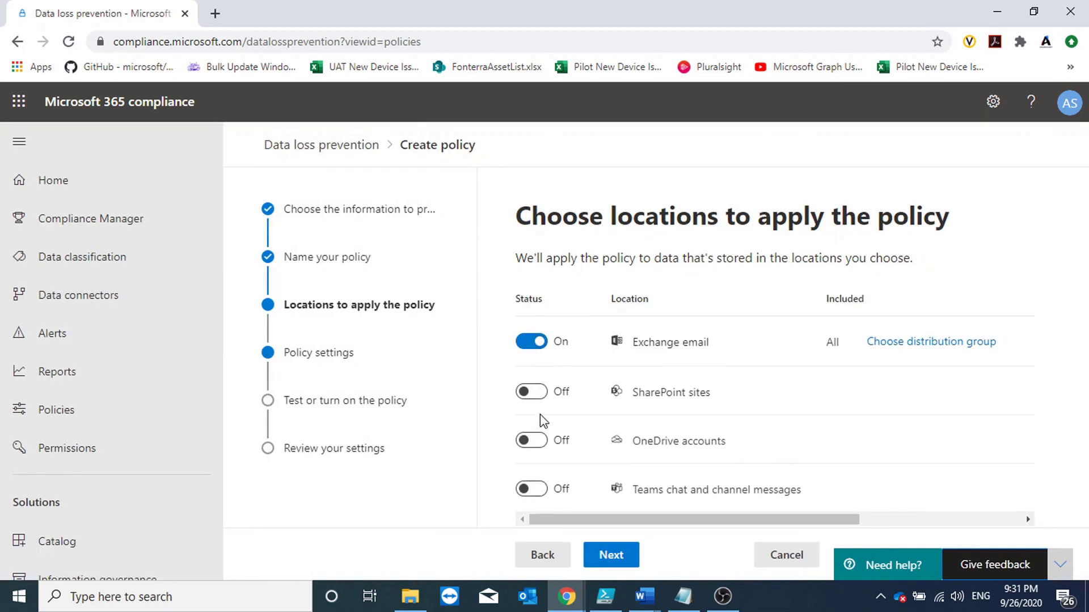
left_click(531, 344)
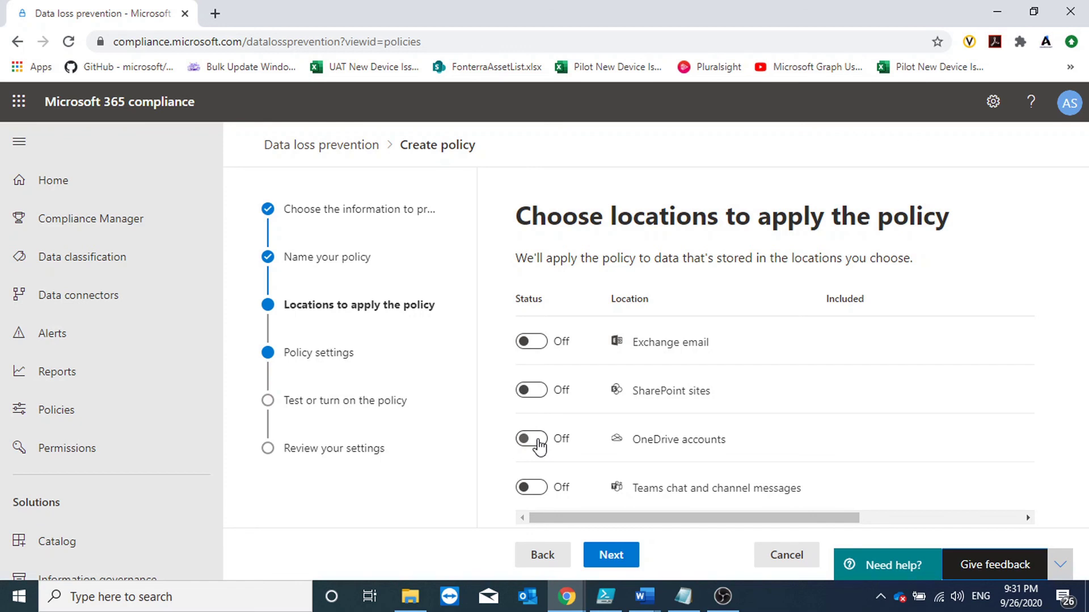
left_click(778, 561)
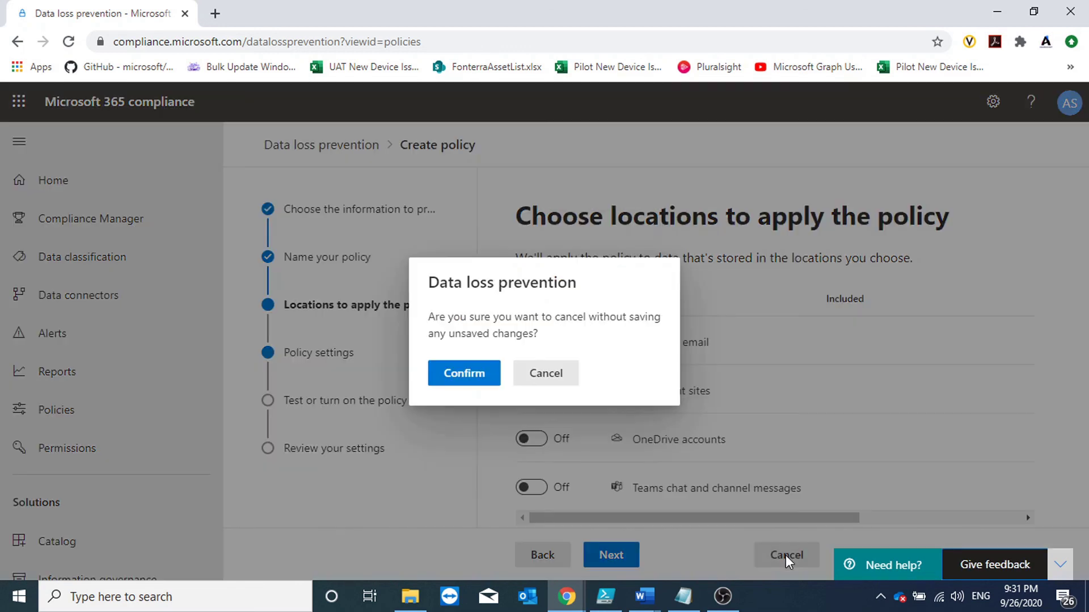
left_click(452, 376)
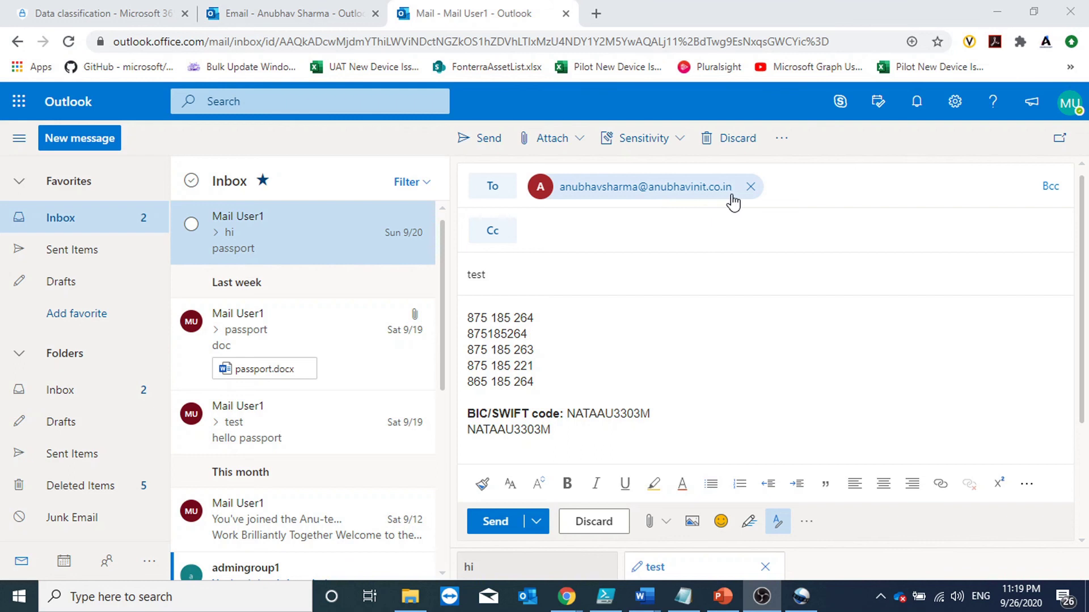
Step: Review the draft's five number lines and BIC/SWIFT code
left_click_drag(648, 441, 476, 402)
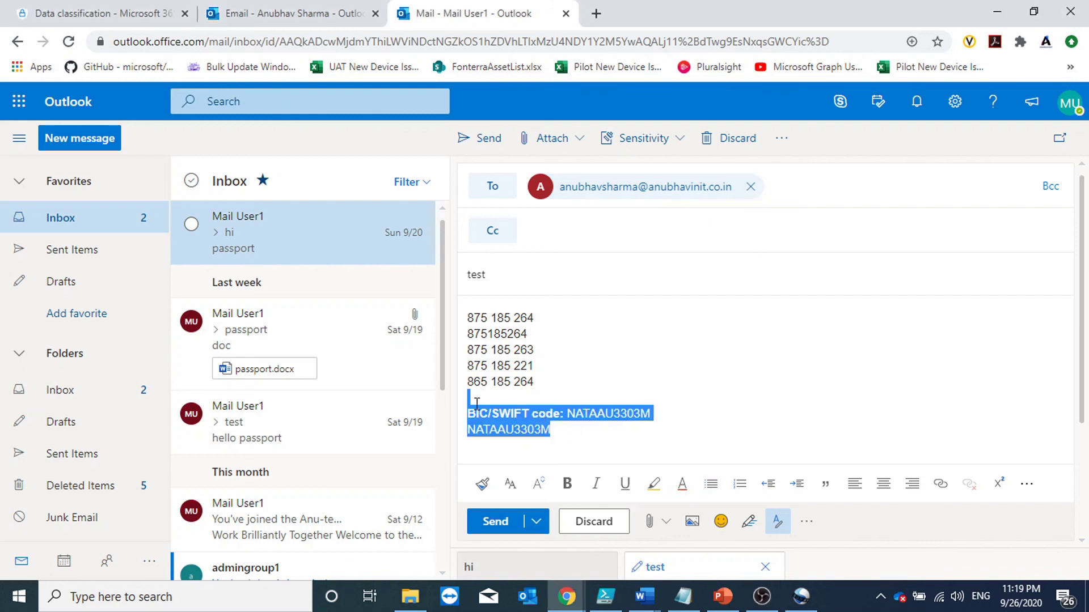
left_click_drag(557, 391, 607, 339)
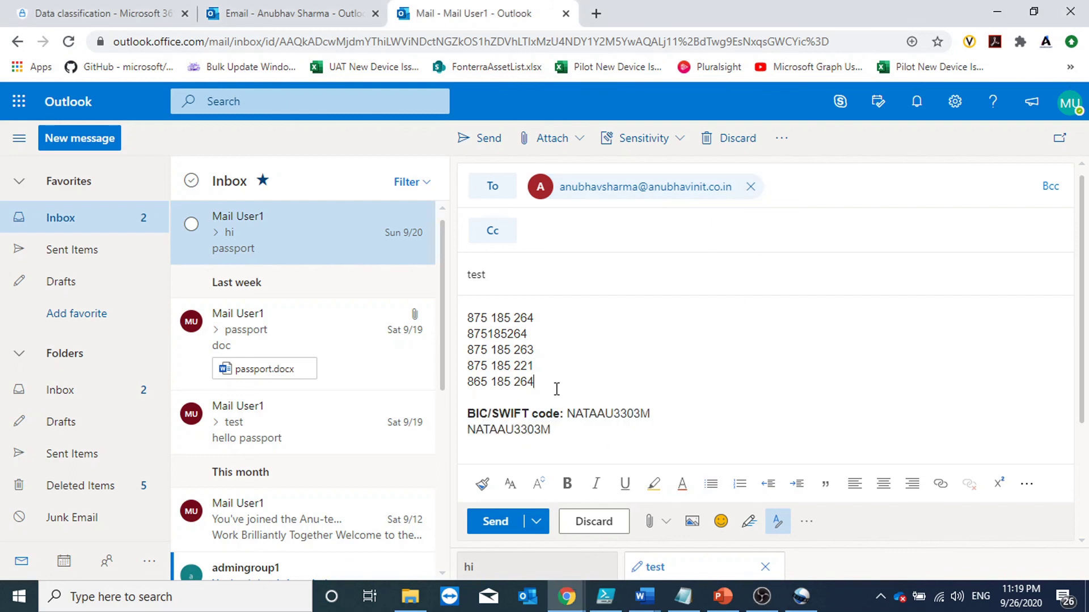
left_click(606, 338)
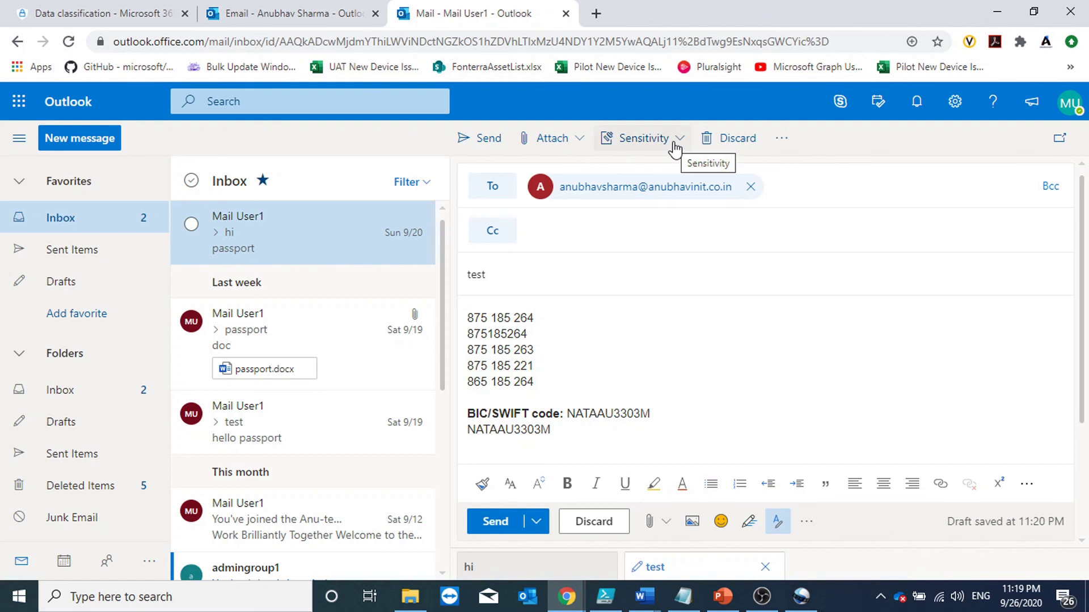
Step: Label the test email Confidential, justified as previously incorrect, and send it
left_click(674, 146)
left_click(657, 194)
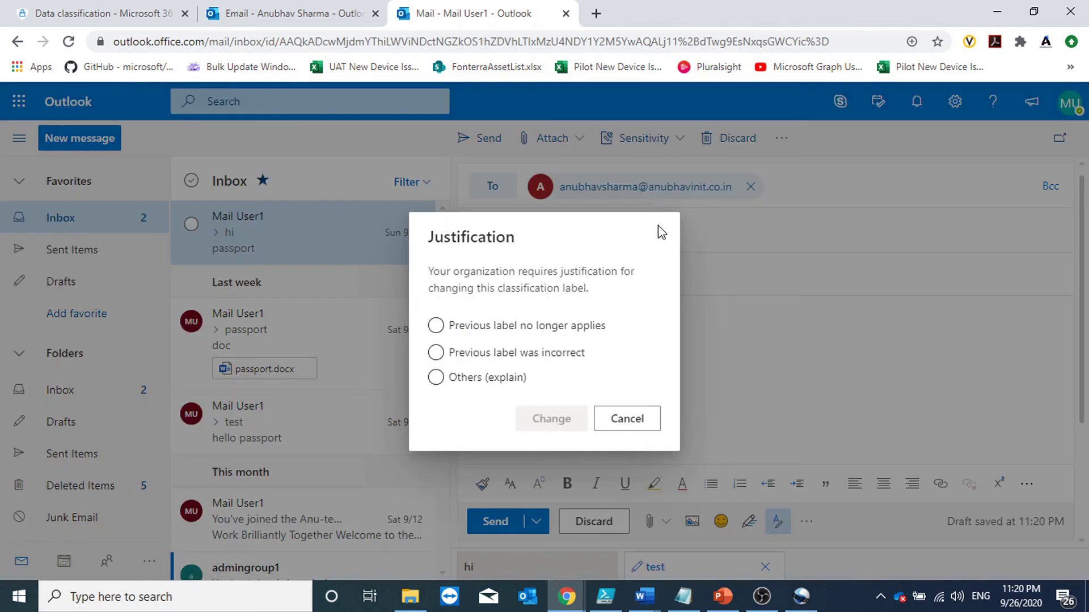
left_click(471, 358)
left_click(538, 423)
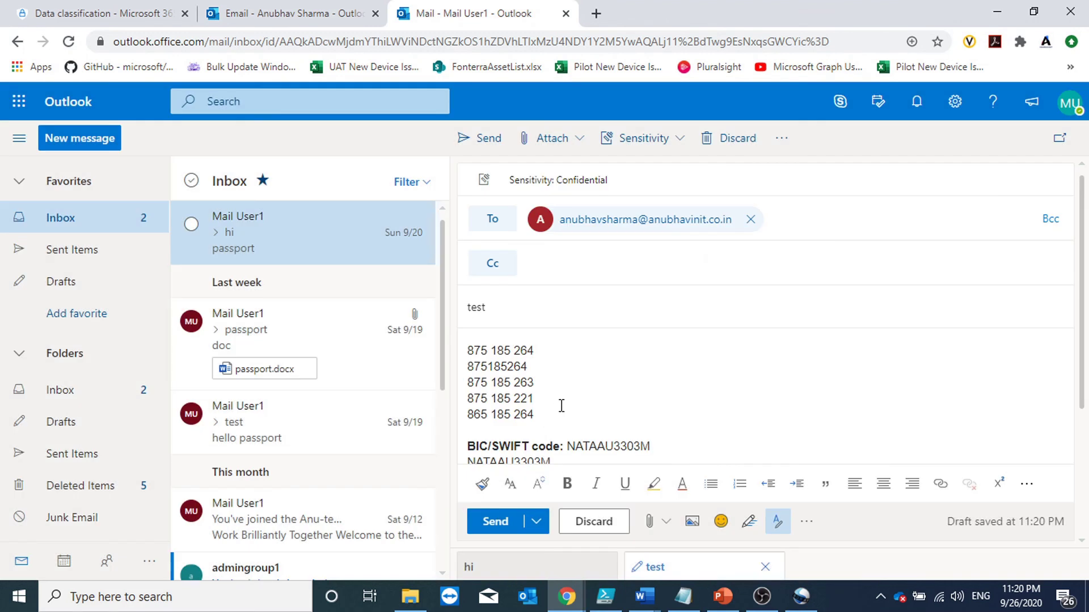
left_click(680, 141)
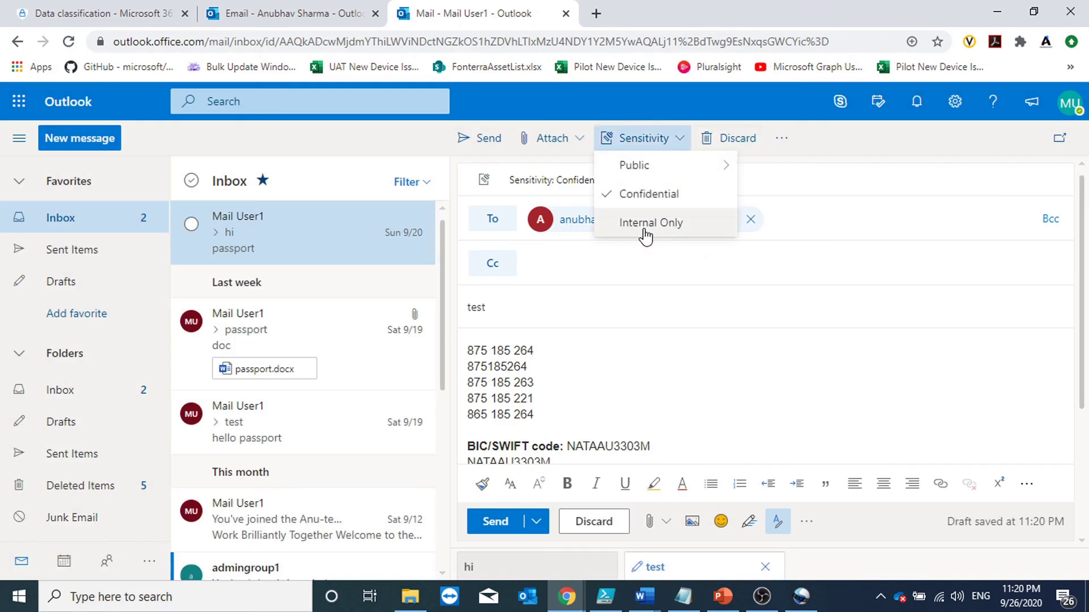
left_click(710, 361)
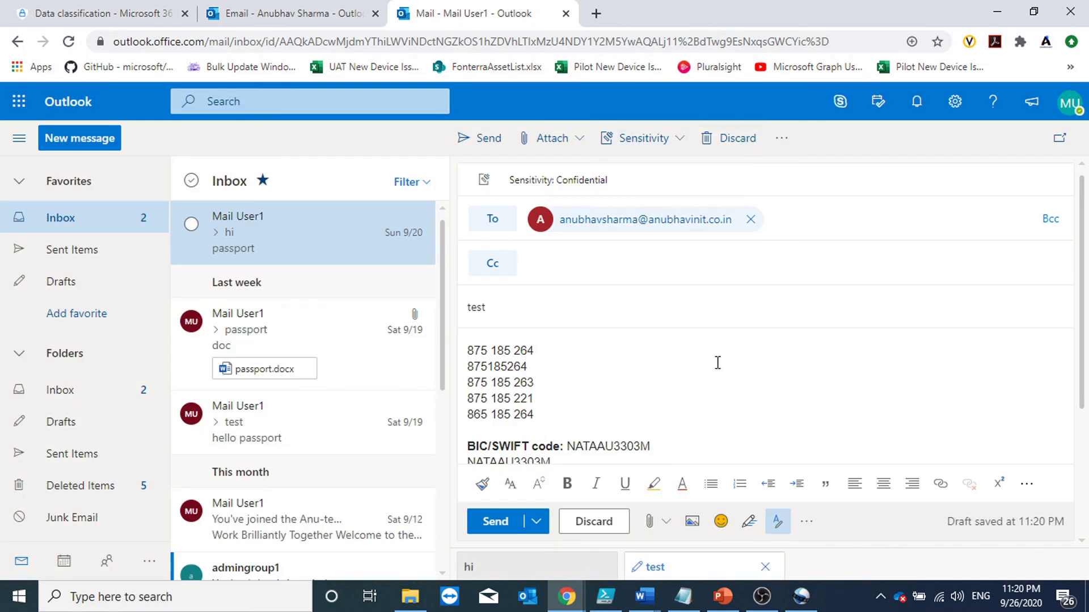
left_click(504, 521)
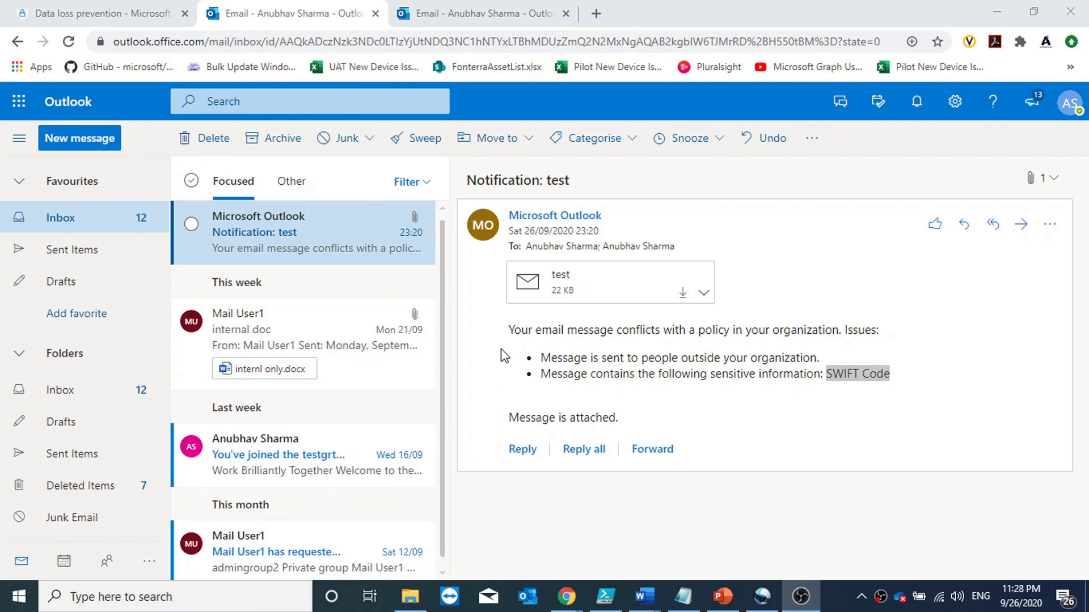
Step: Review the notification's flagged issues, including sharing outside the organization, and open the attached test email
left_click(540, 357)
left_click_drag(573, 357, 725, 376)
left_click(676, 376)
left_click(683, 376)
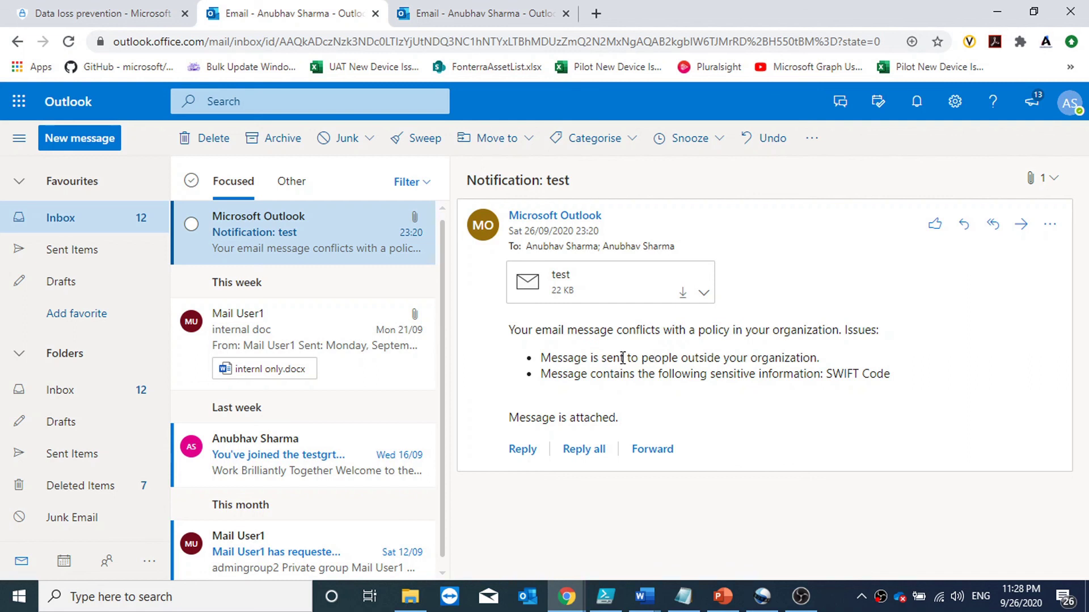
mouse_move(623, 358)
left_mouse_down()
mouse_move(806, 358)
mouse_move(887, 374)
left_mouse_up()
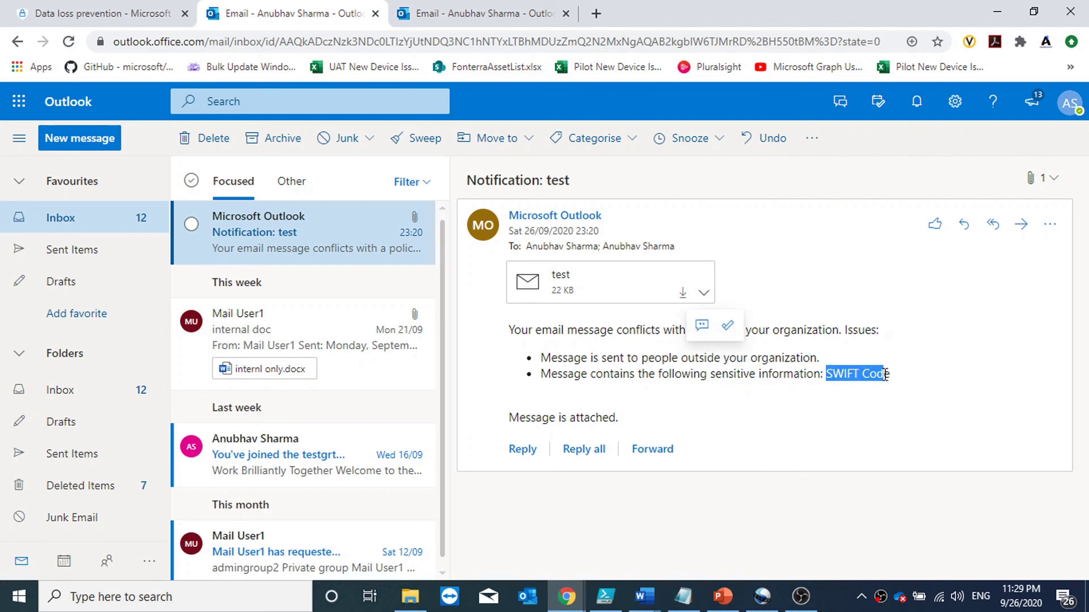
left_click(634, 293)
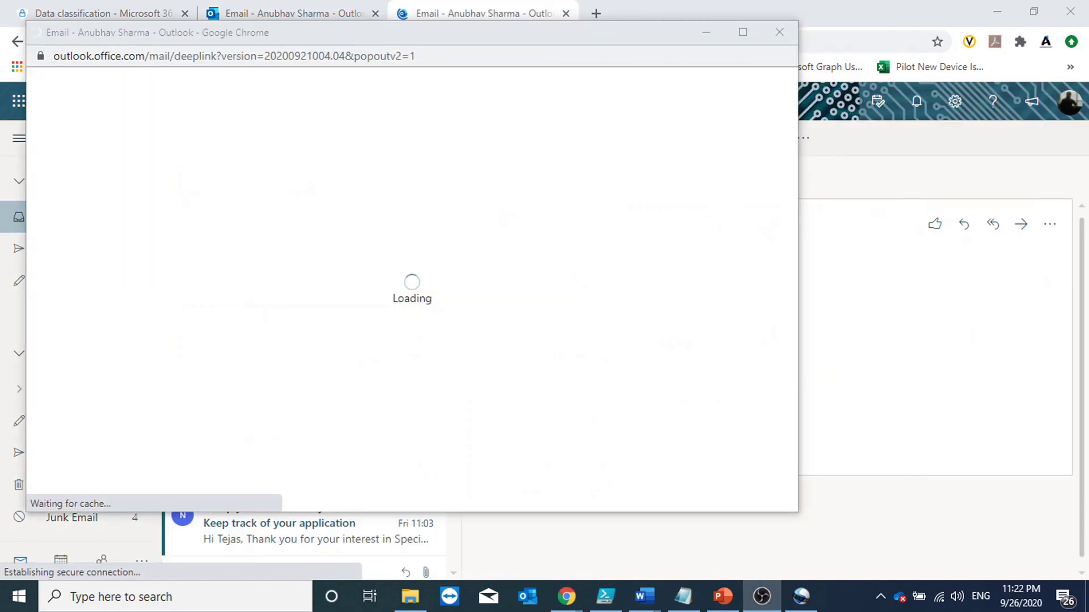
Step: Reposition the pop-out, highlight the original email's five number lines, and return to the notification
left_click_drag(420, 51, 509, 136)
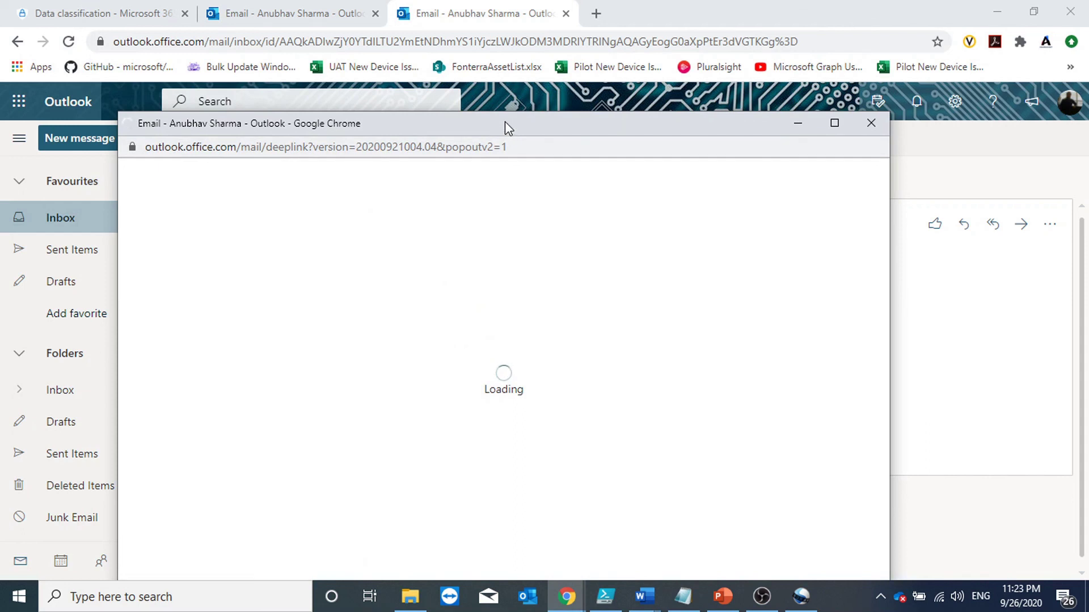
left_click_drag(505, 129, 503, 108)
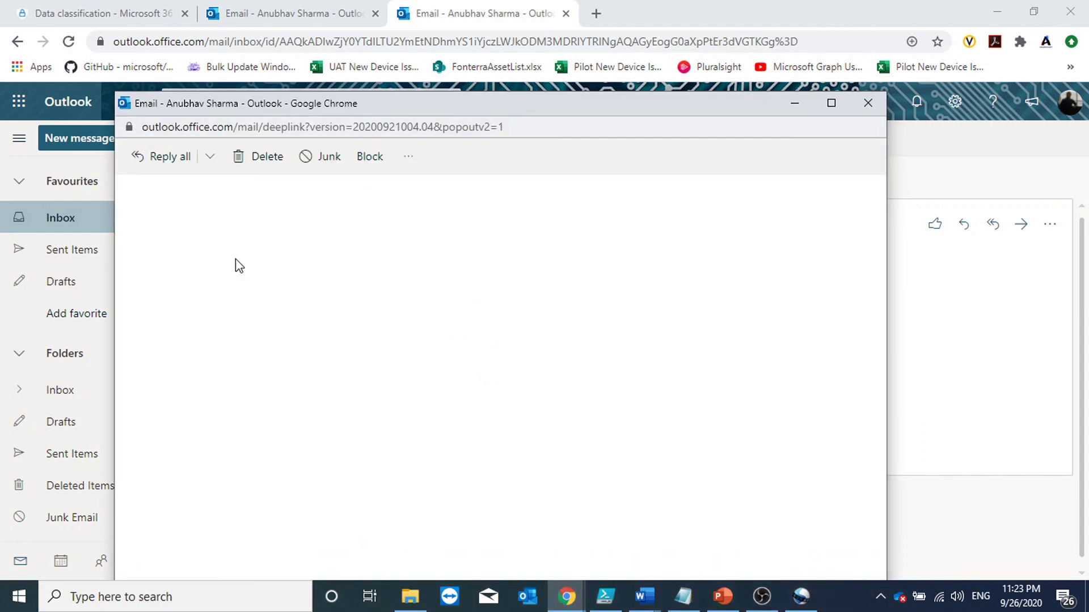
left_click_drag(174, 291, 283, 358)
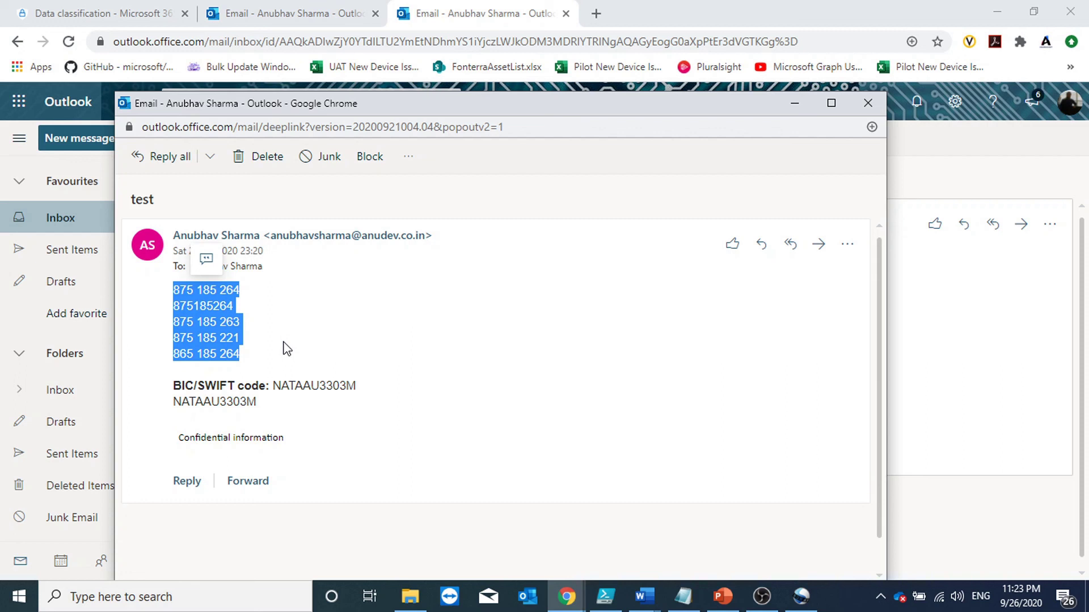
left_click(280, 17)
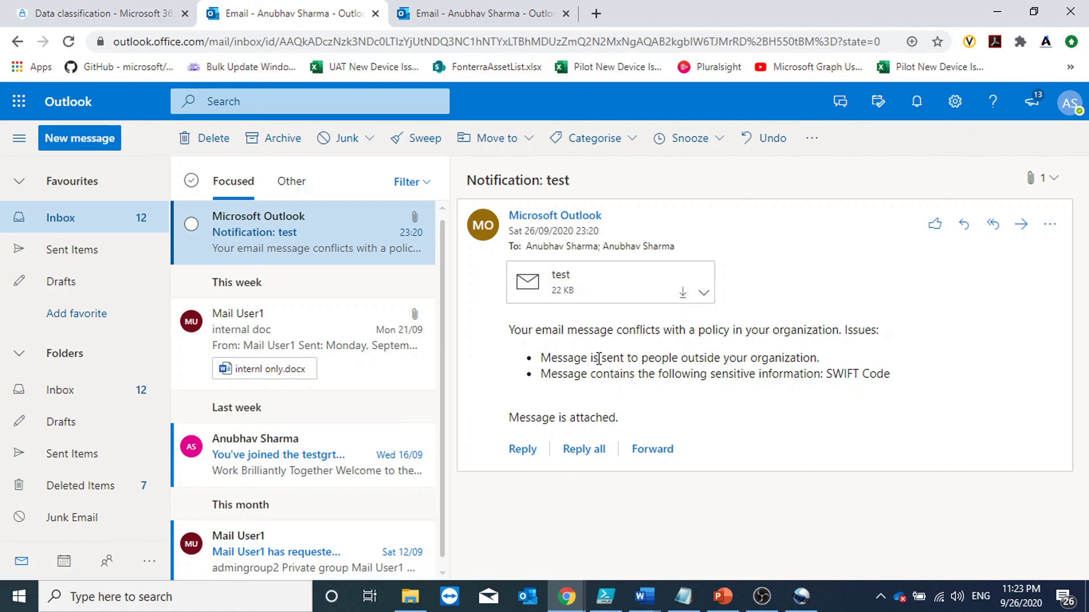
left_click_drag(597, 357, 759, 358)
left_click(759, 359)
mouse_move(643, 358)
left_mouse_down()
mouse_move(820, 359)
mouse_move(815, 376)
mouse_move(829, 375)
left_mouse_up()
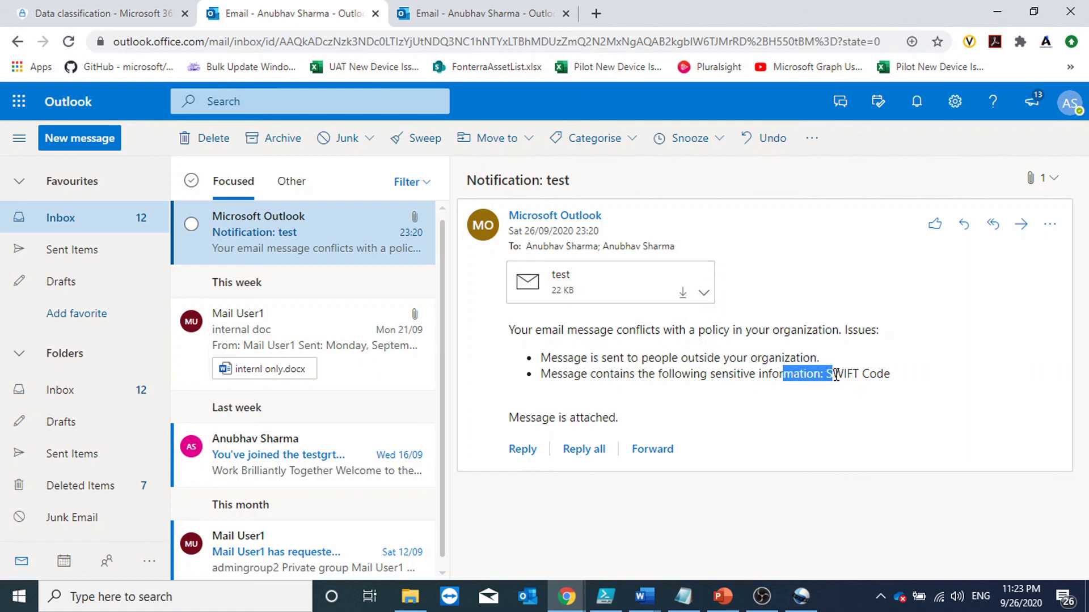
left_click(894, 378)
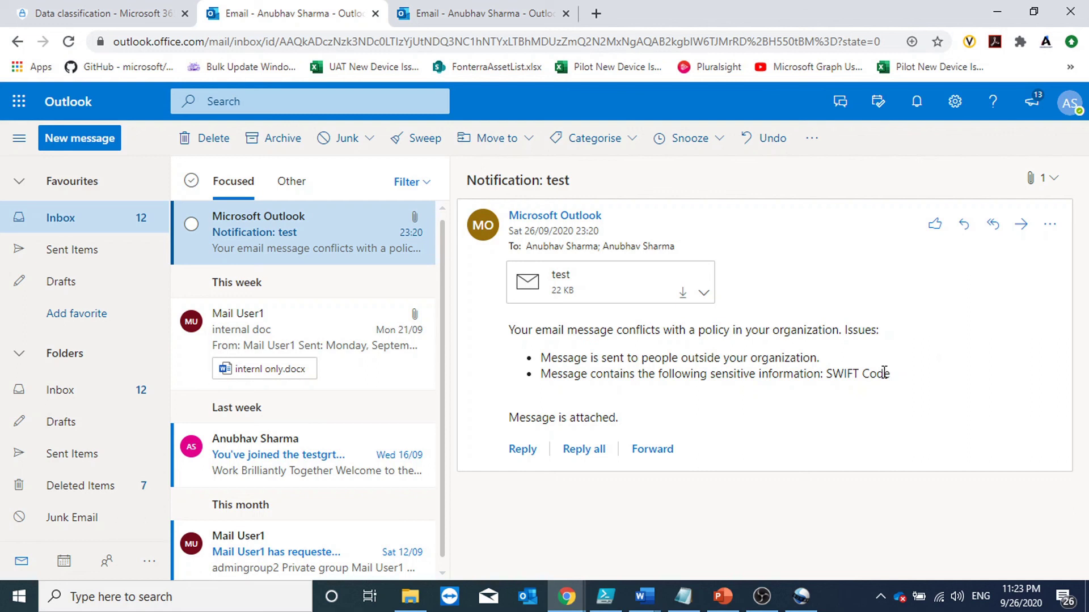
left_click_drag(890, 375, 833, 380)
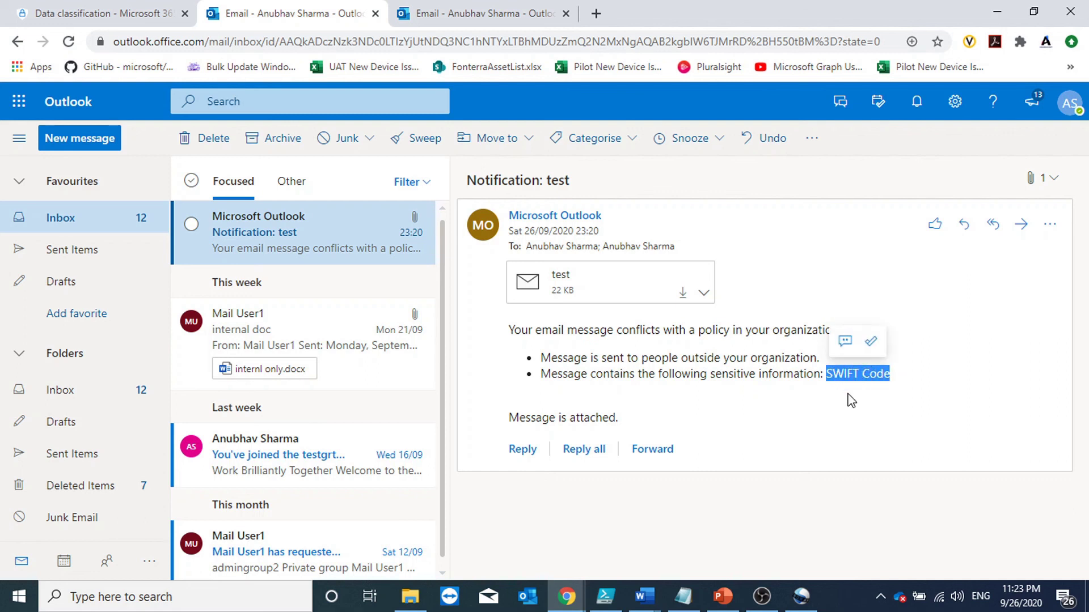